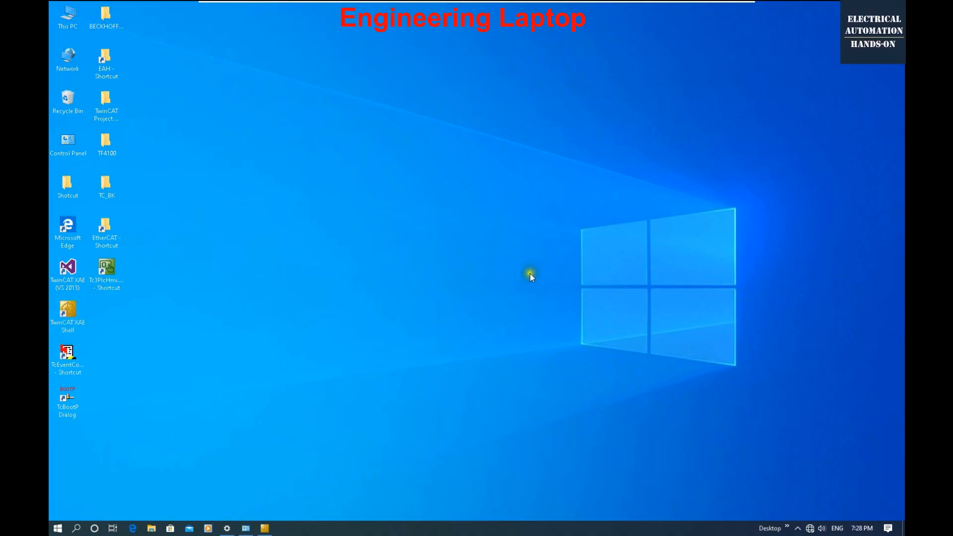
# Step: Launch TwinCAT XAE Shell from the desktop as administrator and allow it to make changes to the device
pyautogui.rightClick(74, 320)
pyautogui.rightClick(64, 323)
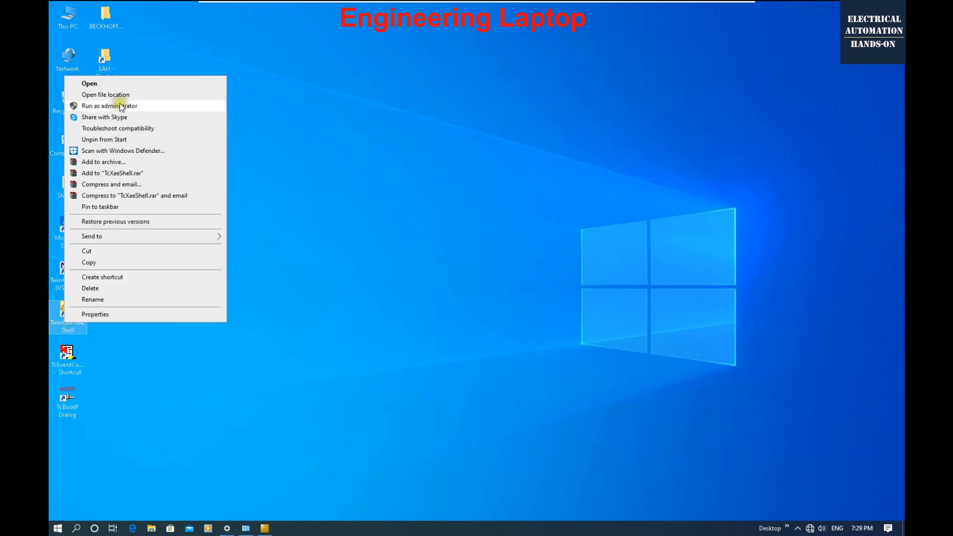
pyautogui.click(117, 106)
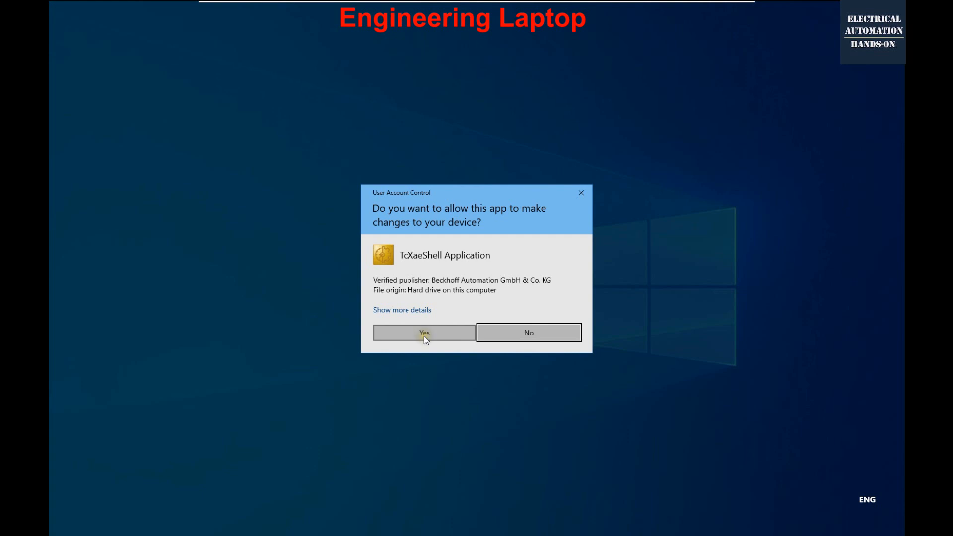
pyautogui.click(424, 336)
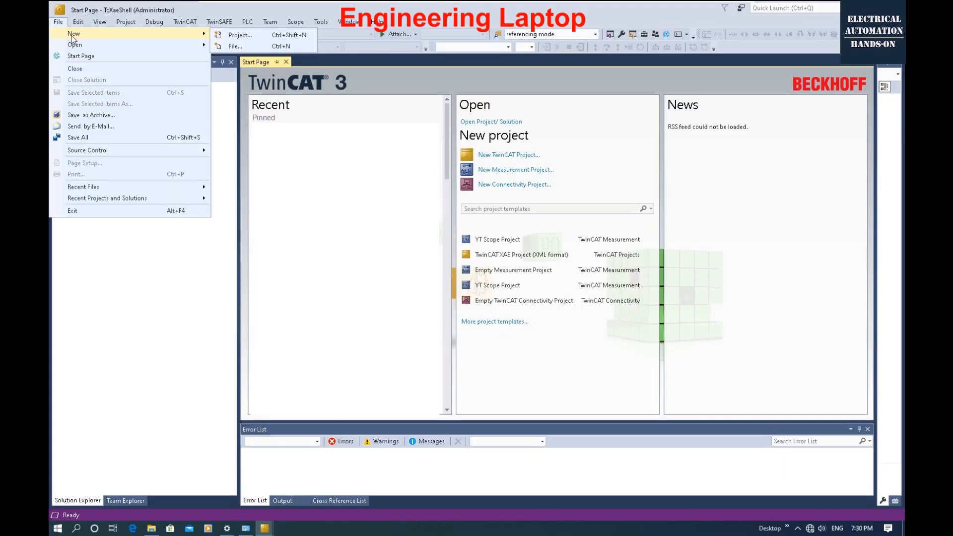
# Step: Start a new TwinCAT XAE Project (XML format) and set its location to C:\EAH\OPCUA\C6030 OPCUA
pyautogui.click(233, 34)
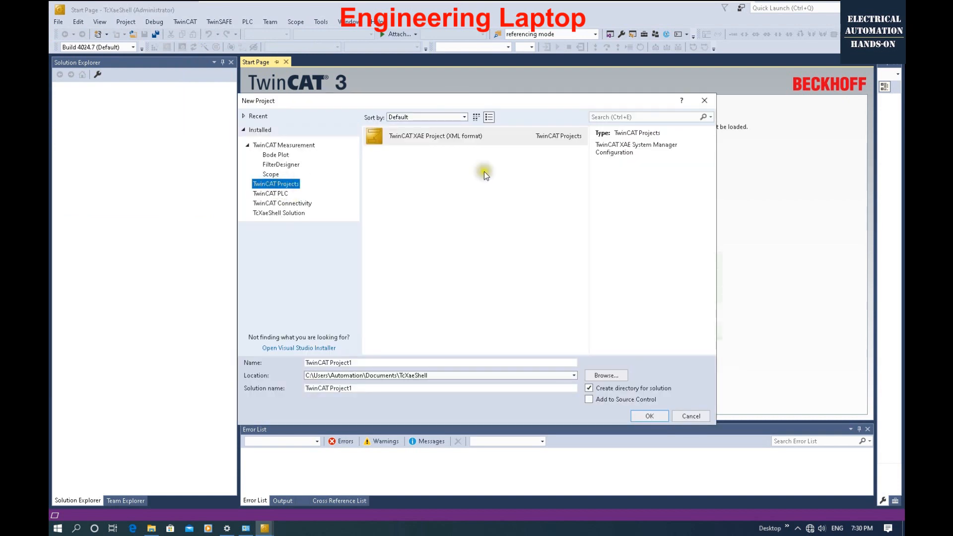
pyautogui.click(459, 136)
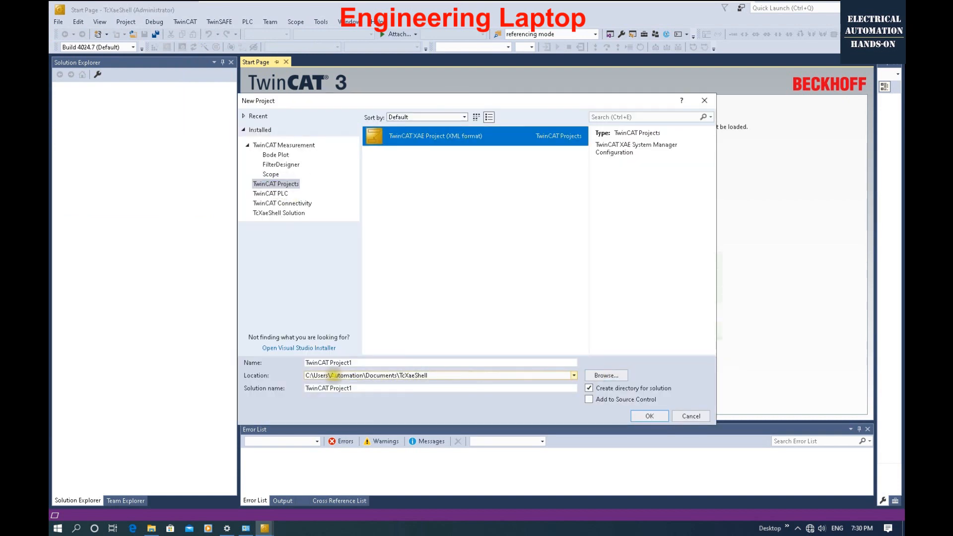
pyautogui.click(606, 377)
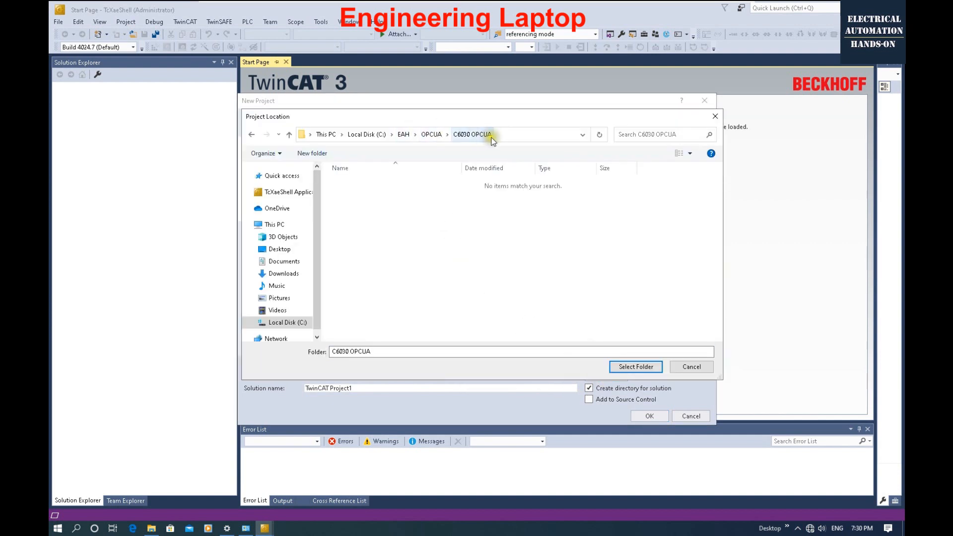
pyautogui.click(635, 368)
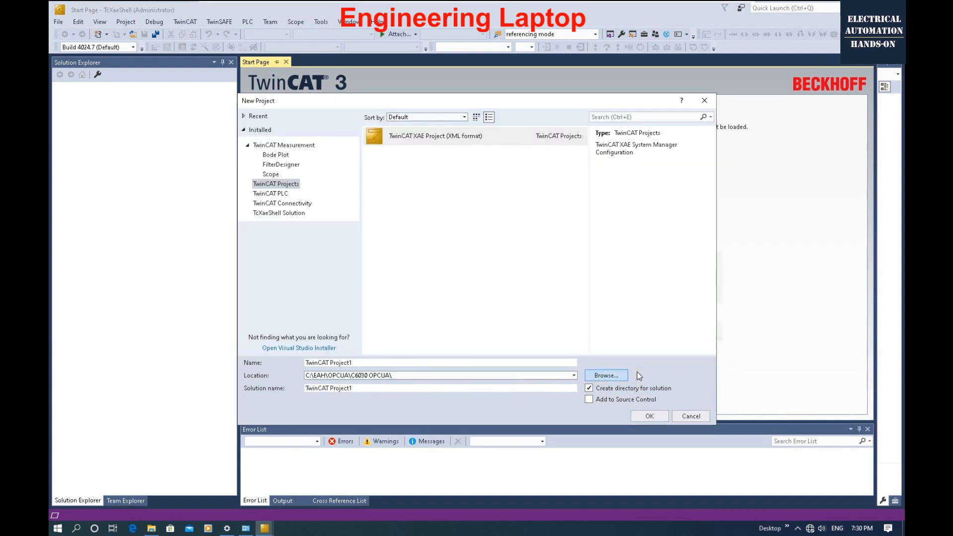
# Step: Name the new project TwinCATOPCUAServerC6030 and create it
pyautogui.tripleClick(397, 363)
pyautogui.write('TwinCAT')
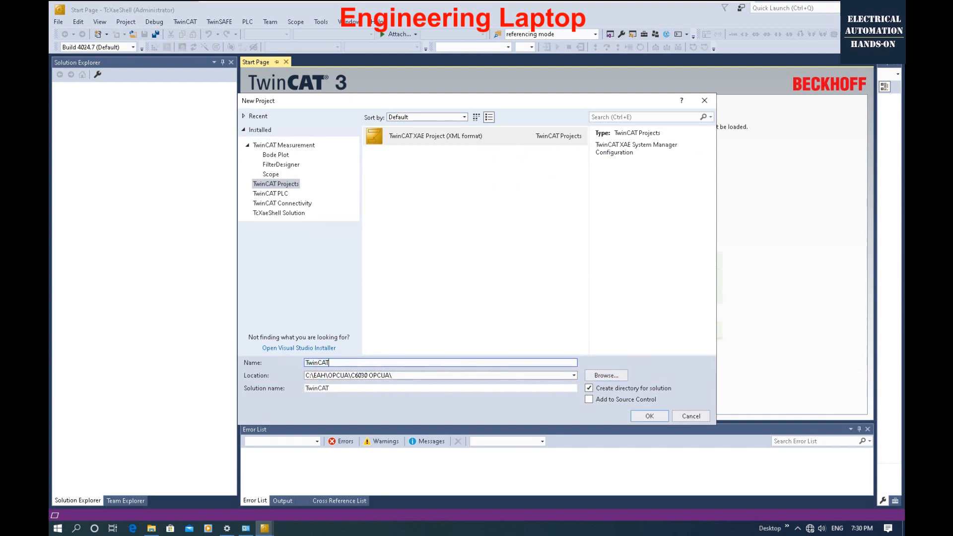
pyautogui.write('OPCUA')
pyautogui.press('BackSpace')
pyautogui.press('BackSpace')
pyautogui.press('BackSpace')
pyautogui.click(649, 416)
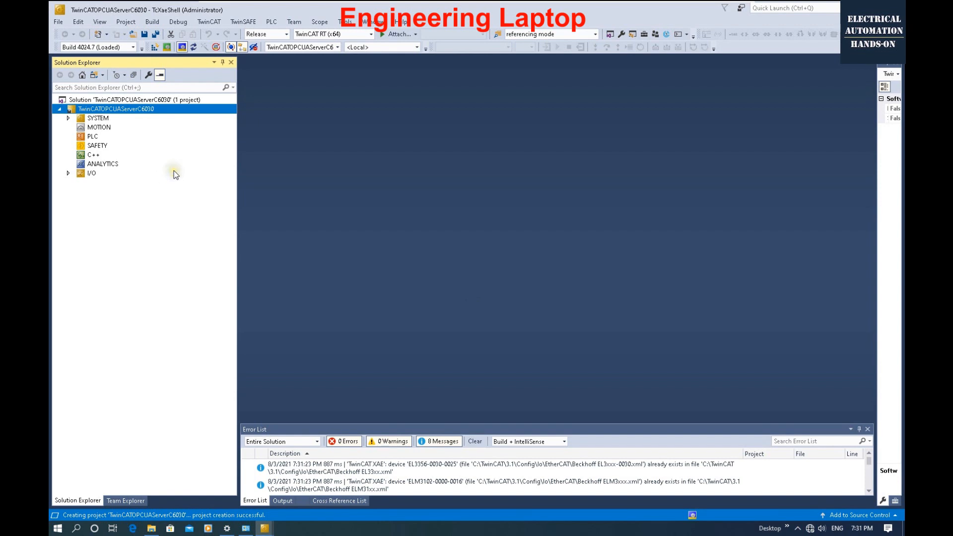
# Step: Add a Standard PLC Project named PLCOPCUA under the solution's PLC node
pyautogui.rightClick(92, 139)
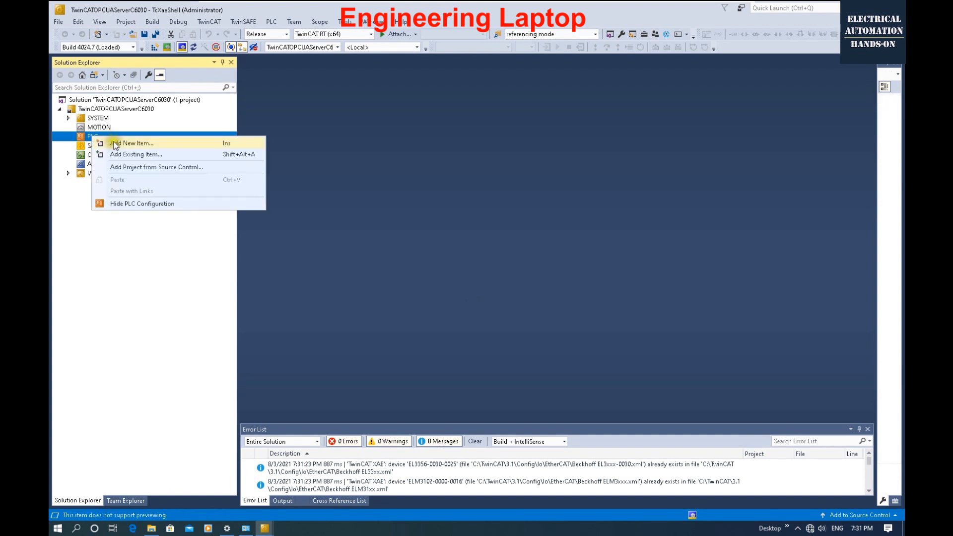
pyautogui.click(115, 144)
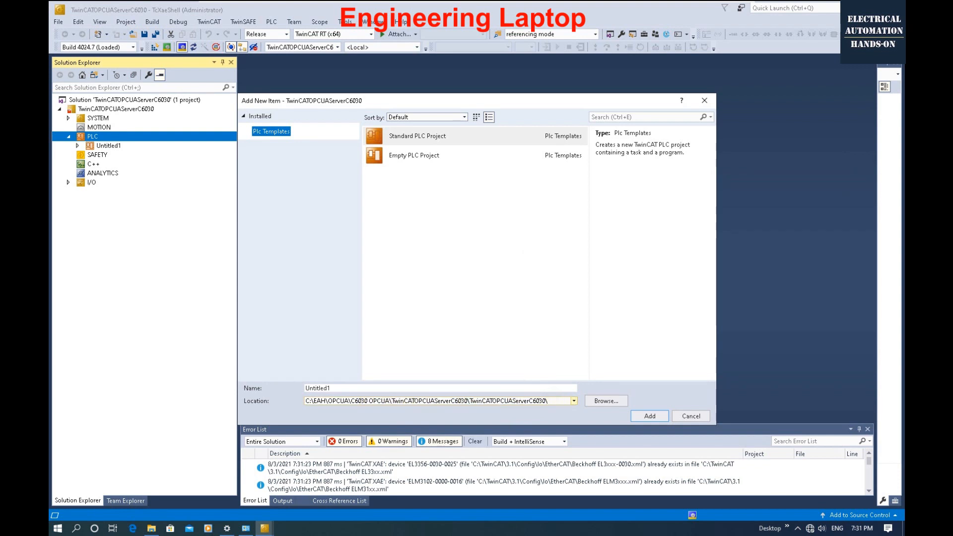
pyautogui.doubleClick(361, 389)
pyautogui.write('PLCOPCUA')
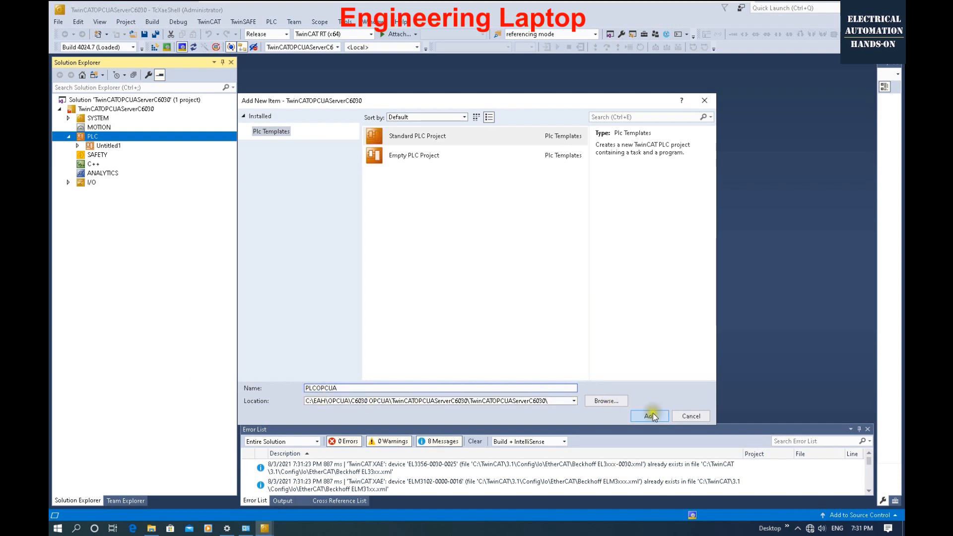
pyautogui.click(409, 143)
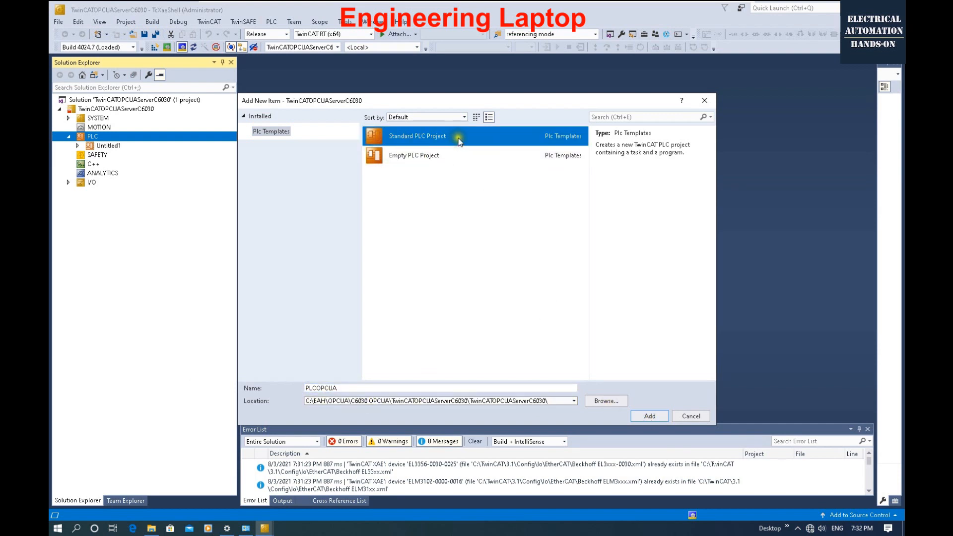
pyautogui.click(648, 417)
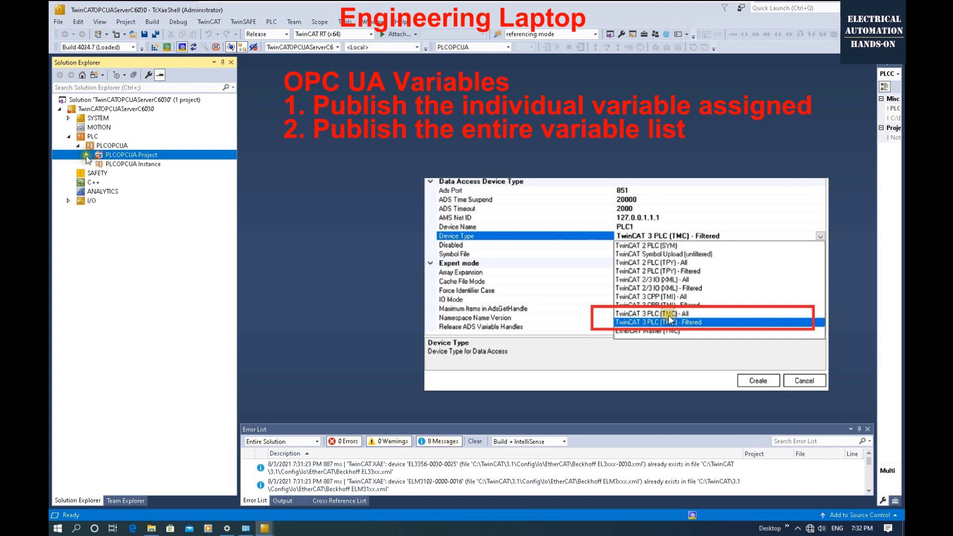
# Step: Add a global variable list named OPCUA to the GVLs folder of the PLCOPCUA project
pyautogui.click(86, 155)
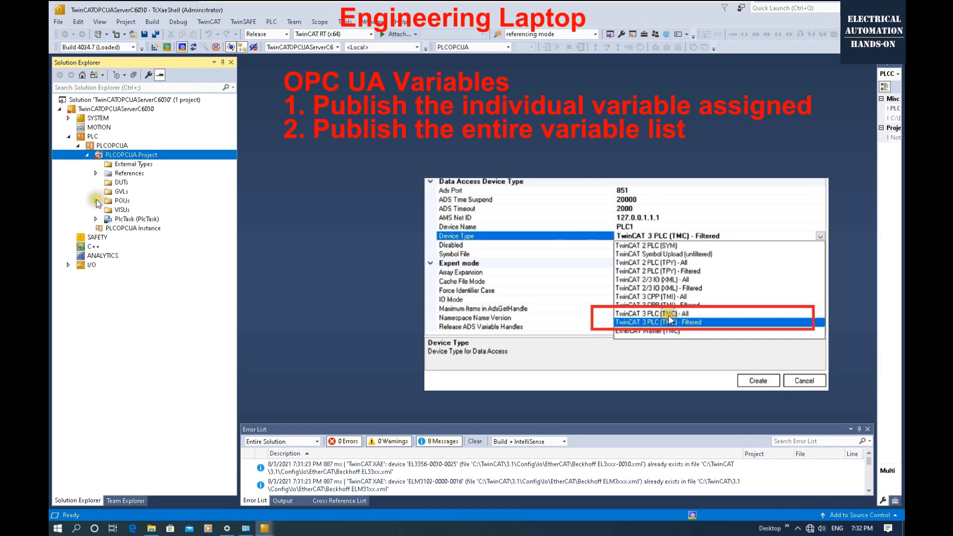
pyautogui.click(121, 192)
pyautogui.rightClick(122, 194)
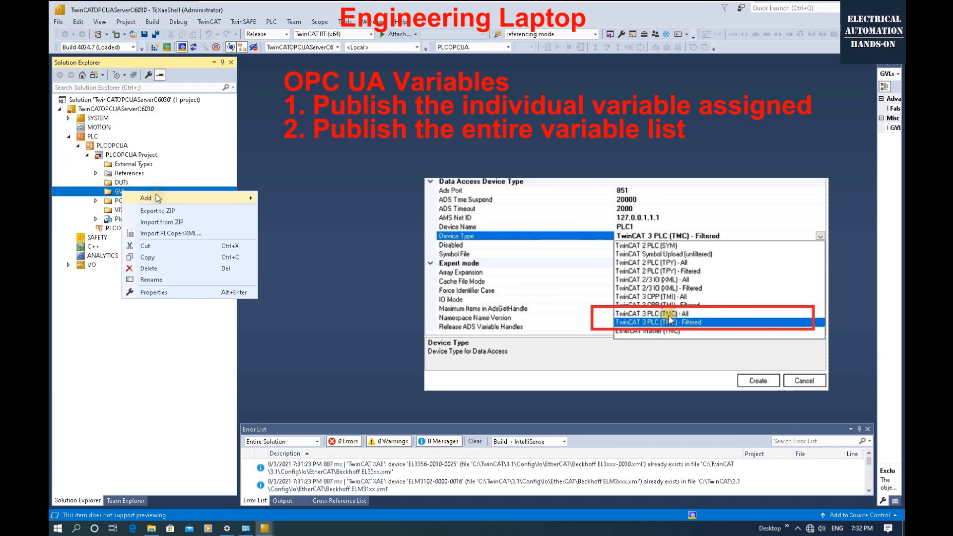
pyautogui.moveTo(156, 196)
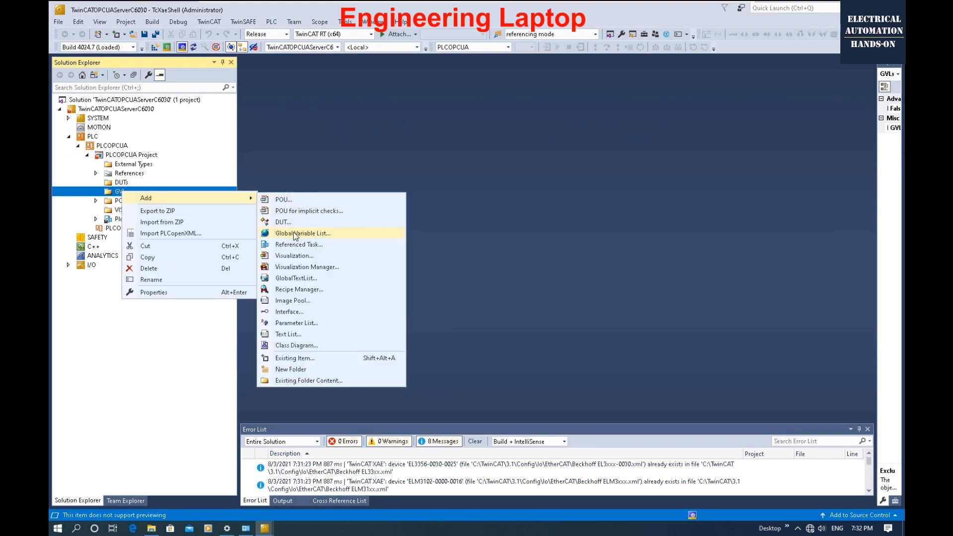
pyautogui.click(295, 234)
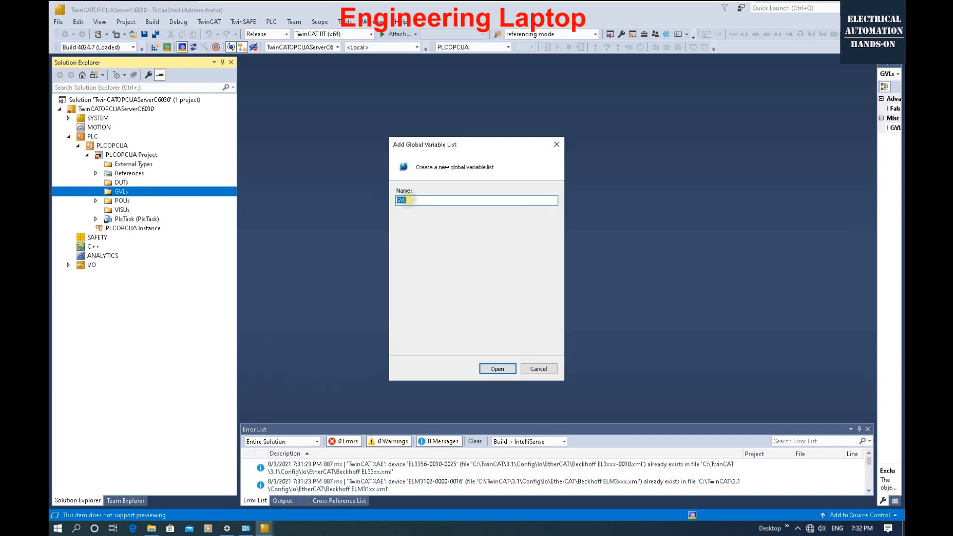
pyautogui.write('OPCUA')
pyautogui.click(487, 369)
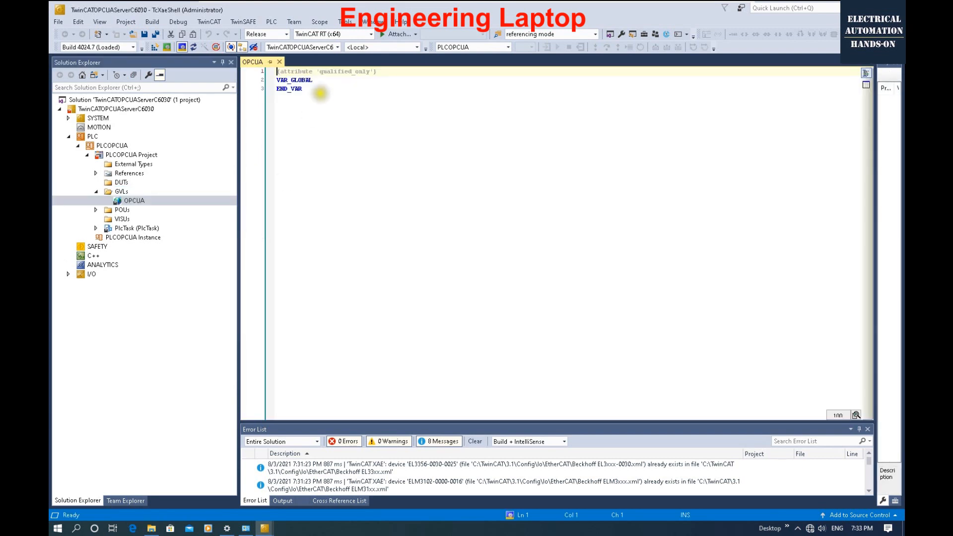
# Step: Declare the variable bBOOL1: BOOL; inside the VAR_GLOBAL block, with blank lines around it
pyautogui.click(326, 81)
pyautogui.press('Return')
pyautogui.press('Return')
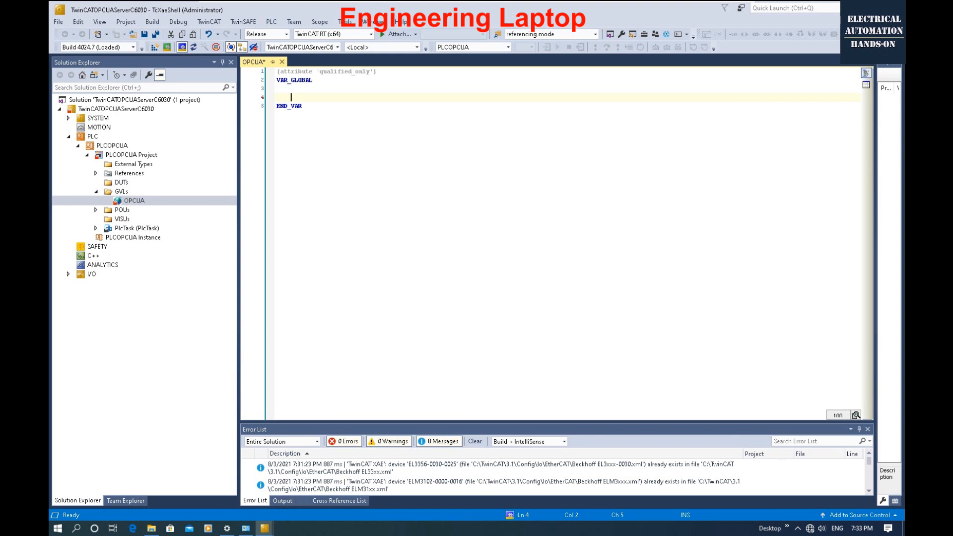
pyautogui.write('bBOOL1: BOOL;')
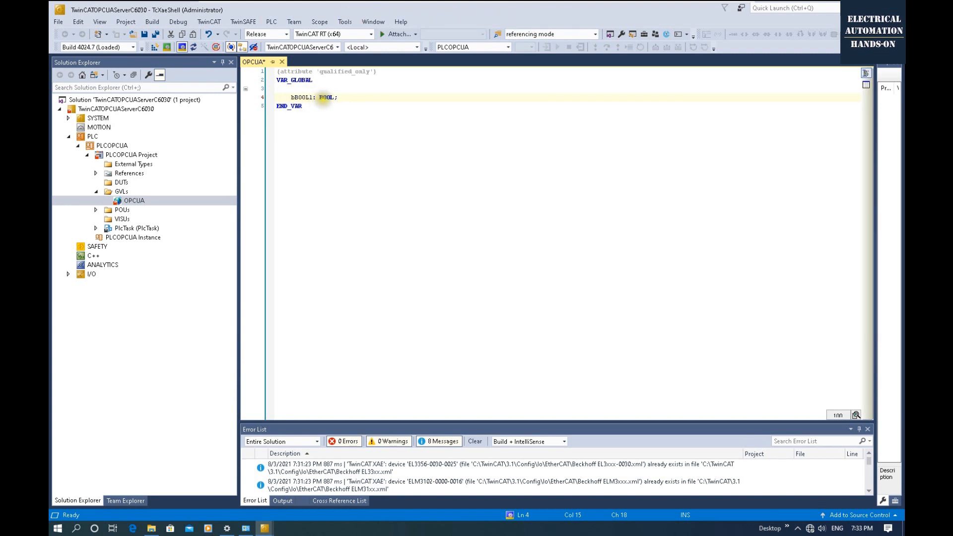
pyautogui.click(292, 97)
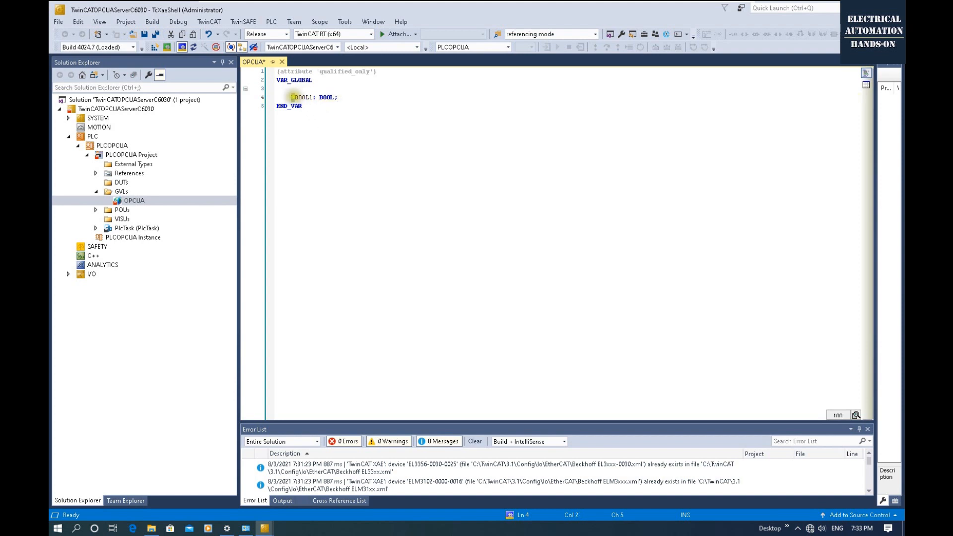
pyautogui.click(364, 98)
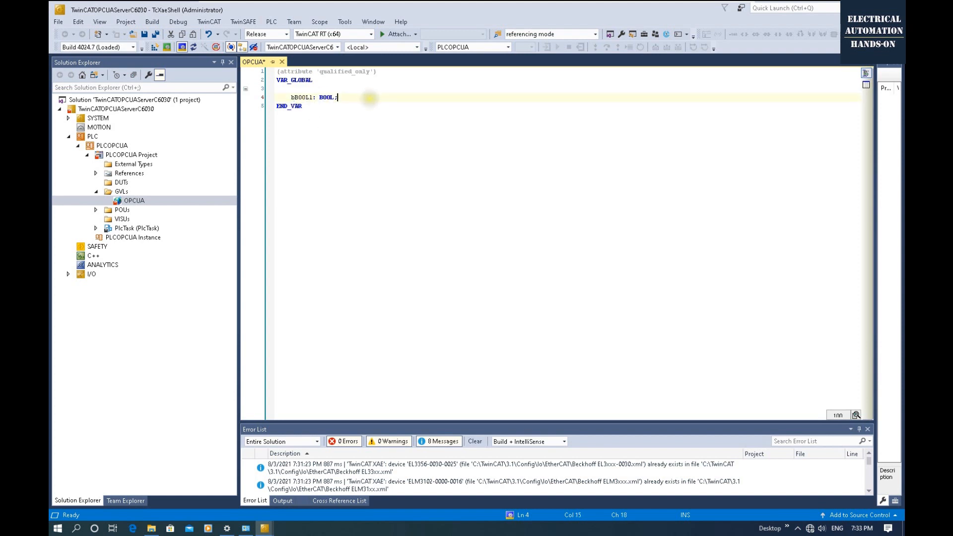
pyautogui.press('Return')
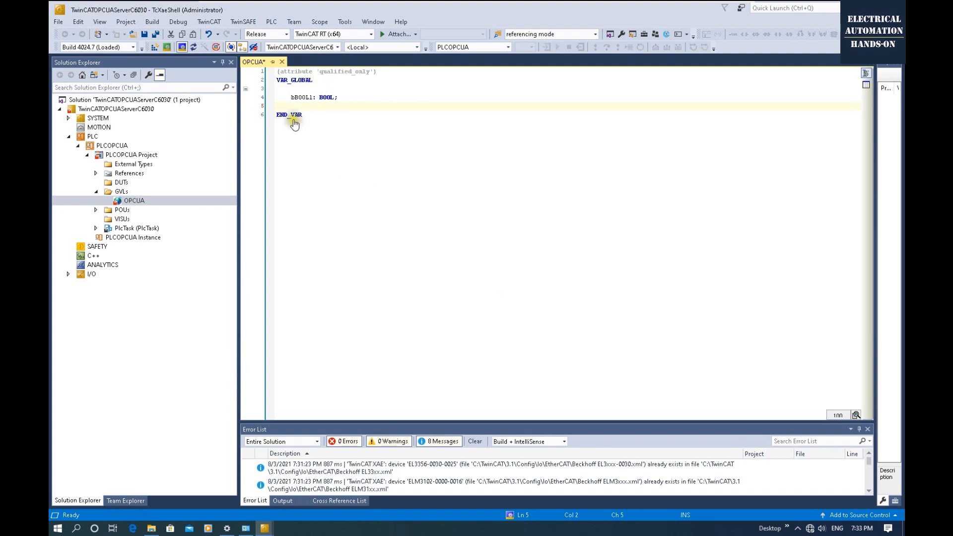
# Step: Insert the line {attribute 'OPC.UA.DA' := '1'} above bBOOL1 and indent it to match the declaration
pyautogui.click(291, 88)
pyautogui.press('Return')
pyautogui.write("{attribute 'OPC.UA.DA' := '1'}")
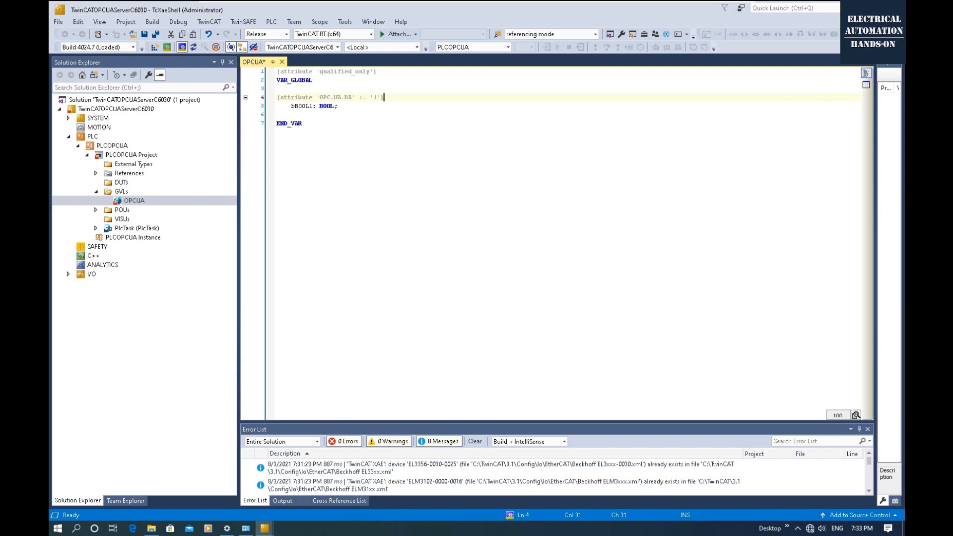
pyautogui.click(276, 97)
pyautogui.press('Tab')
pyautogui.click(364, 123)
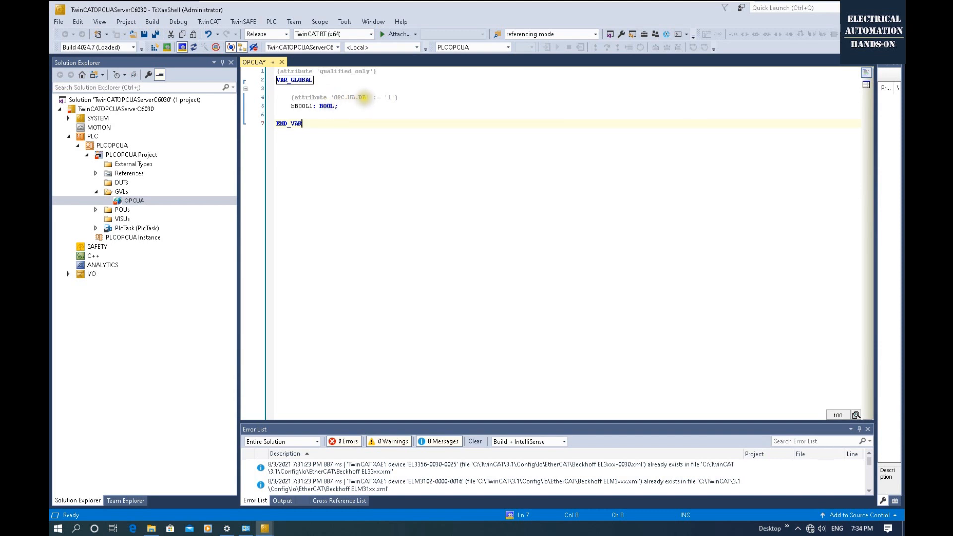
pyautogui.click(403, 97)
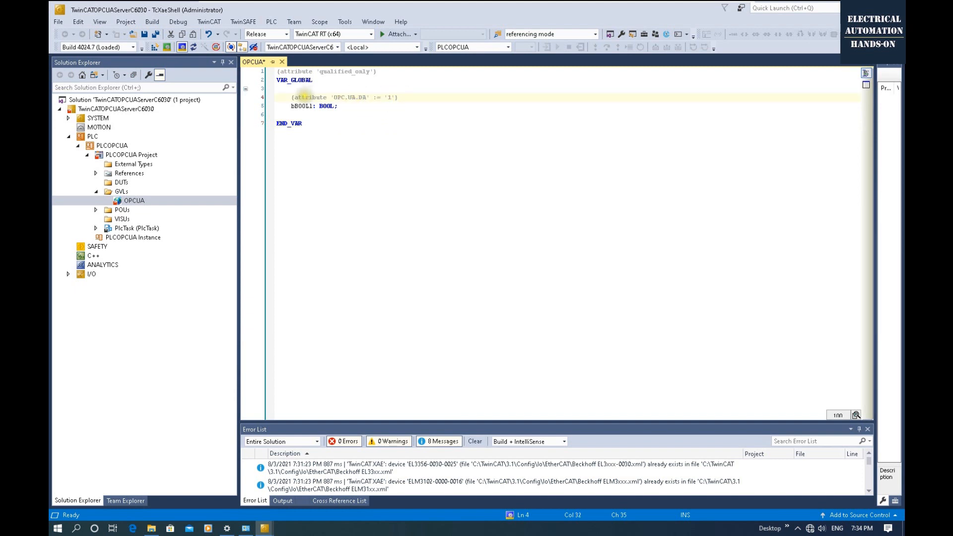
pyautogui.click(361, 106)
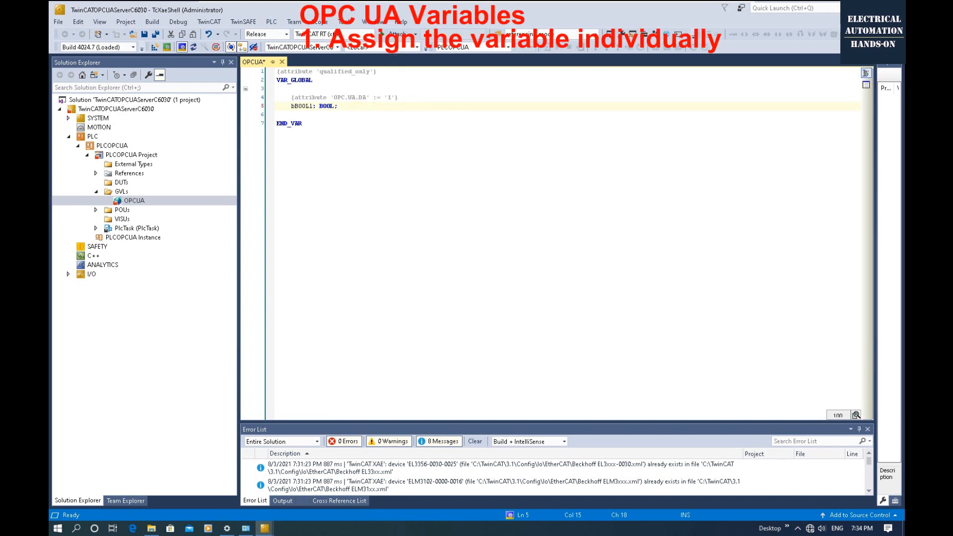
# Step: Copy the attribute line with the bBOOL1 declaration and paste it twice directly below
pyautogui.keyDown('shift'); pyautogui.click(257, 97); pyautogui.keyUp('shift')
pyautogui.hotkey('ctrl', 'c')
pyautogui.click(351, 105)
pyautogui.press('Return')
pyautogui.hotkey('ctrl', 'v')
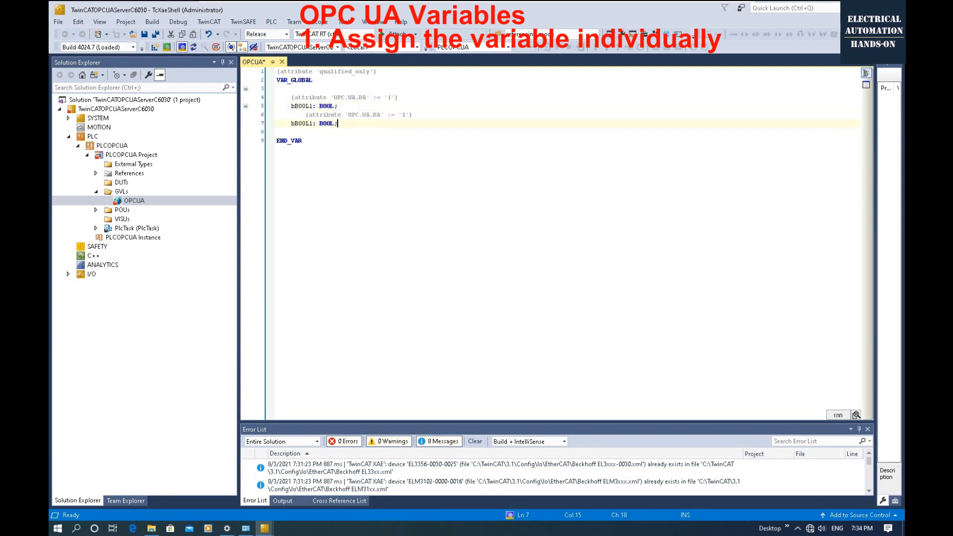
pyautogui.press('Return')
pyautogui.hotkey('ctrl', 'v')
# Step: Remove the extra indentation from the two pasted attribute lines so they align with the first one
pyautogui.click(306, 115)
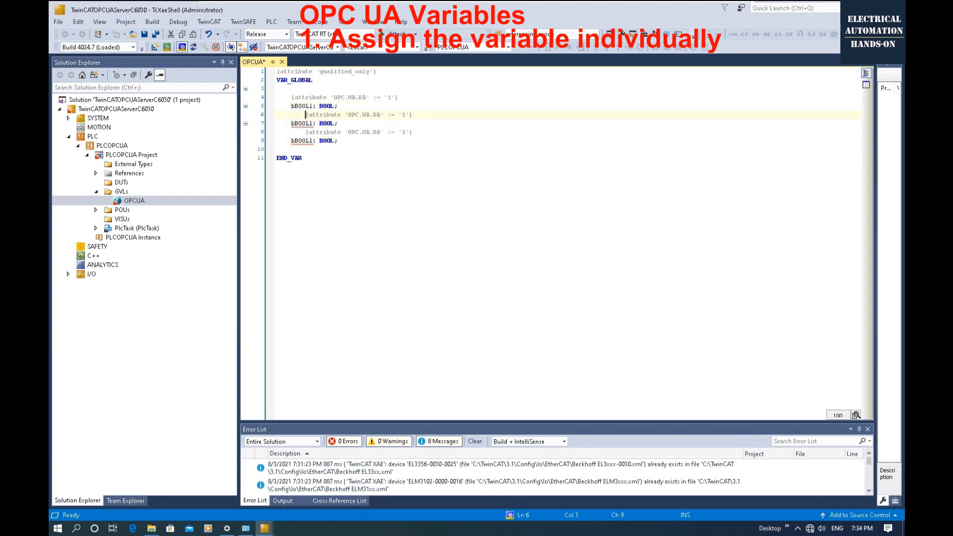
pyautogui.press('BackSpace')
pyautogui.click(305, 132)
pyautogui.press('BackSpace')
# Step: Rename the two pasted variables to bBOOL2 and bBOOL3
pyautogui.moveTo(309, 123); pyautogui.dragTo(316, 124)
pyautogui.click(312, 123)
pyautogui.press('Delete')
pyautogui.write('2')
pyautogui.click(308, 140)
pyautogui.press('BackSpace')
pyautogui.write('3')
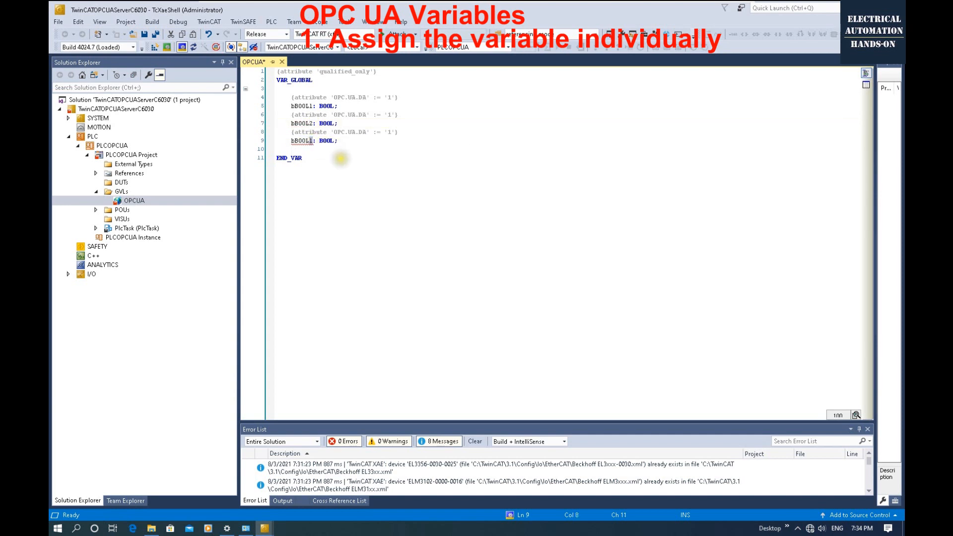
pyautogui.click(353, 204)
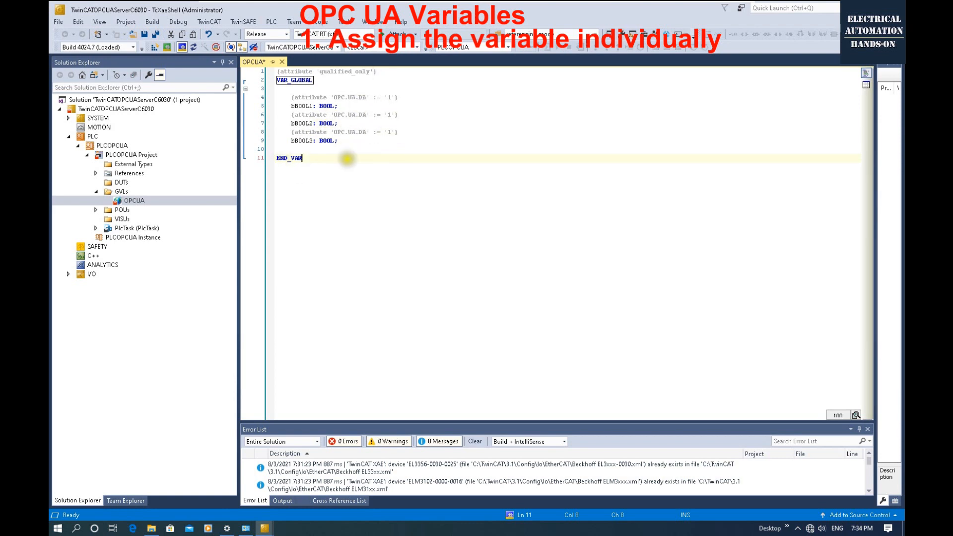
# Step: Declare iInt1 : INT; below bBOOL3, separated from it by one blank line
pyautogui.click(362, 142)
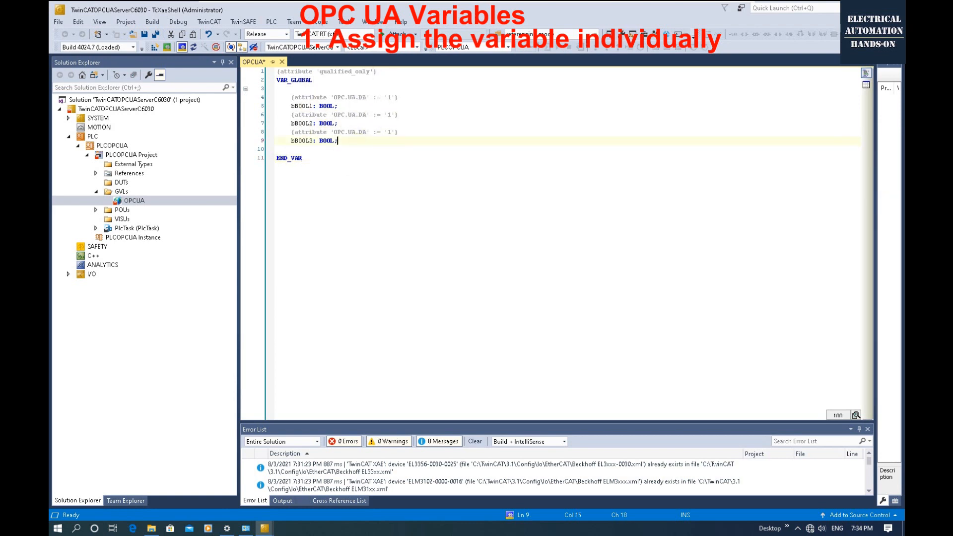
pyautogui.moveTo(488, 5)
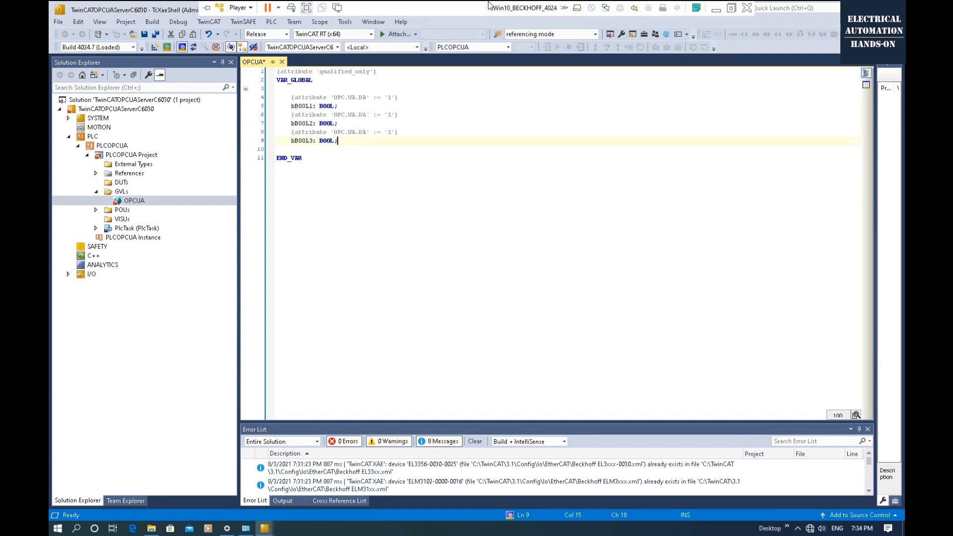
pyautogui.press('Return')
pyautogui.press('Return')
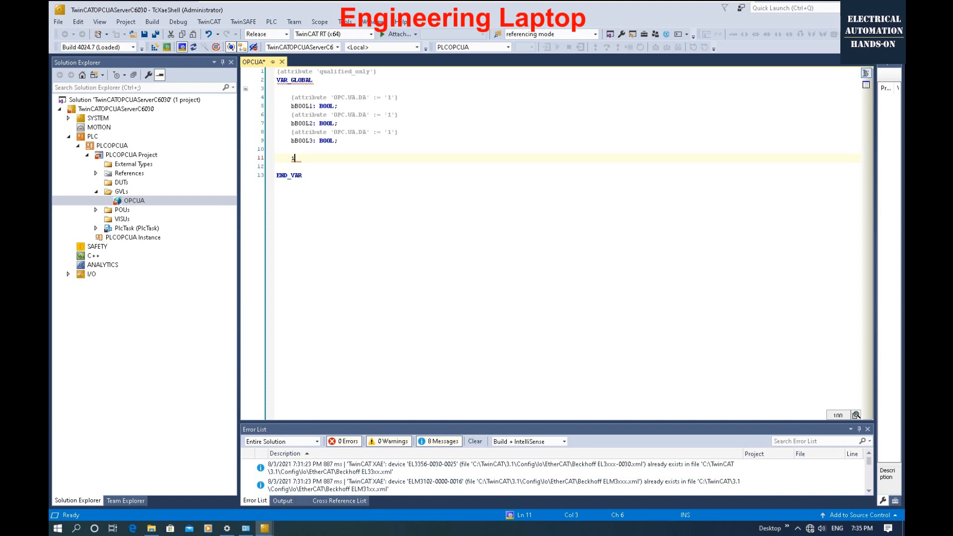
pyautogui.write('N')
pyautogui.write('nt')
pyautogui.write('1')
pyautogui.write(' : ')
pyautogui.write('INT')
pyautogui.write(';')
# Step: Copy the OPC.UA.DA attribute line from above bBOOL3 and paste it directly above iInt1
pyautogui.moveTo(283, 132); pyautogui.dragTo(412, 132)
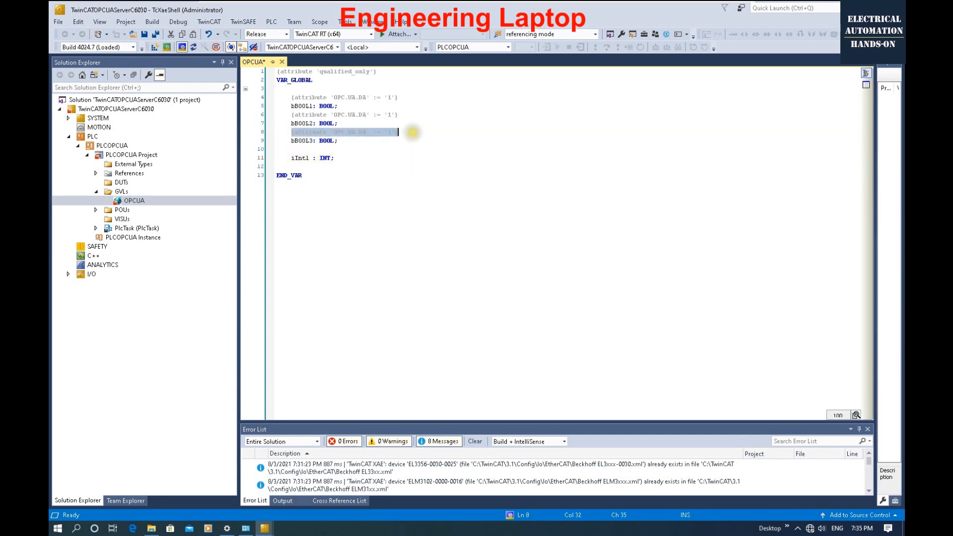
pyautogui.click(342, 150)
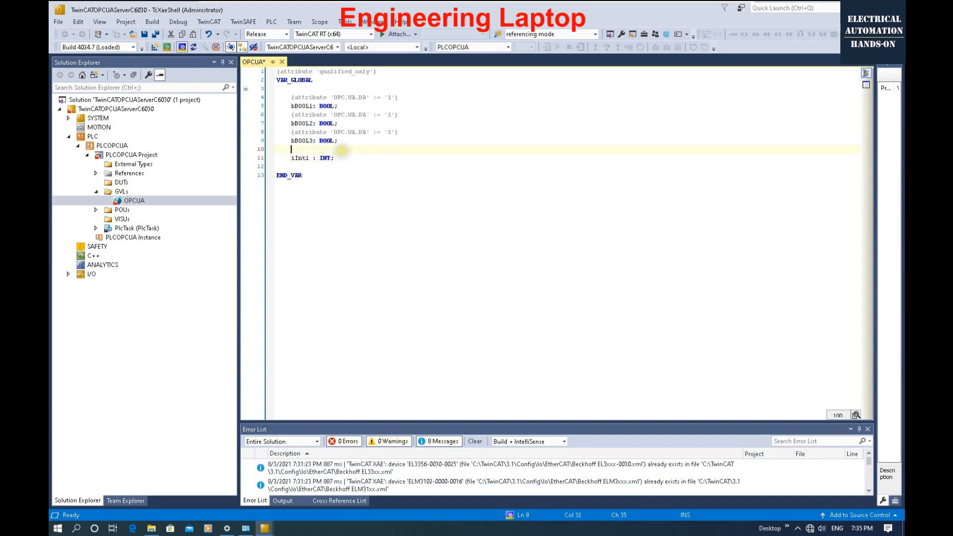
pyautogui.press('Return')
pyautogui.hotkey('ctrl', 'v')
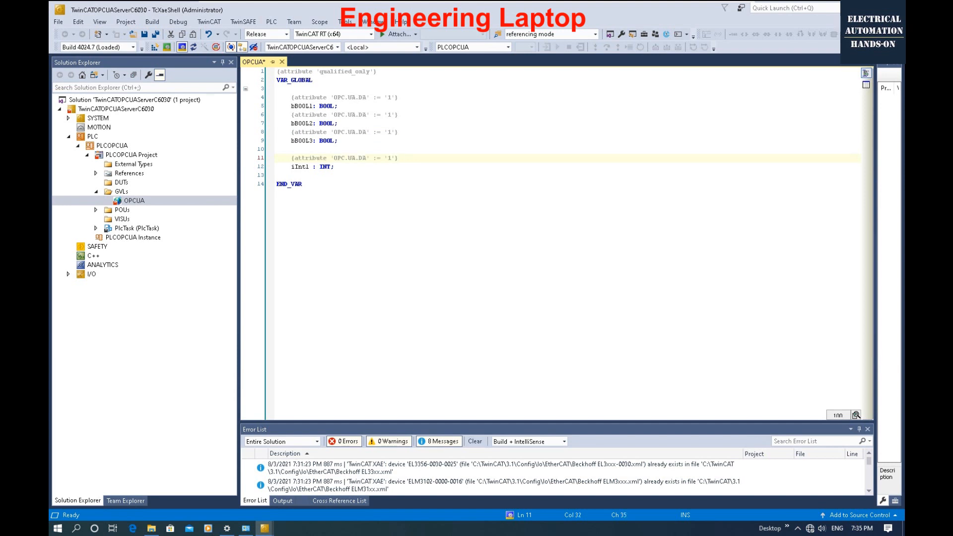
# Step: Copy the attribute line with the iInt1 declaration and paste it twice directly below
pyautogui.moveTo(334, 168); pyautogui.dragTo(274, 169)
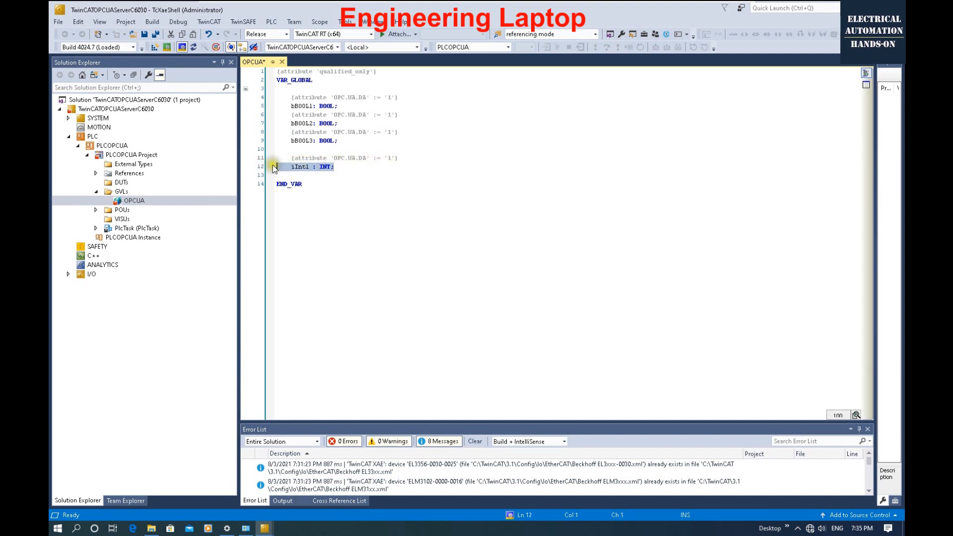
pyautogui.click(359, 167)
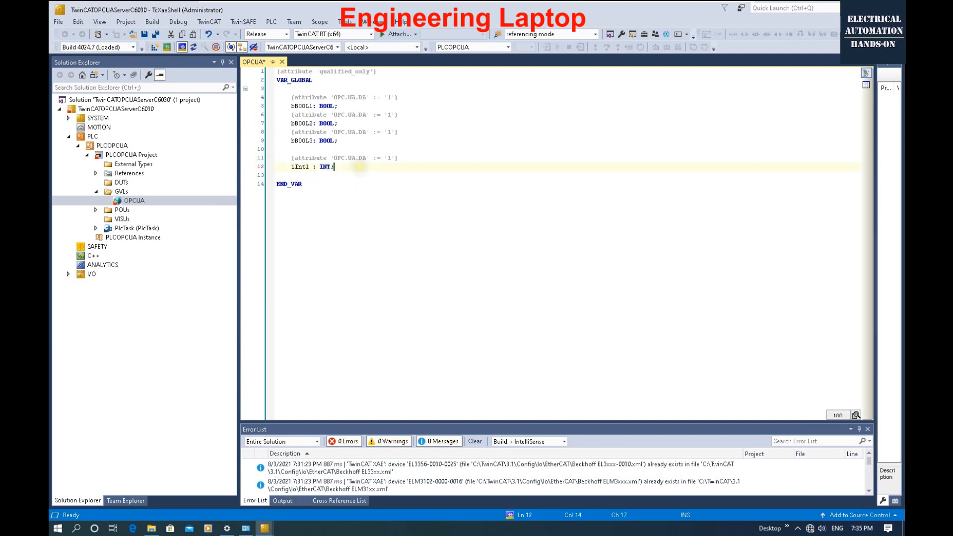
pyautogui.press('Return')
pyautogui.hotkey('ctrl', 'v')
pyautogui.press('Return')
pyautogui.hotkey('ctrl', 'v')
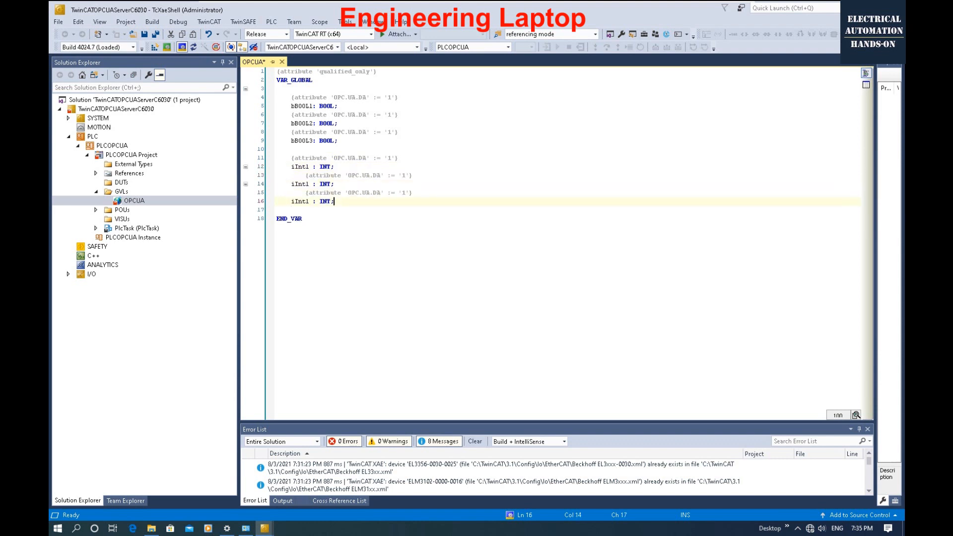
# Step: Rename the two pasted INT variables to iInt2 and iInt3 and align their attribute lines with the first one
pyautogui.click(308, 184)
pyautogui.press('BackSpace')
pyautogui.write('2')
pyautogui.click(308, 201)
pyautogui.press('BackSpace')
pyautogui.write('2')
pyautogui.click(304, 176)
pyautogui.press('BackSpace')
pyautogui.click(305, 192)
pyautogui.press('BackSpace')
pyautogui.click(306, 202)
pyautogui.press('Delete')
pyautogui.write('3')
# Step: Declare rReal1 : REAL; below iInt3, separated from it by one blank line
pyautogui.press('End')
pyautogui.press('Return')
pyautogui.press('Return')
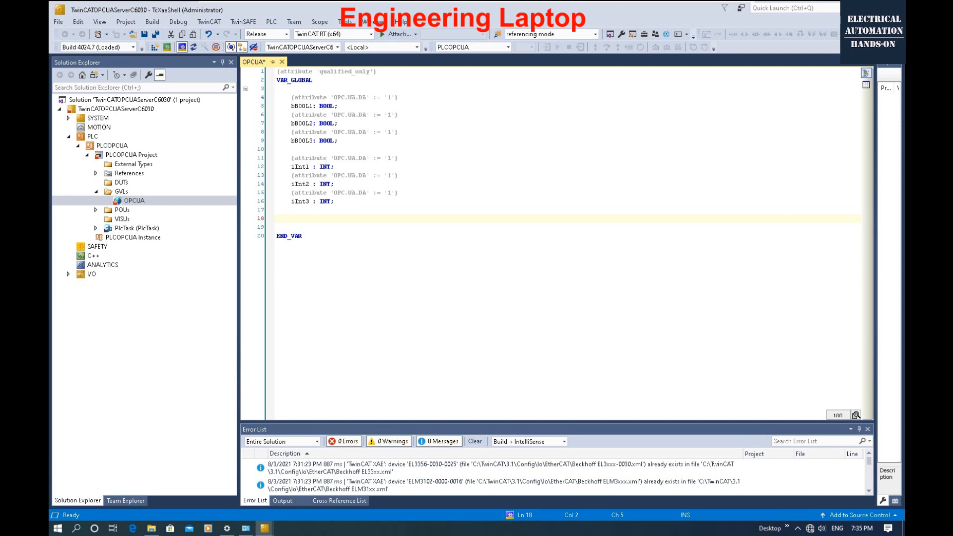
pyautogui.write('rReal1')
pyautogui.press('BackSpace')
pyautogui.write(': real;')
pyautogui.press('Return')
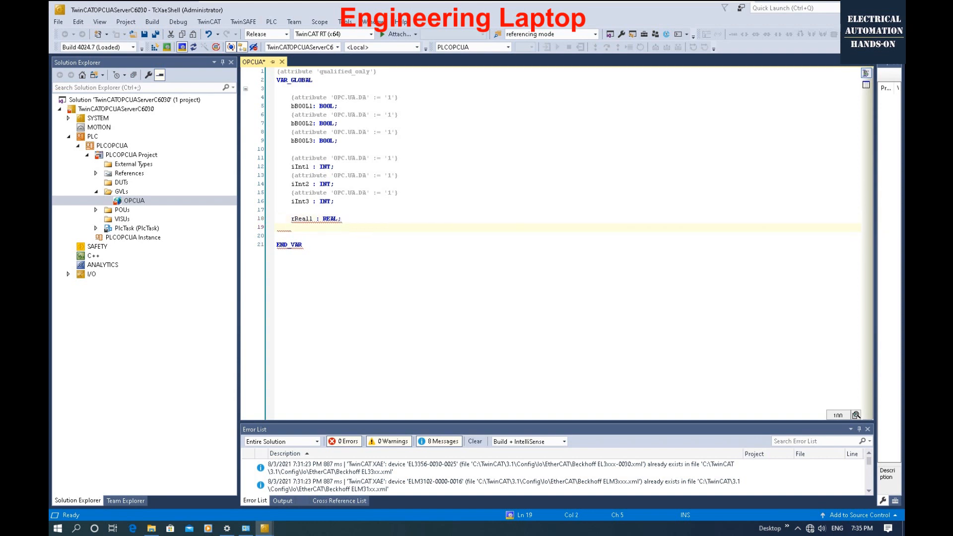
# Step: Copy the OPC.UA.DA attribute line from above iInt3 and paste it directly above rReal1
pyautogui.moveTo(290, 192); pyautogui.dragTo(399, 193)
pyautogui.hotkey('ctrl', 'c')
pyautogui.click(324, 210)
pyautogui.press('Return')
pyautogui.hotkey('ctrl', 'v')
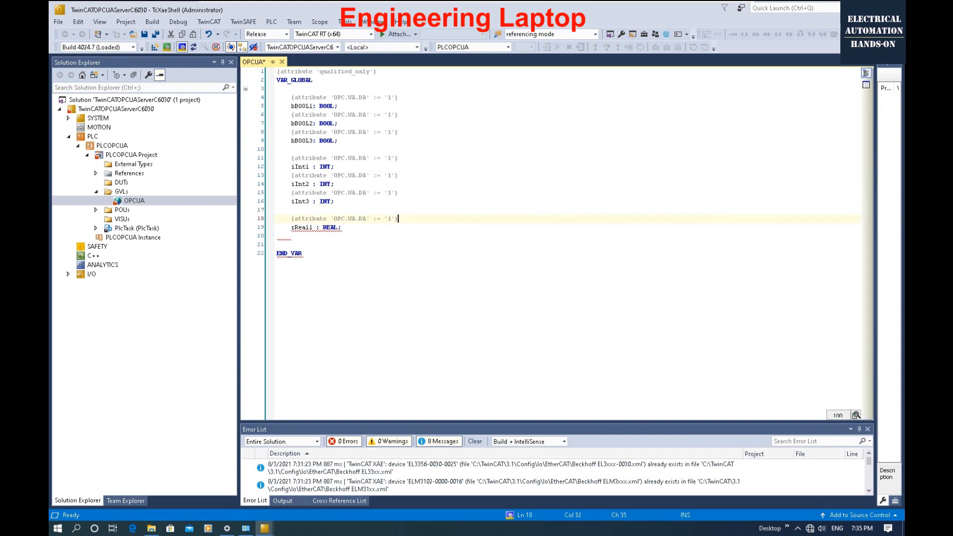
# Step: Copy the attribute line with the rReal1 declaration and paste it twice directly below
pyautogui.moveTo(348, 237); pyautogui.dragTo(262, 220)
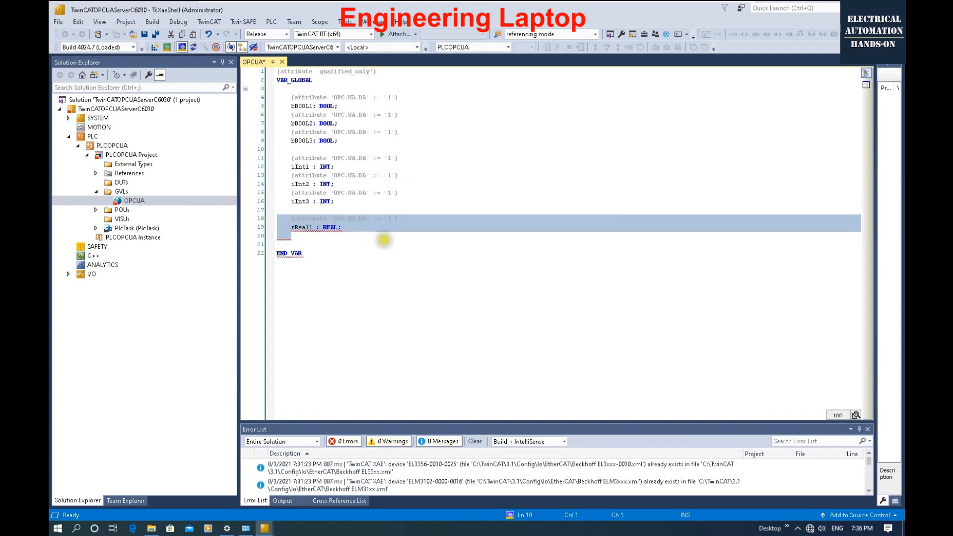
pyautogui.hotkey('ctrl', 'c')
pyautogui.click(405, 236)
pyautogui.hotkey('ctrl', 'v')
pyautogui.press('Return')
pyautogui.hotkey('ctrl', 'v')
# Step: Align the two pasted attribute lines and rename the pasted REAL variables to rReal2 and rReal3
pyautogui.click(293, 254)
pyautogui.press('Delete')
pyautogui.click(303, 235)
pyautogui.press('BackSpace')
pyautogui.click(319, 254)
pyautogui.press('BackSpace')
pyautogui.press('BackSpace')
pyautogui.click(312, 244)
pyautogui.press('BackSpace')
pyautogui.write('2')
pyautogui.click(312, 262)
pyautogui.press('BackSpace')
pyautogui.write('3')
pyautogui.click(354, 290)
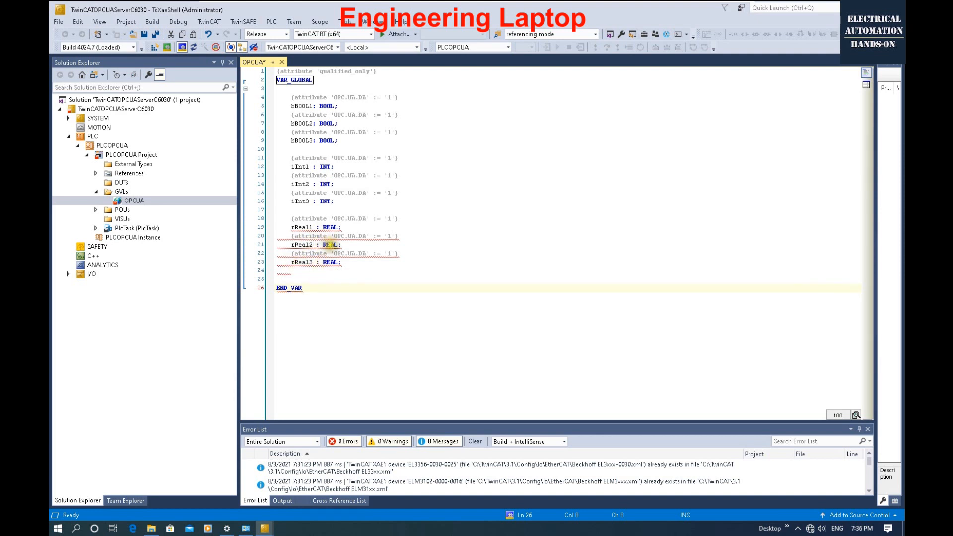
# Step: Declare rReal4 : REAL; directly below rReal3 without an attribute line and save the changes
pyautogui.click(375, 263)
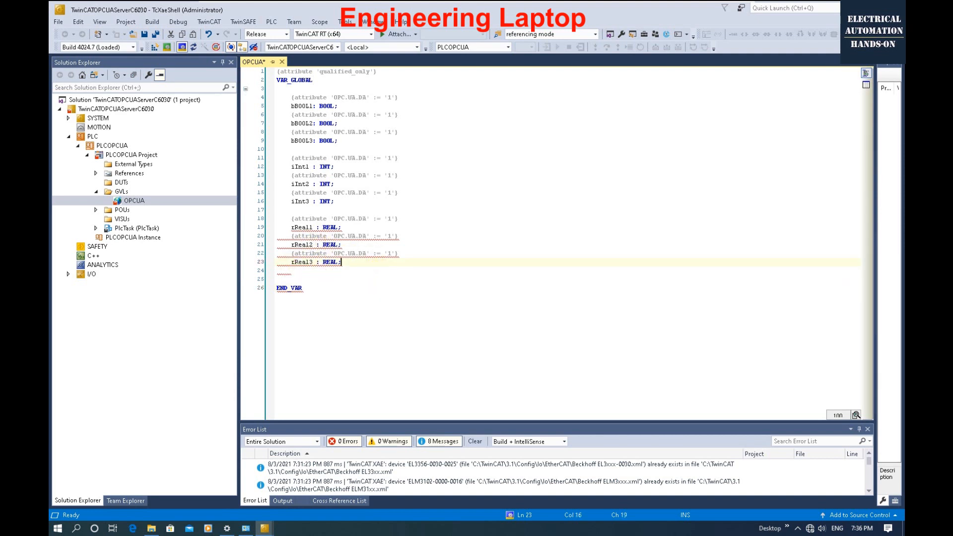
pyautogui.press('Return')
pyautogui.write('R')
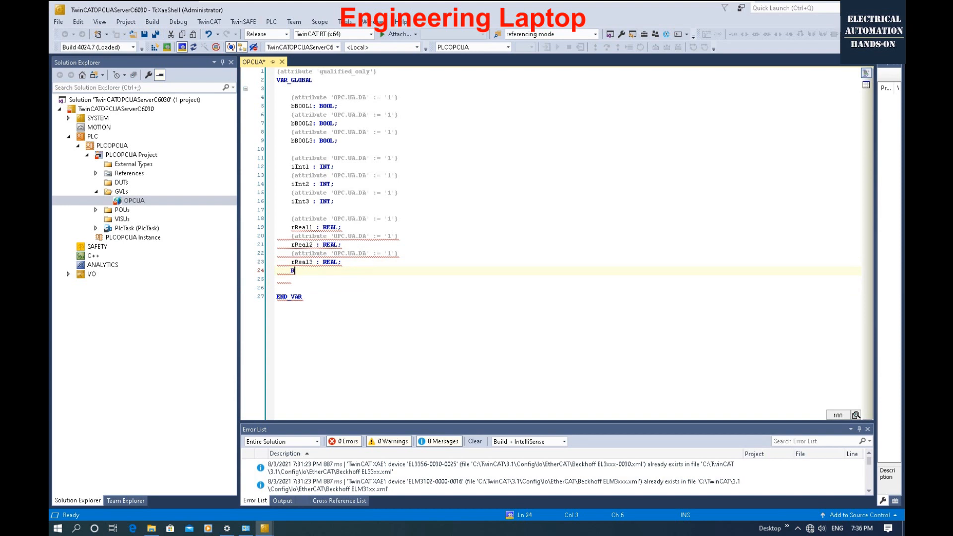
pyautogui.press('BackSpace')
pyautogui.write('rReal4 : REAL;')
pyautogui.click(156, 34)
pyautogui.click(522, 288)
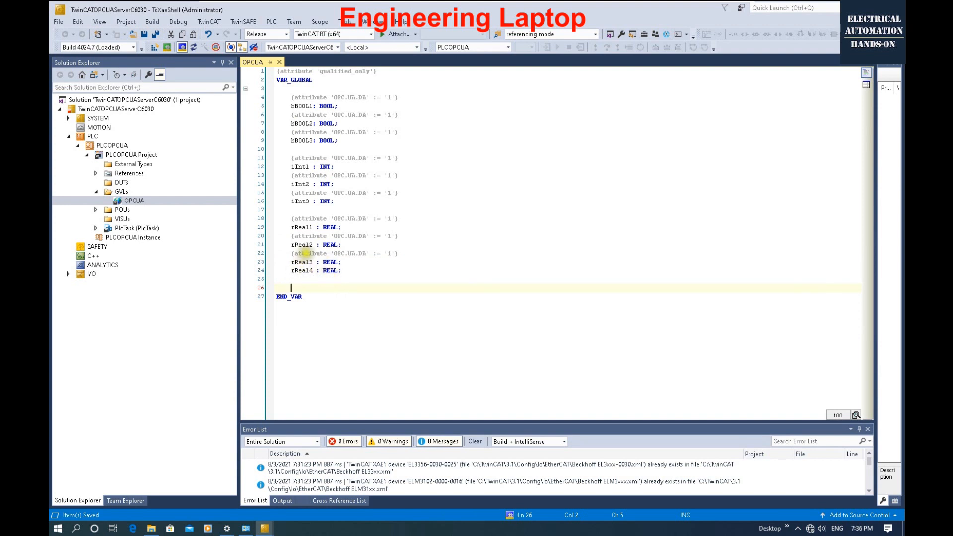
# Step: Declare iInt4 : INT; directly below iInt3 without an attribute line
pyautogui.click(345, 201)
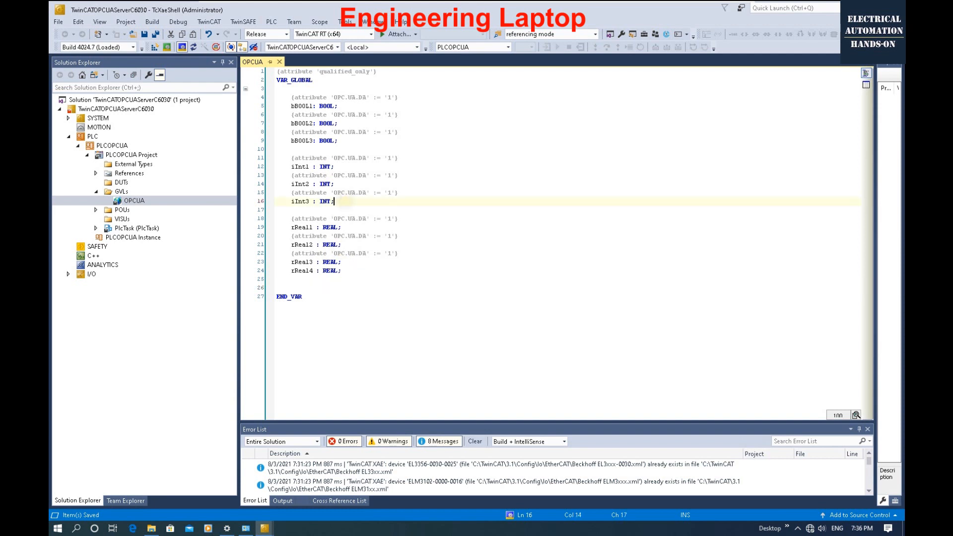
pyautogui.press('Return')
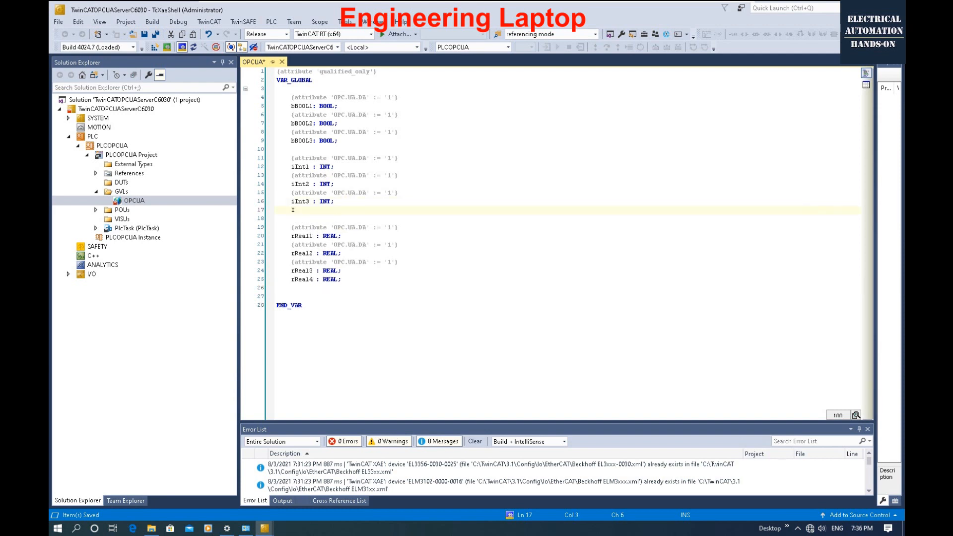
pyautogui.write('iInt4 : INT;')
pyautogui.press('Return')
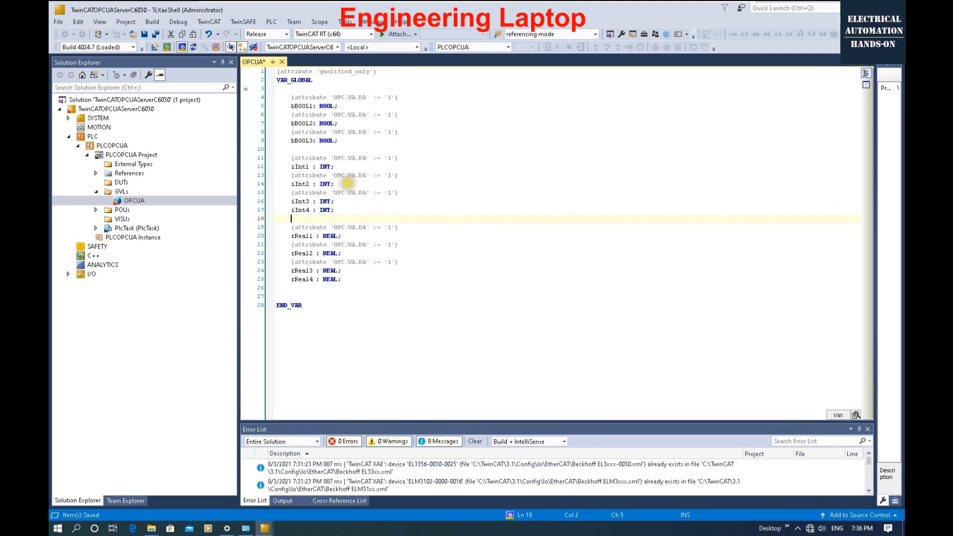
# Step: Save the variable list and build the solution
pyautogui.click(151, 35)
pyautogui.click(633, 240)
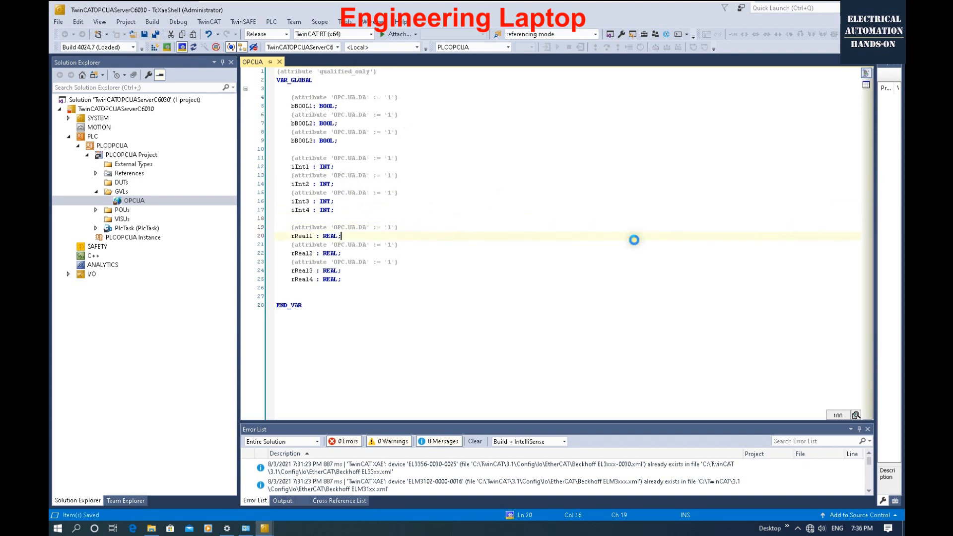
pyautogui.click(152, 22)
pyautogui.click(160, 35)
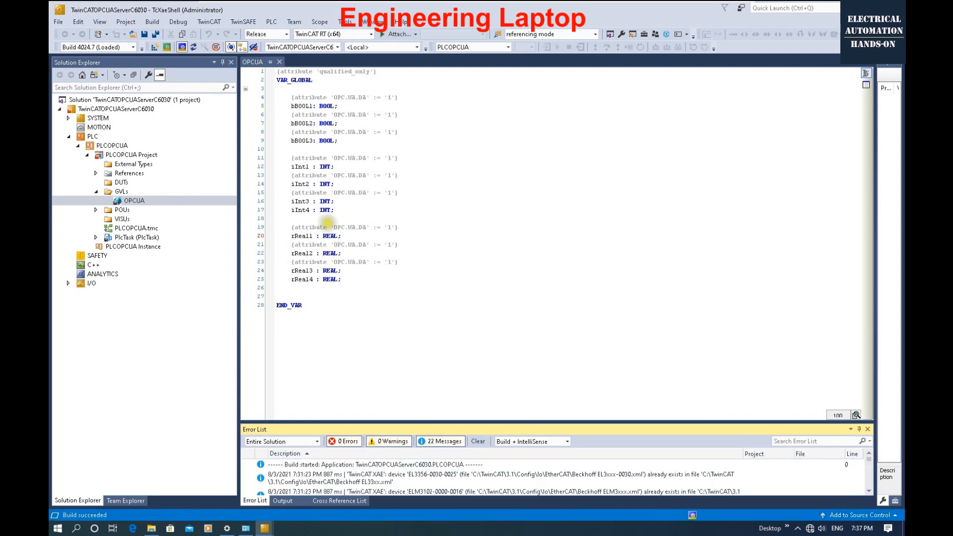
# Step: Open the PLCOPCUA project's settings and enable TMC File under Target Files
pyautogui.click(99, 148)
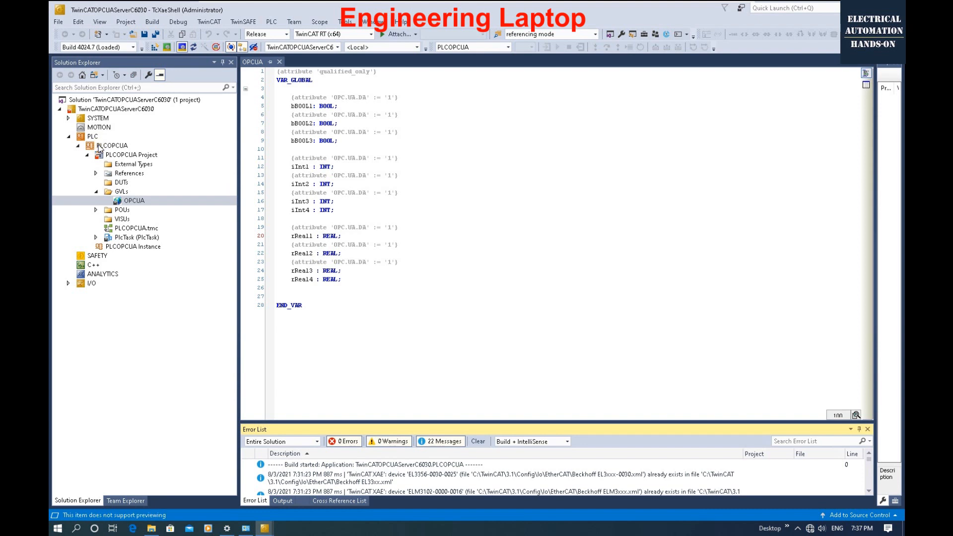
pyautogui.click(99, 148)
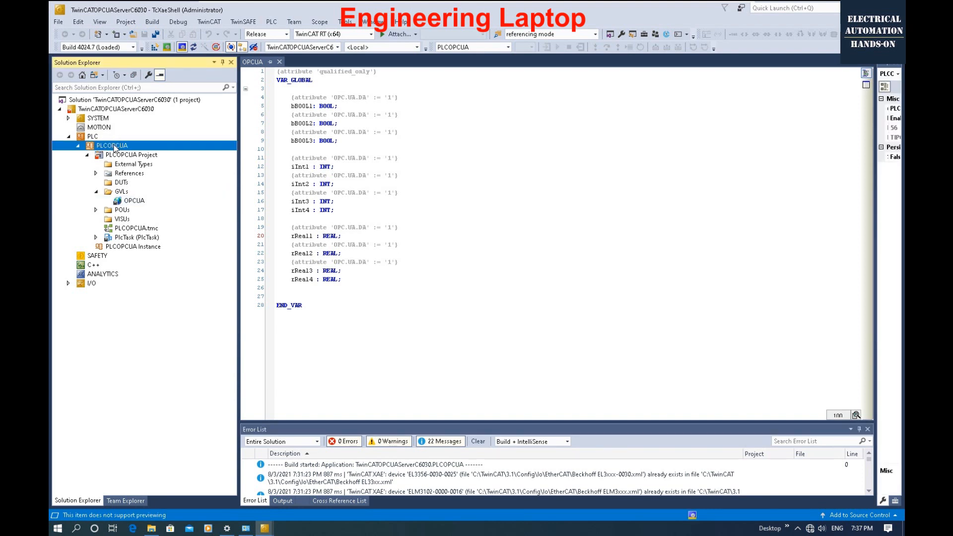
pyautogui.doubleClick(114, 148)
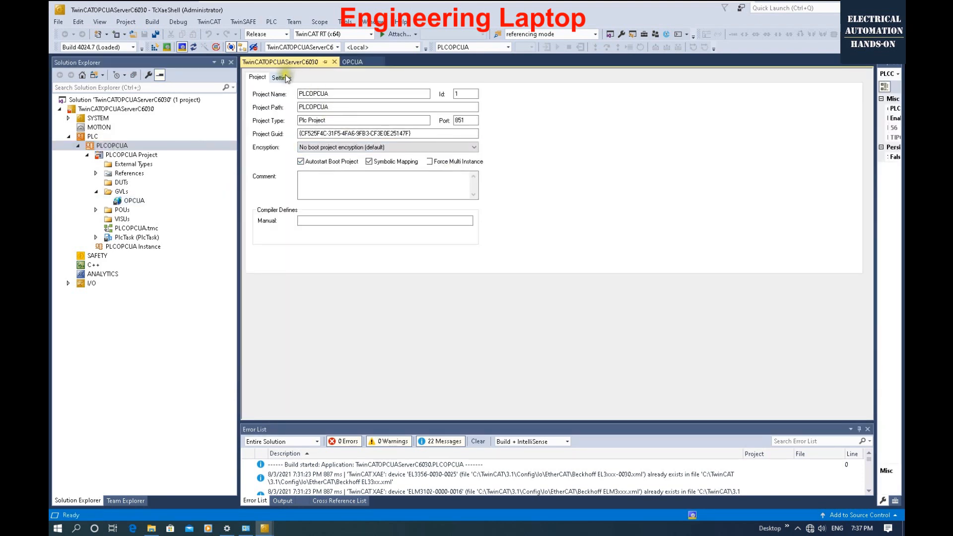
pyautogui.click(281, 77)
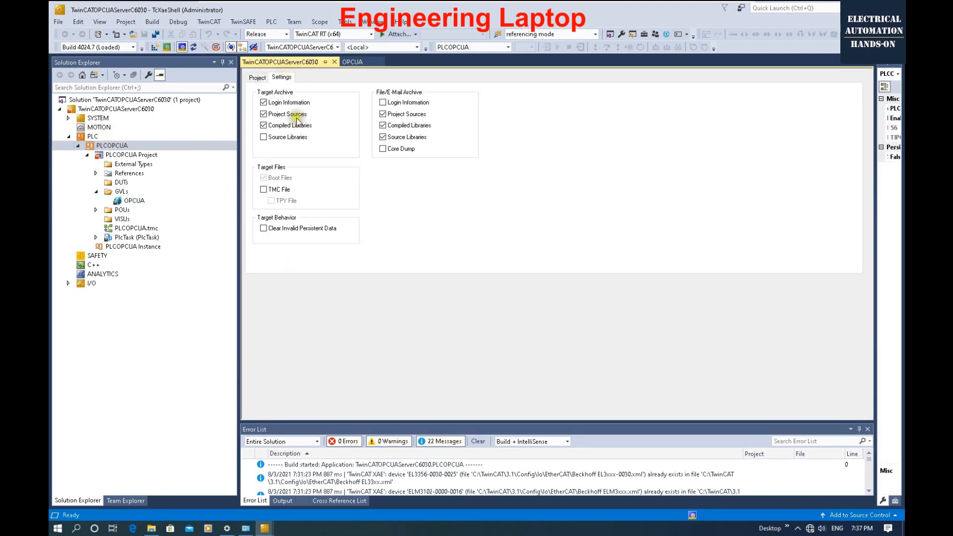
pyautogui.click(271, 192)
# Step: Open the License page under SYSTEM to view the runtime order information
pyautogui.click(68, 118)
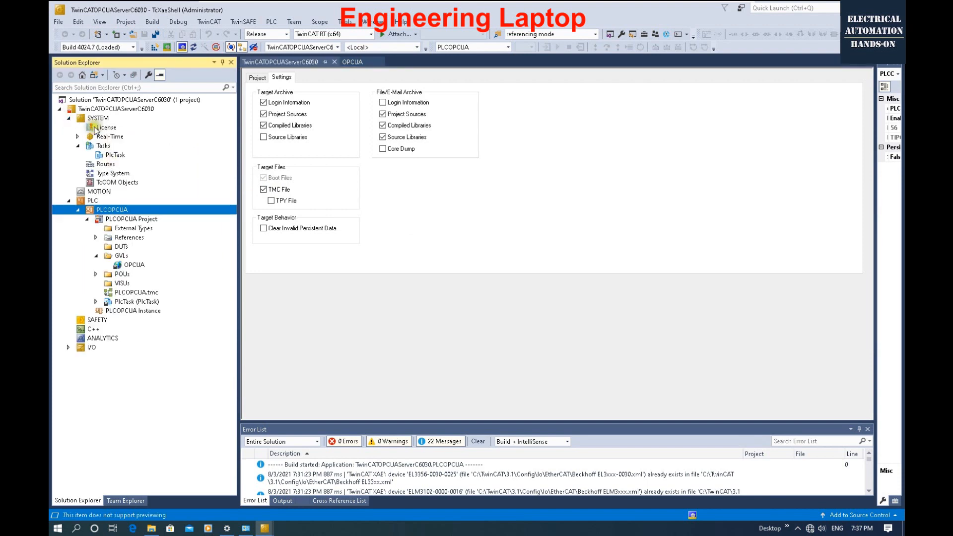
pyautogui.click(100, 128)
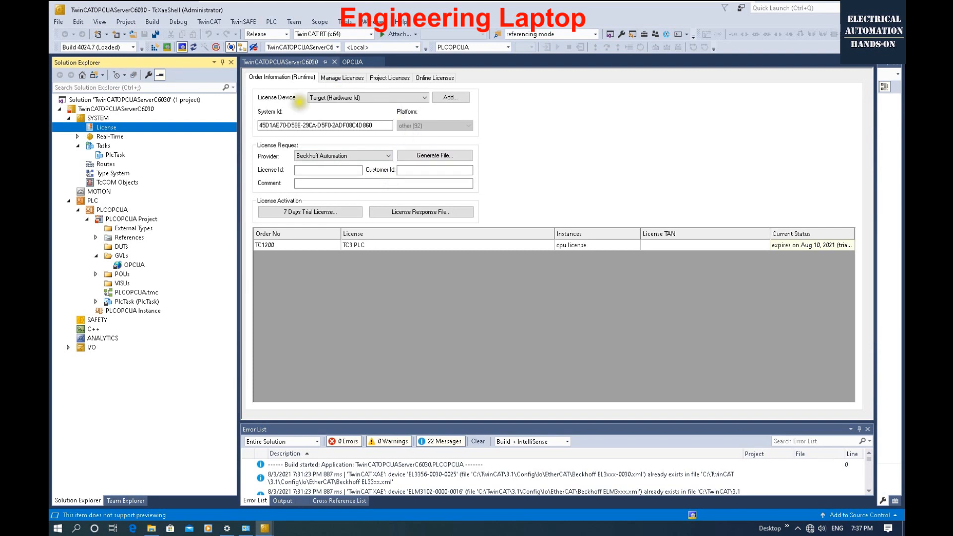
pyautogui.click(427, 171)
# Step: Review the available target systems in the Choose Target System dialog and close it with the local system selected
pyautogui.click(417, 47)
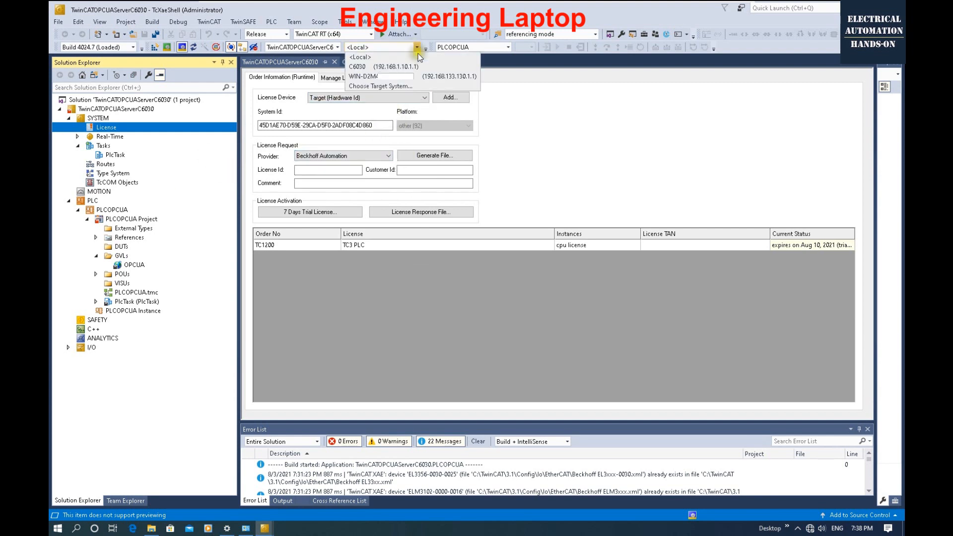
pyautogui.click(375, 86)
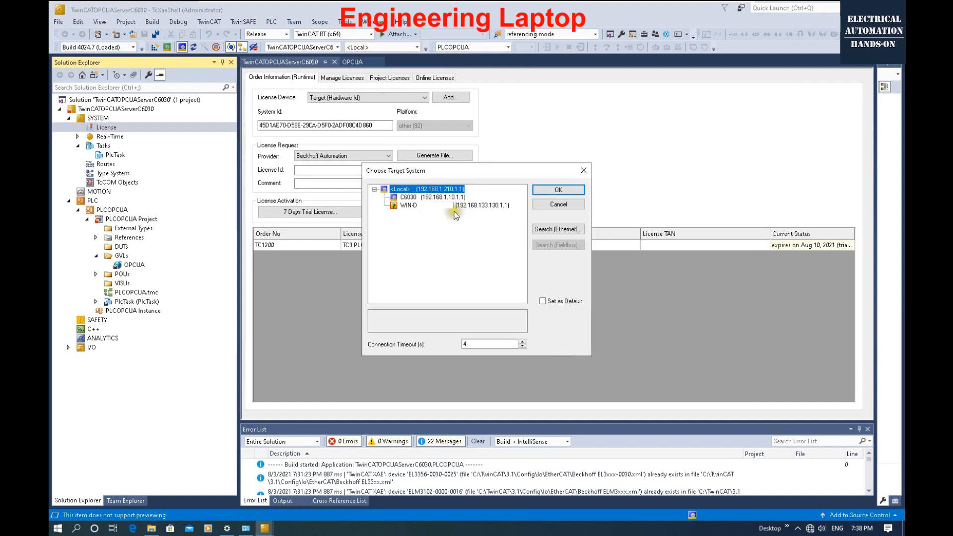
pyautogui.click(558, 189)
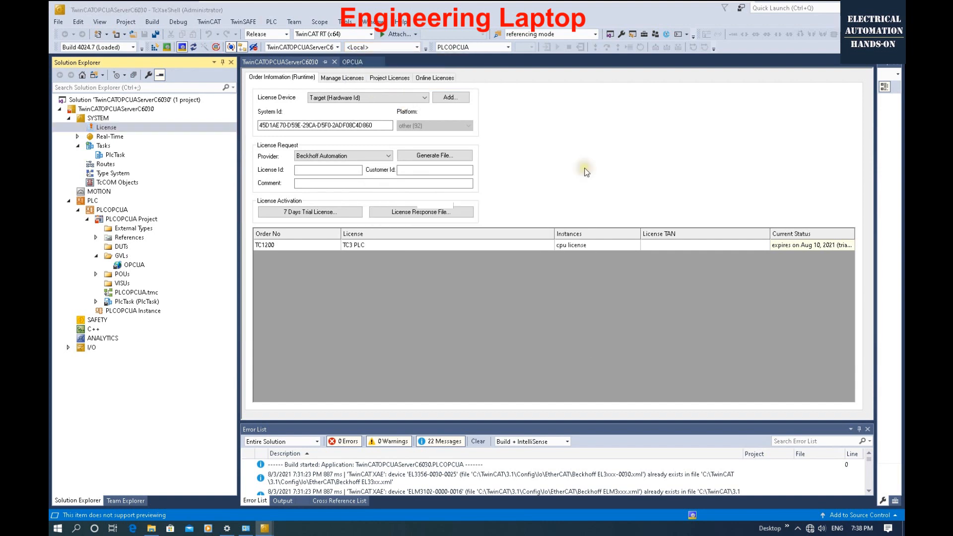
# Step: Open the TwinCAT router's static routes to examine the connection to the C6030
pyautogui.click(798, 528)
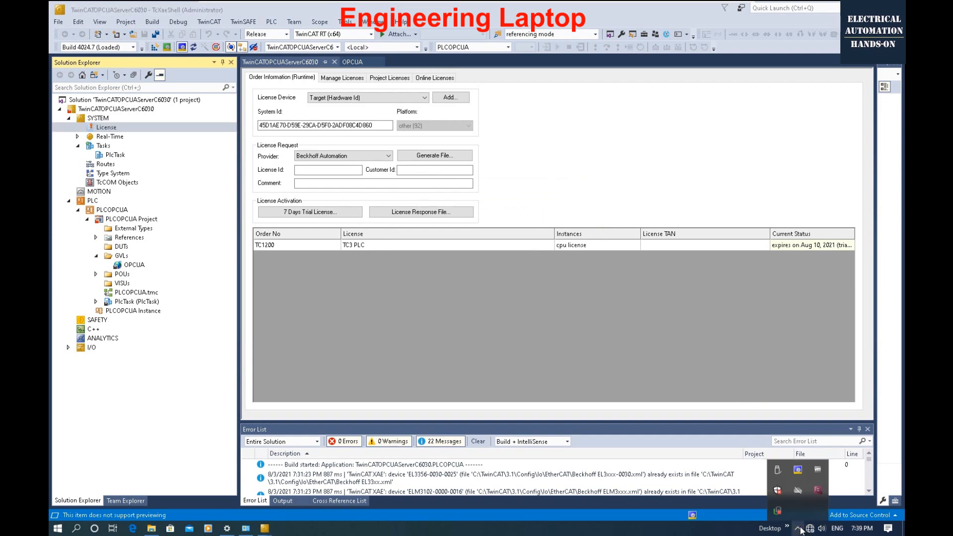
pyautogui.rightClick(798, 472)
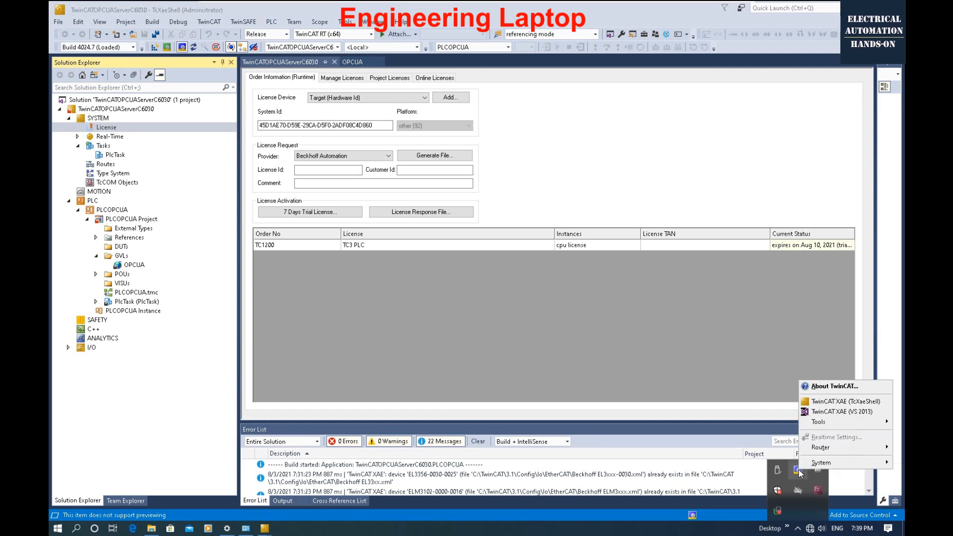
pyautogui.moveTo(796, 449)
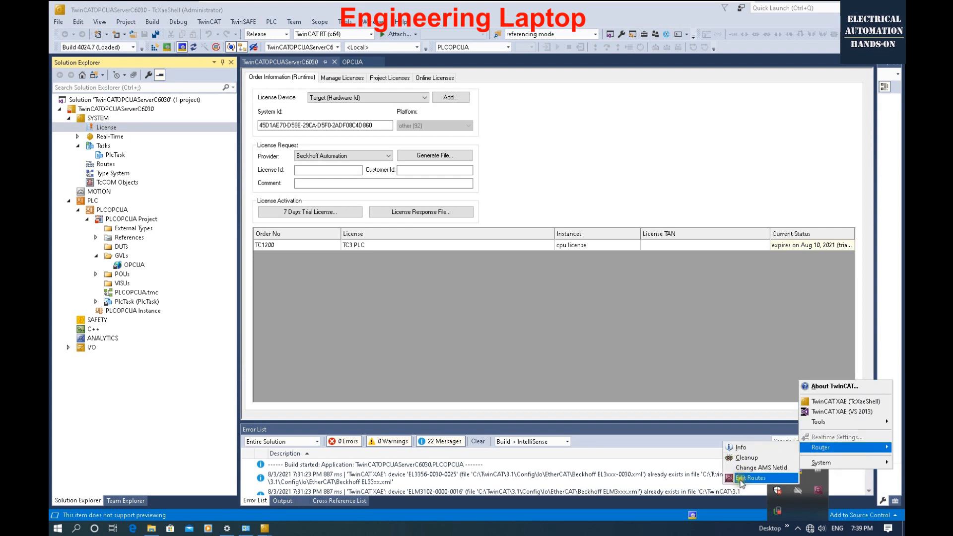
pyautogui.click(740, 480)
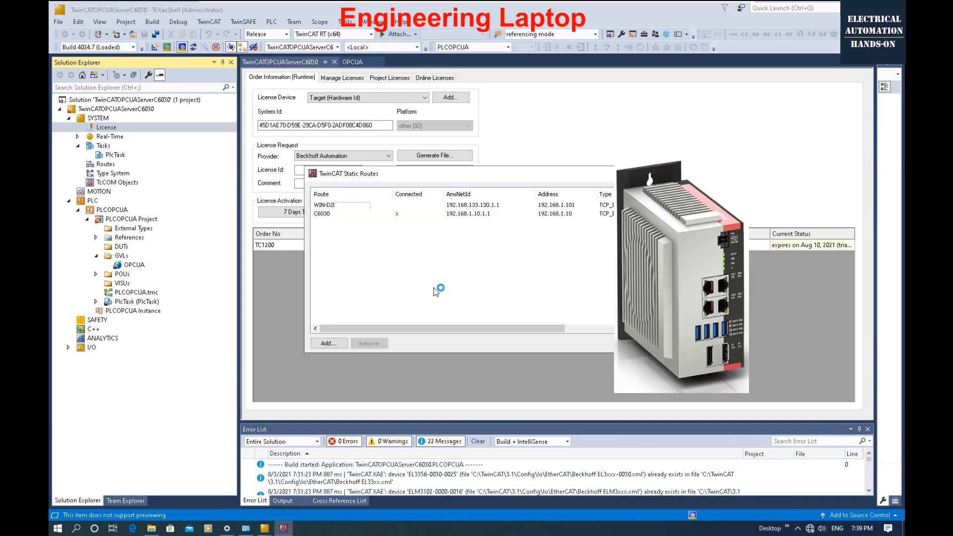
# Step: Remove the existing C6030 route from the TwinCAT static routes and confirm its deletion
pyautogui.click(382, 214)
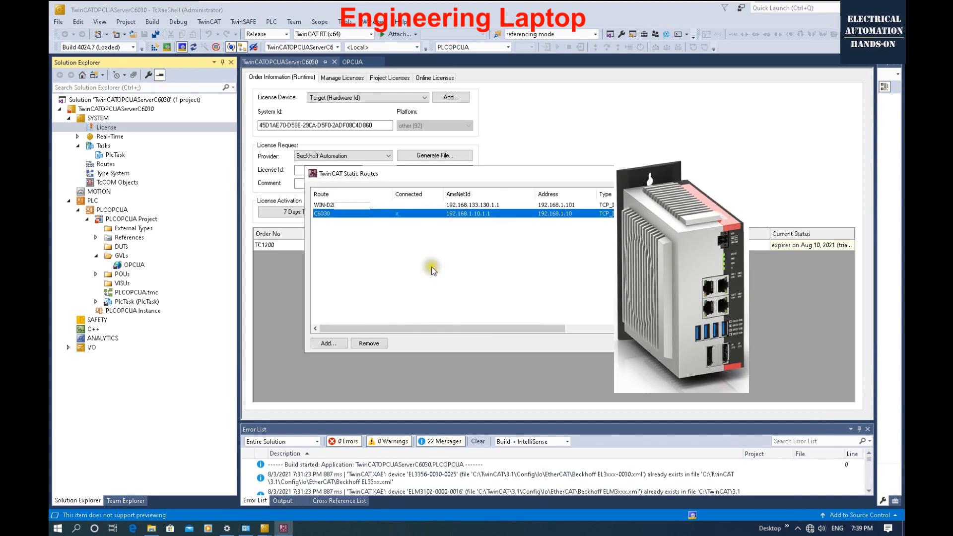
pyautogui.click(369, 343)
pyautogui.click(453, 290)
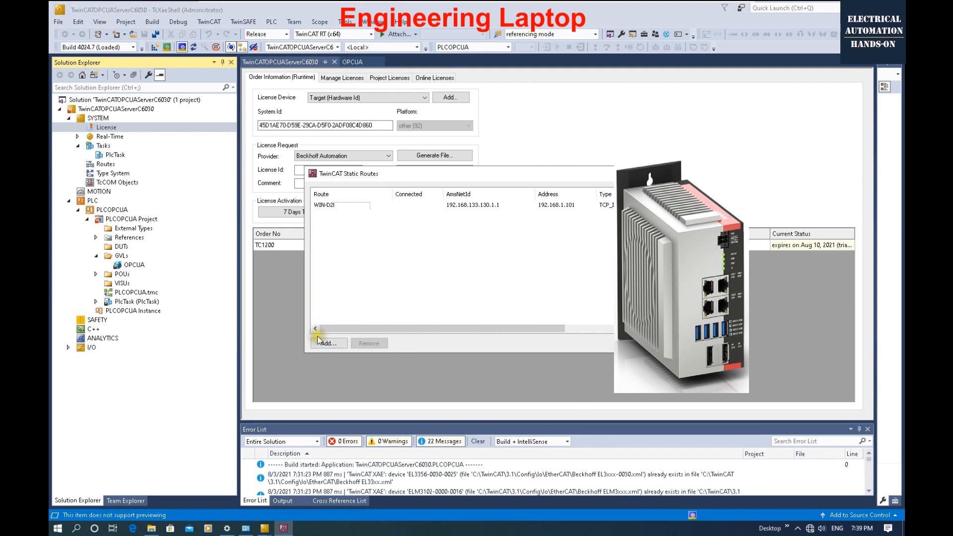
# Step: Start adding a static route, look up the device at IP 192.168.1.10, and select it to review its AMS NetId and TwinCAT version
pyautogui.click(328, 343)
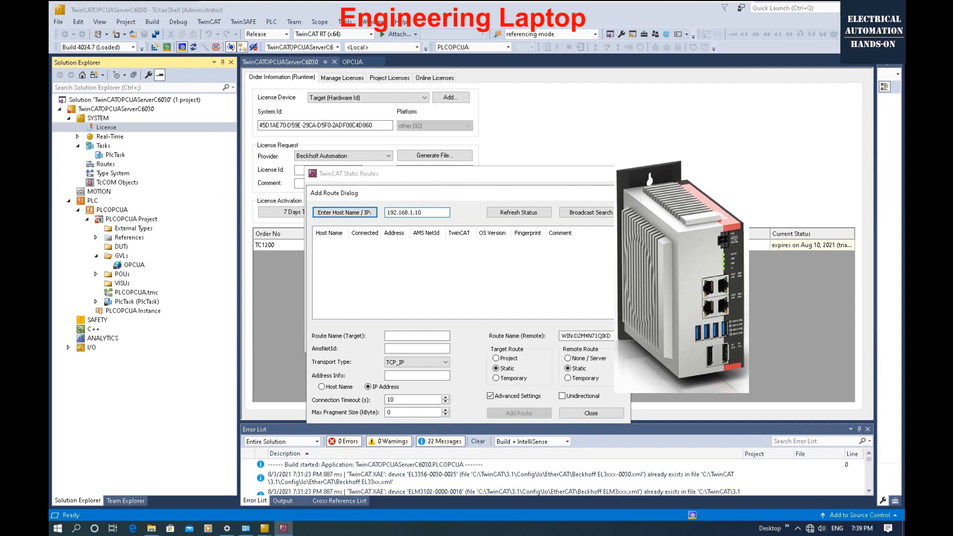
pyautogui.click(366, 216)
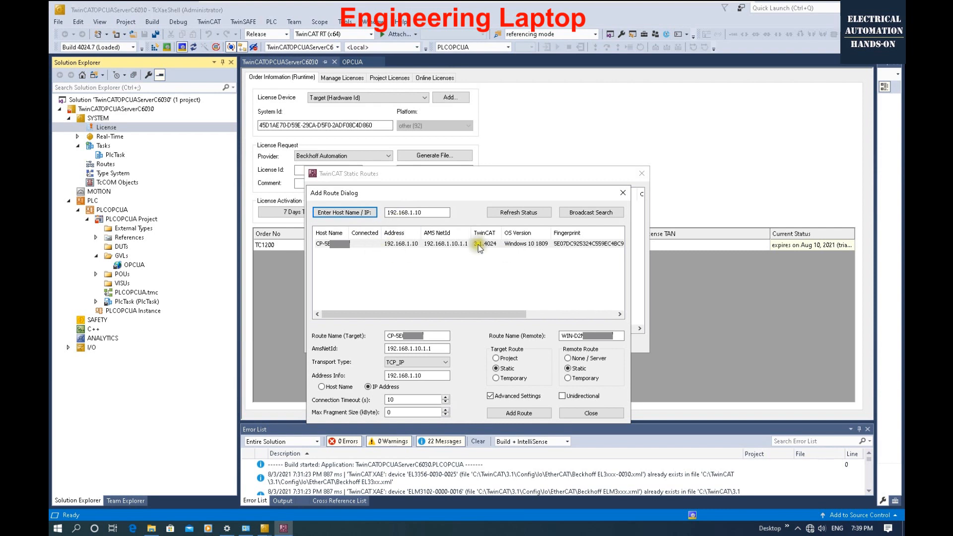
pyautogui.click(401, 211)
pyautogui.click(466, 243)
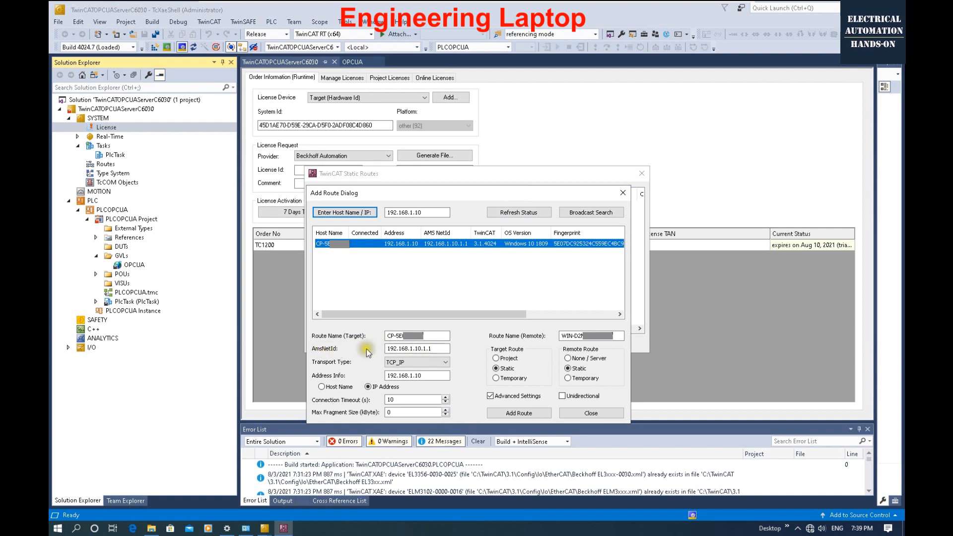
pyautogui.doubleClick(431, 349)
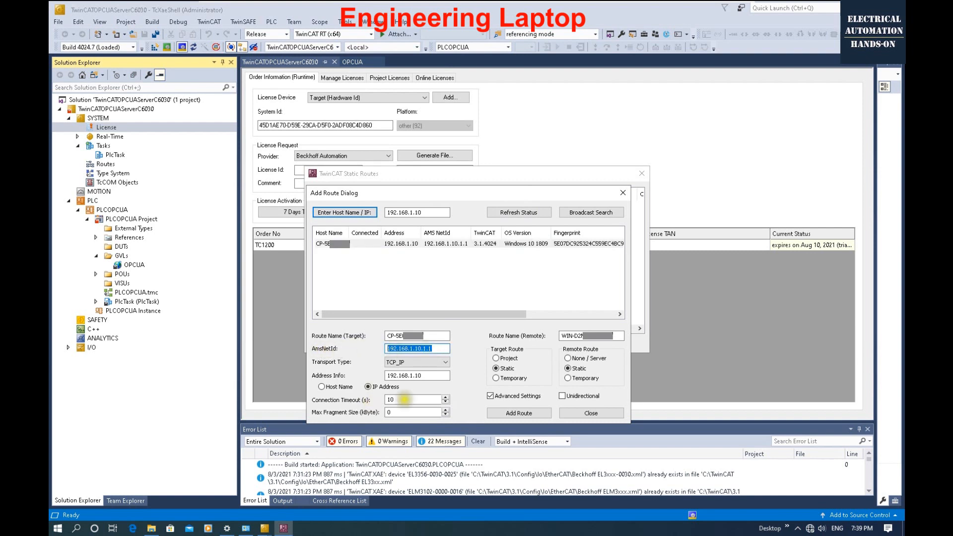
pyautogui.click(482, 246)
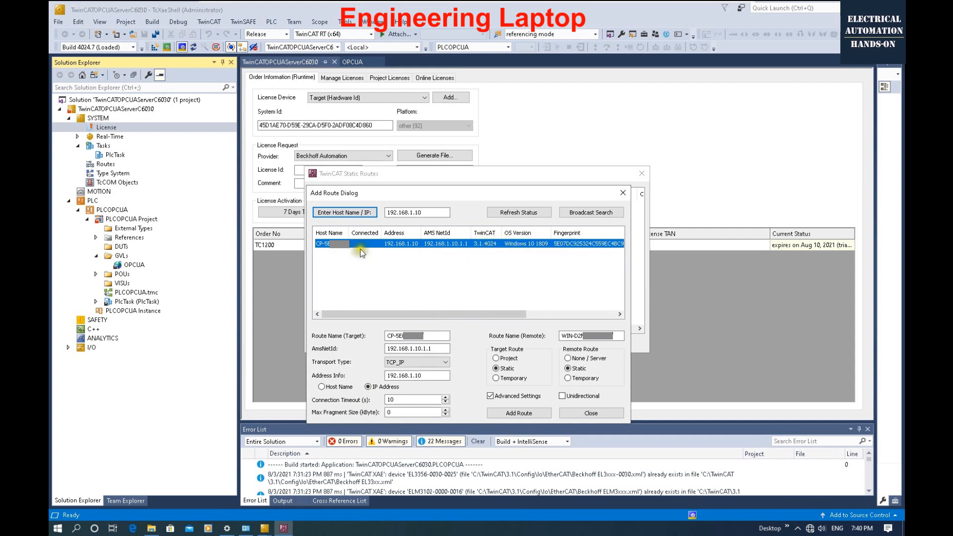
# Step: Set the target route name to C6030
pyautogui.doubleClick(419, 335)
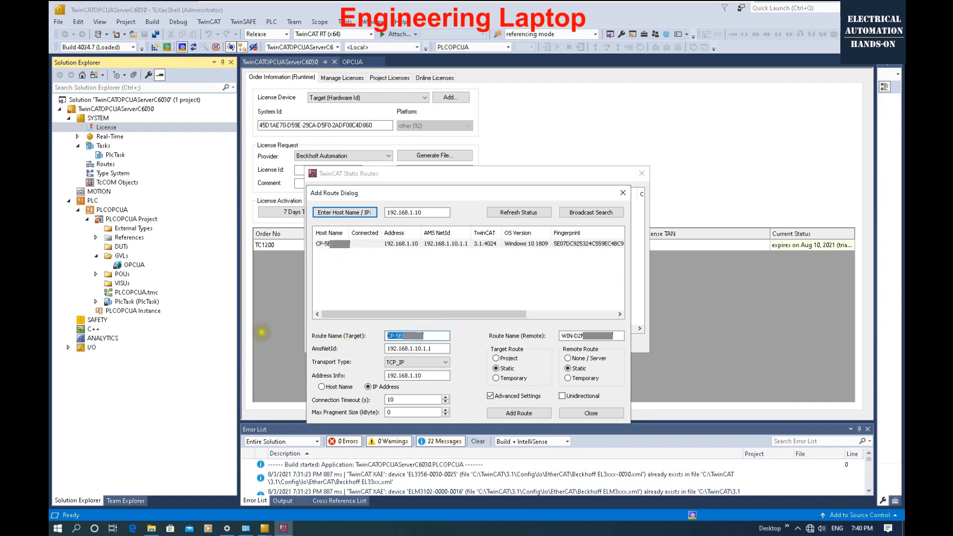
pyautogui.press('BackSpace')
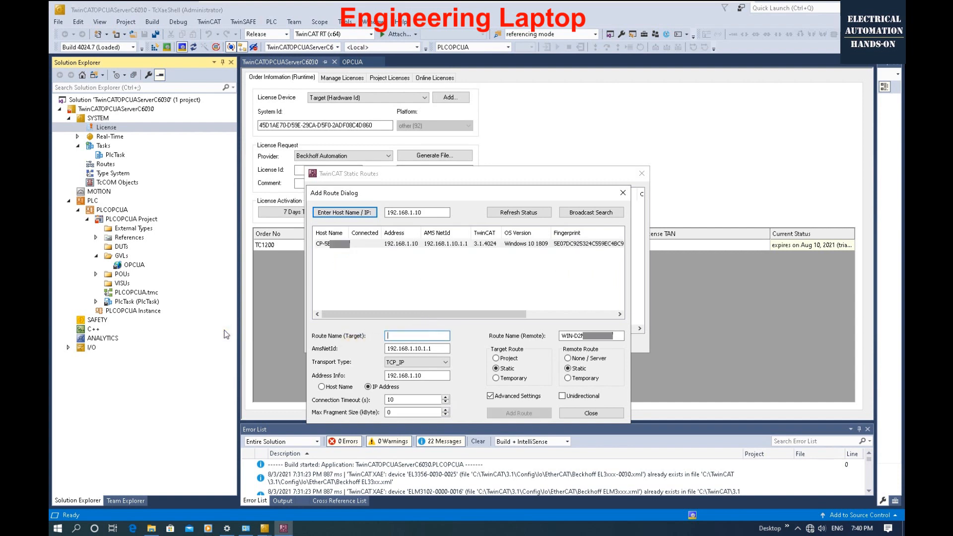
pyautogui.write('C6030')
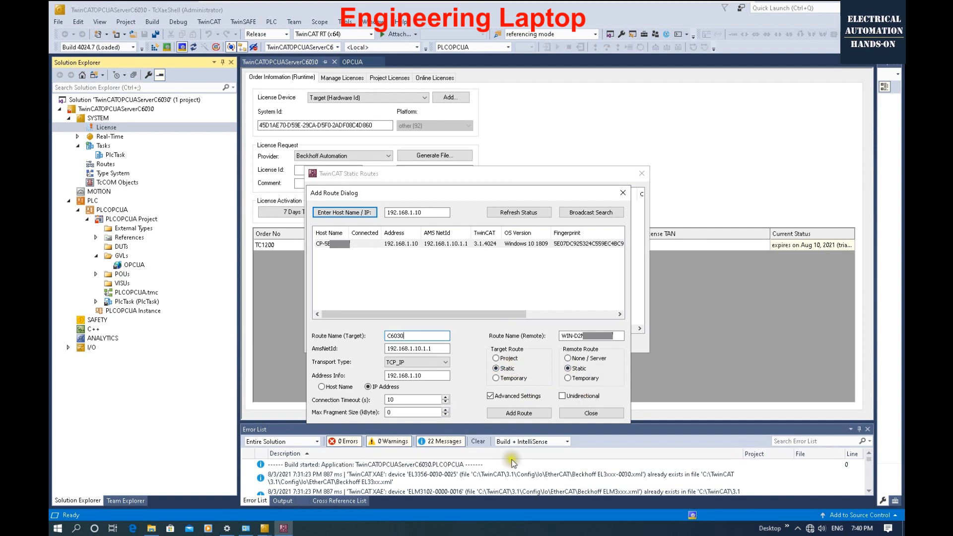
# Step: Add the remote route with Secure ADS disabled, using the Administrator user and the account password
pyautogui.click(509, 416)
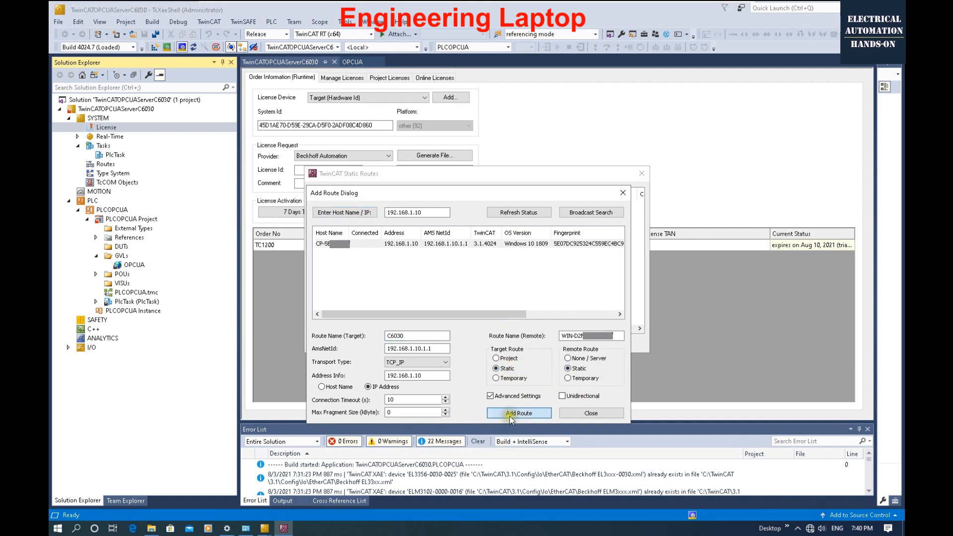
pyautogui.click(323, 250)
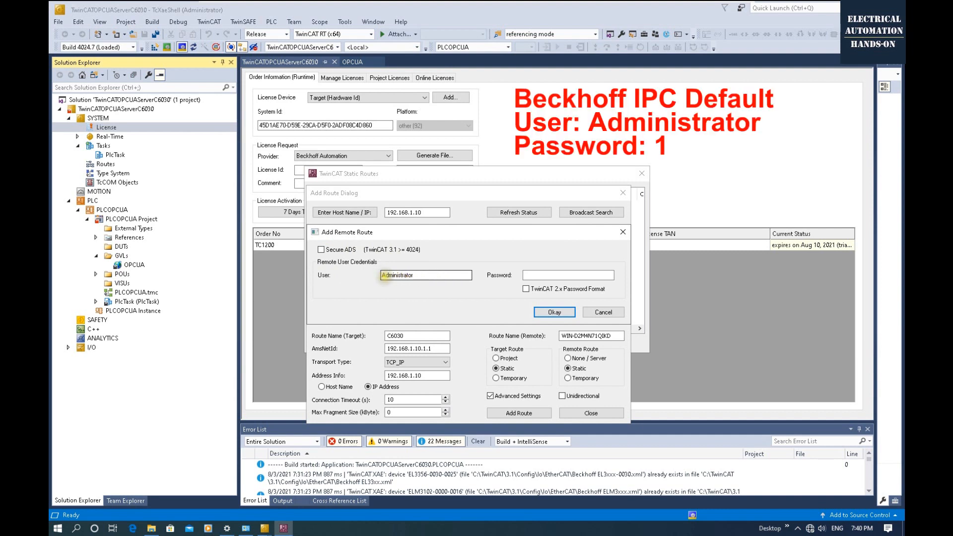
pyautogui.click(382, 276)
pyautogui.click(528, 276)
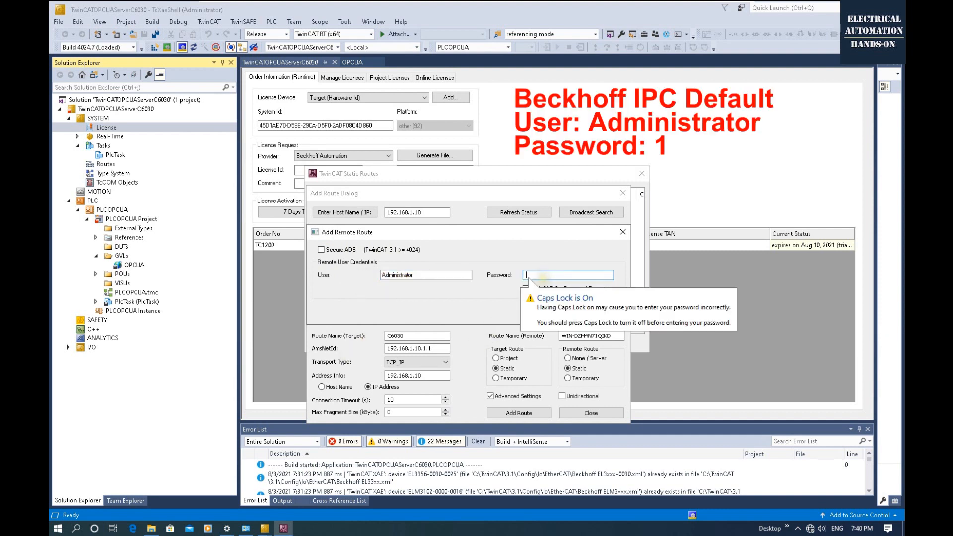
pyautogui.write('1')
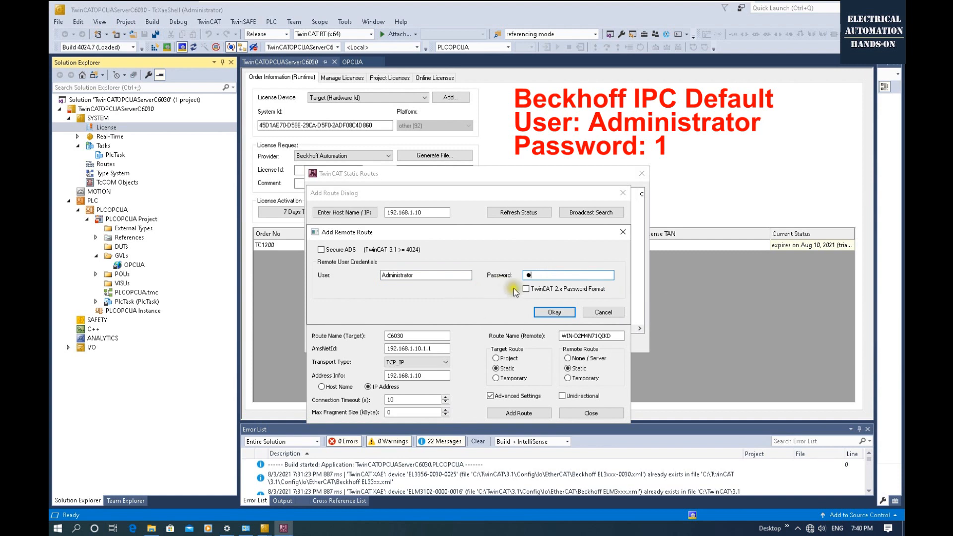
pyautogui.click(544, 317)
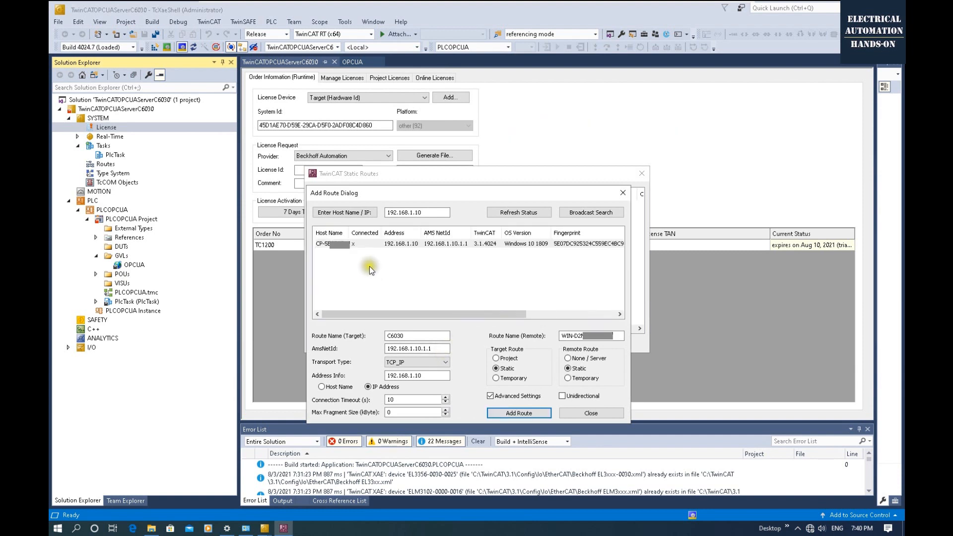
# Step: Check the connection status of the C6030 route and close the route dialogs
pyautogui.click(354, 246)
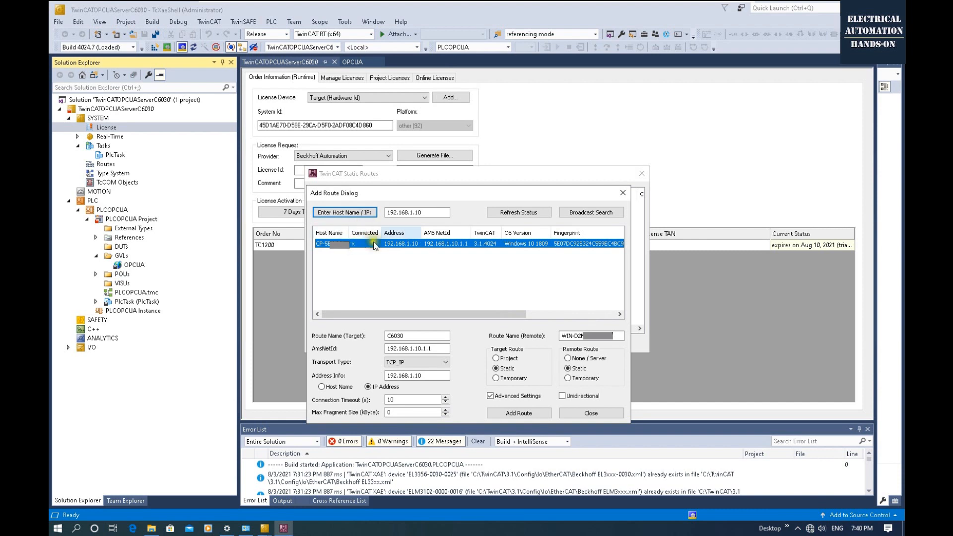
pyautogui.click(598, 415)
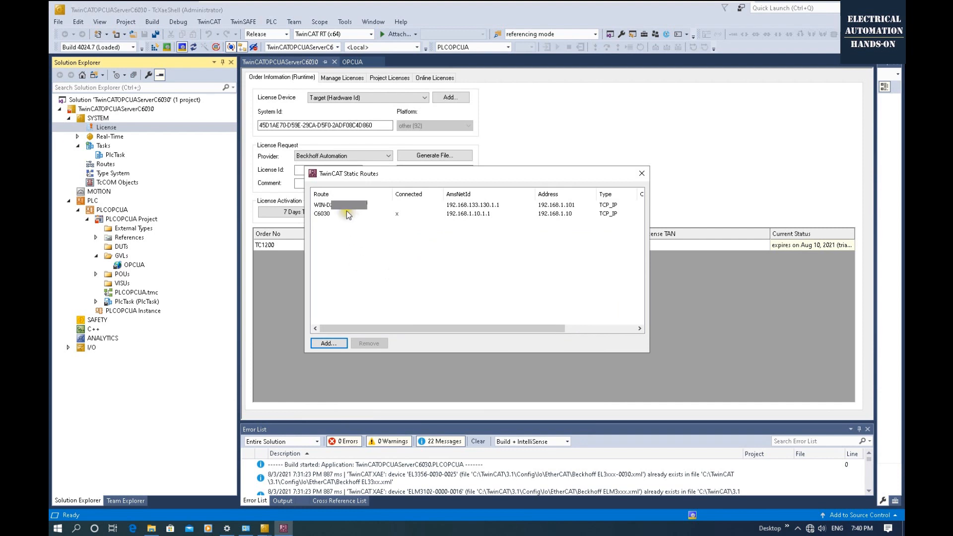
pyautogui.click(346, 212)
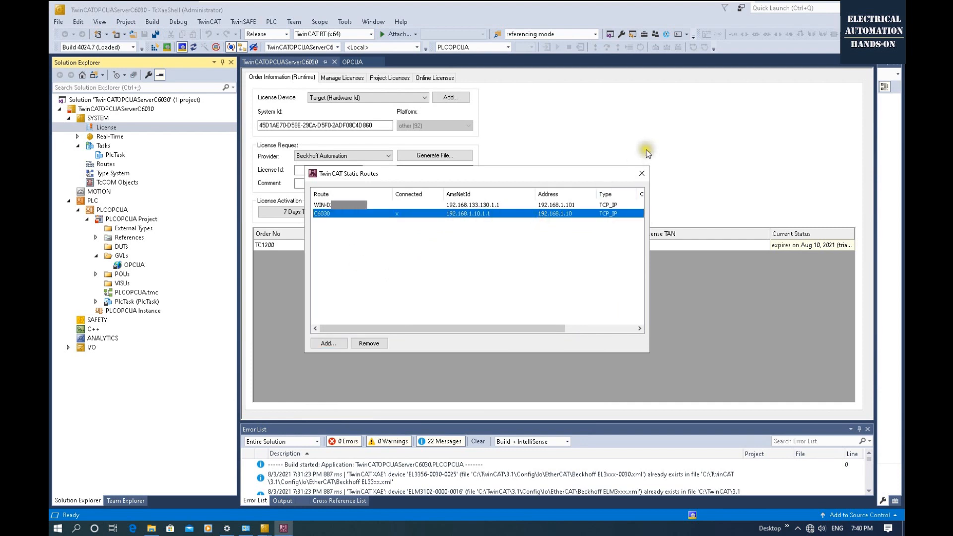
pyautogui.click(641, 173)
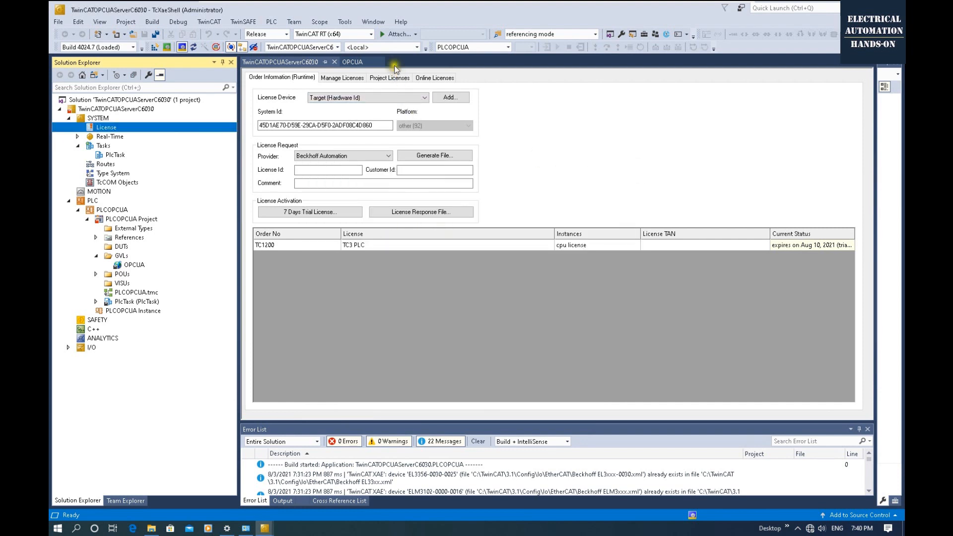
# Step: Choose C6030 as the target system and examine its System Id on the License page
pyautogui.click(416, 47)
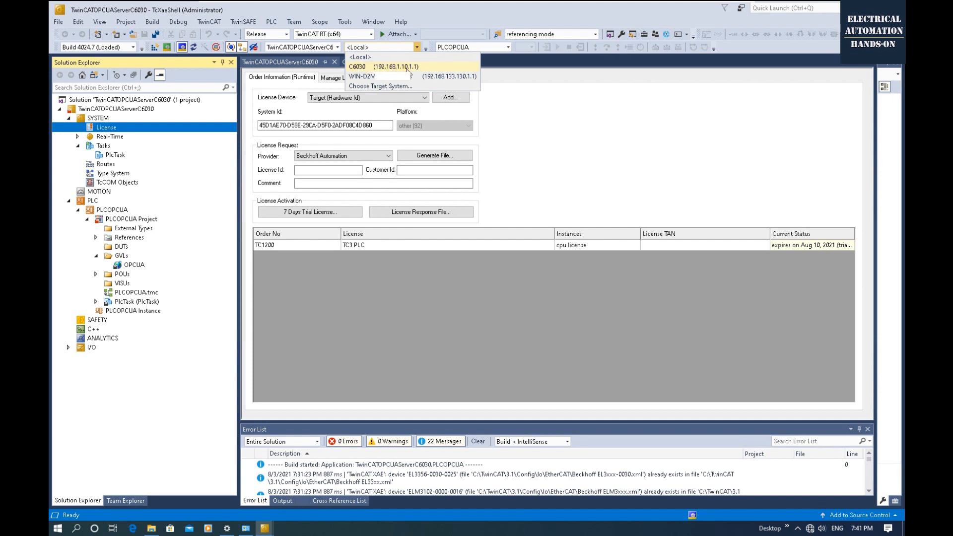
pyautogui.click(408, 69)
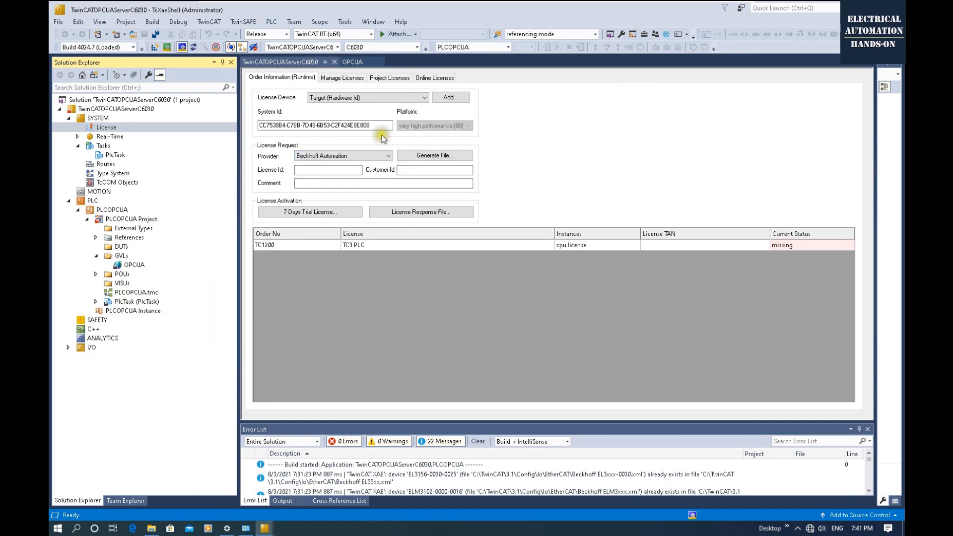
pyautogui.moveTo(377, 128); pyautogui.dragTo(168, 146)
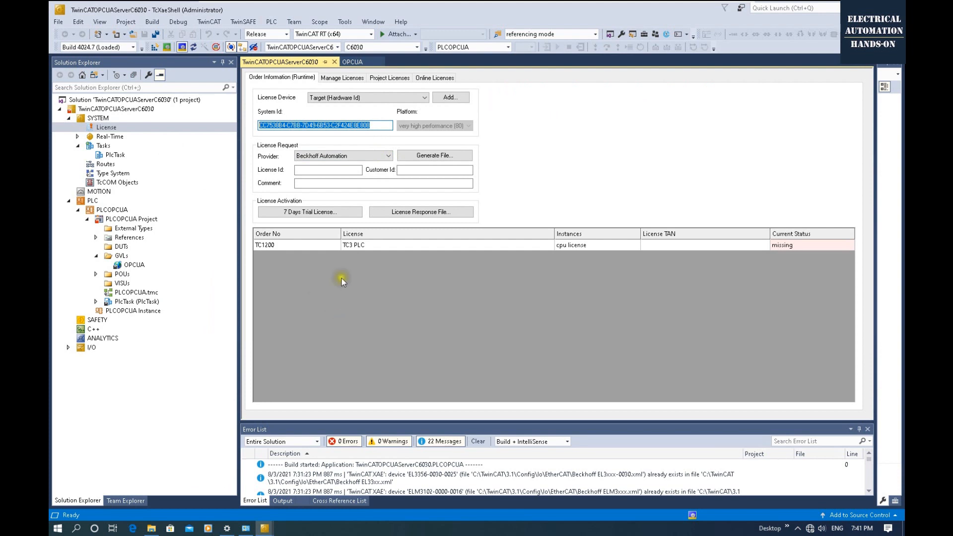
pyautogui.click(324, 306)
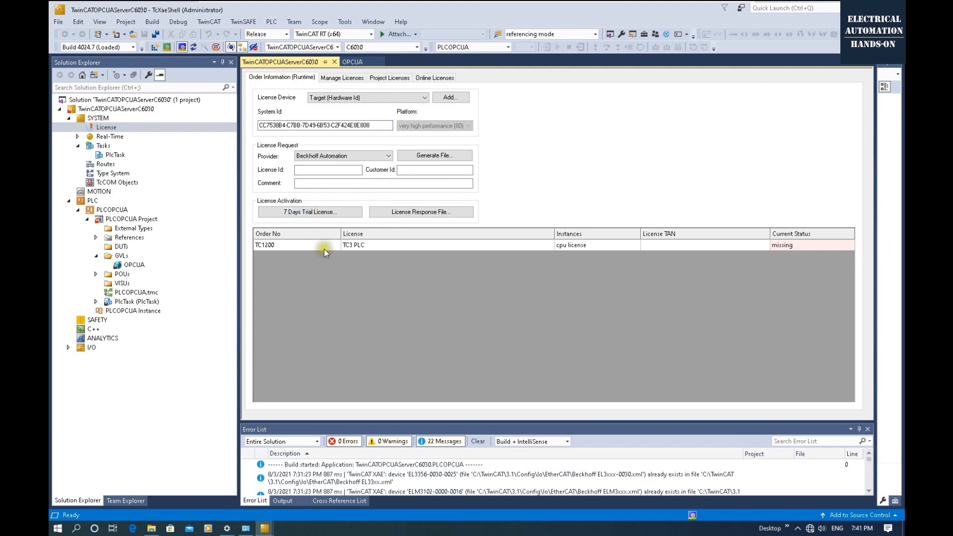
# Step: Activate a 7-day trial license for the TC1200 PLC order by entering the displayed security code
pyautogui.click(304, 246)
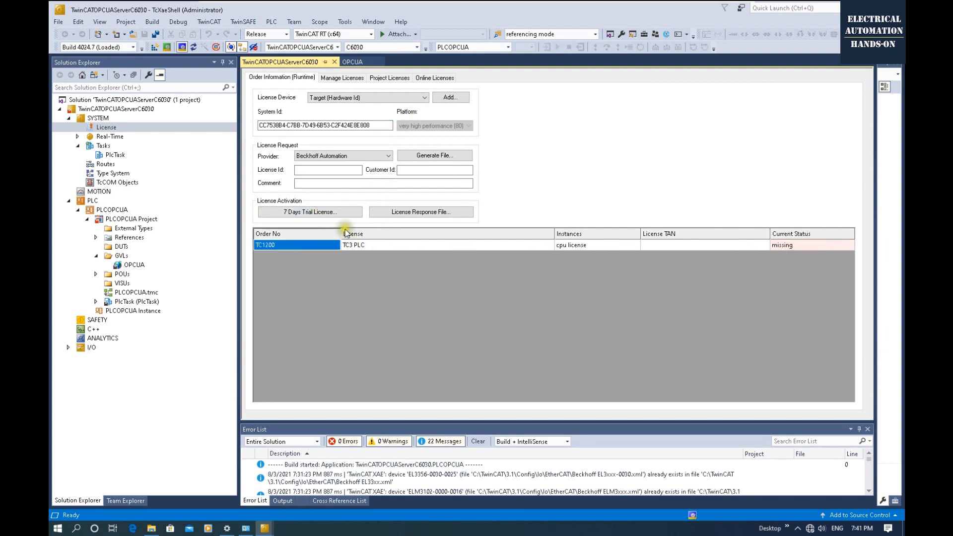
pyautogui.click(330, 212)
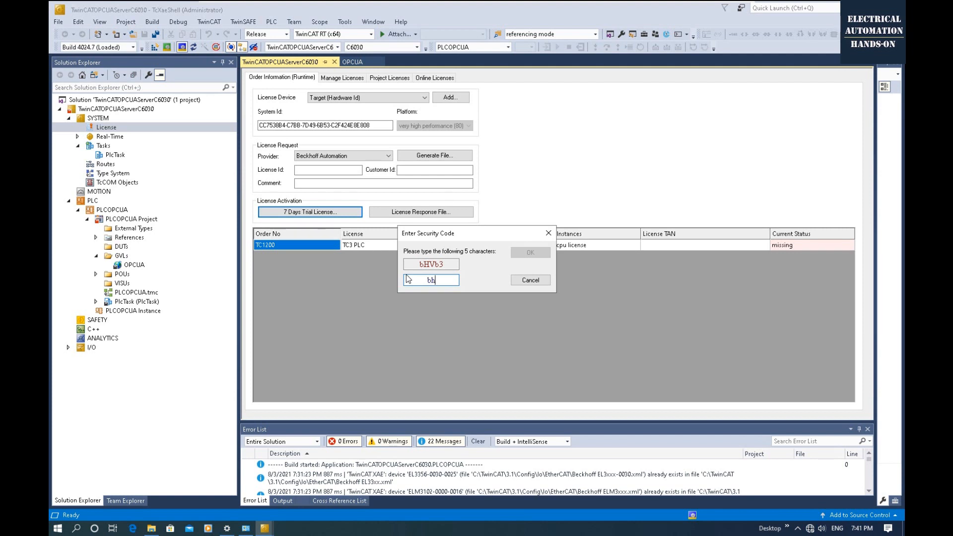
pyautogui.write('bhvb3')
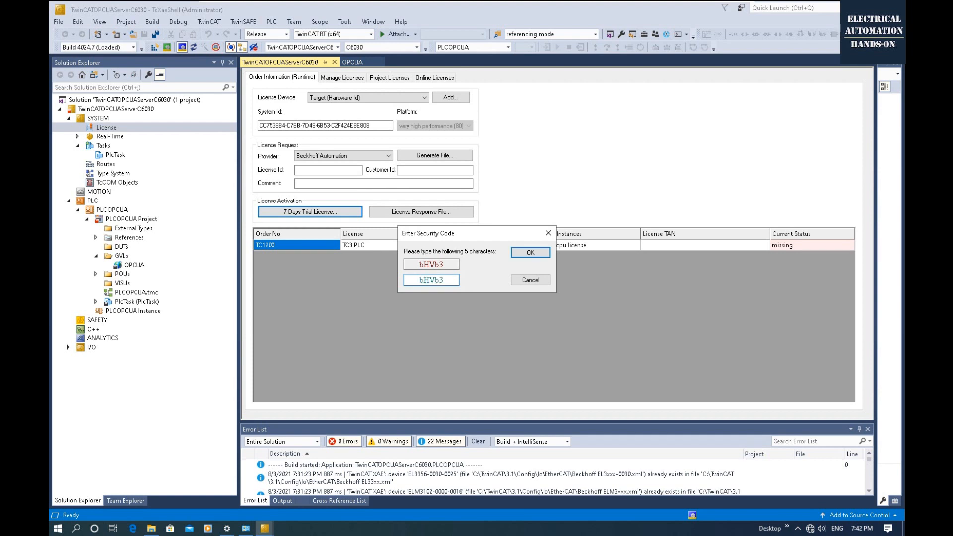
pyautogui.click(530, 252)
pyautogui.click(556, 310)
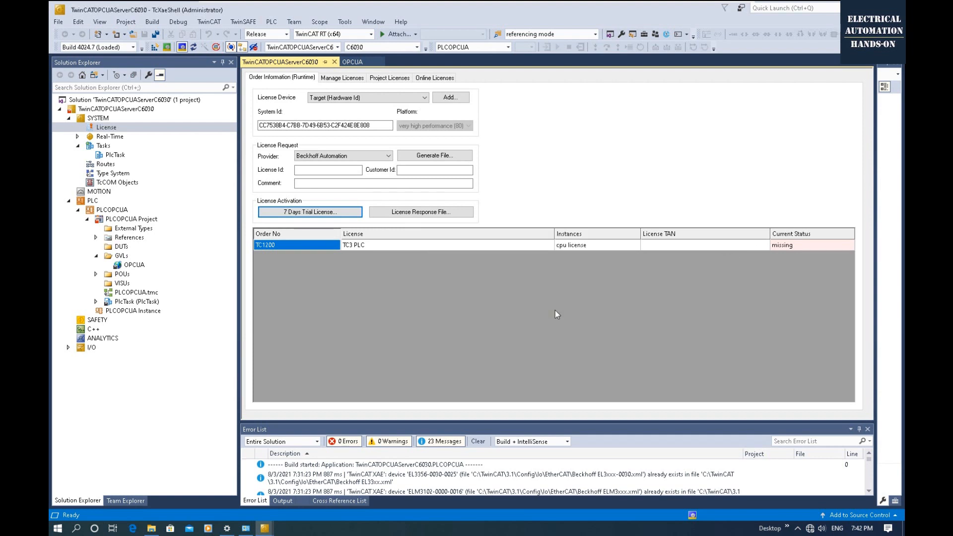
# Step: Refresh the runtime order information and check the current status of the TC1200 license
pyautogui.click(808, 246)
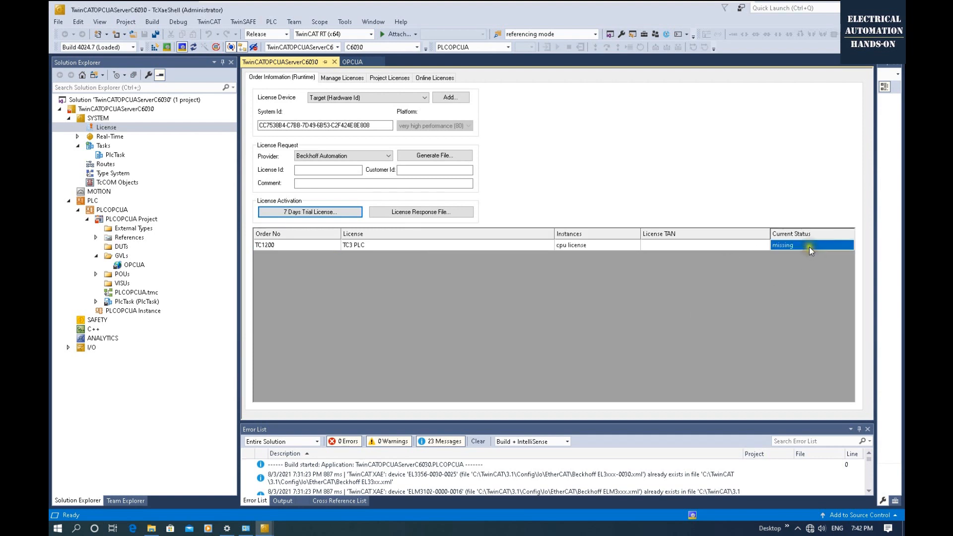
pyautogui.click(343, 78)
pyautogui.click(281, 77)
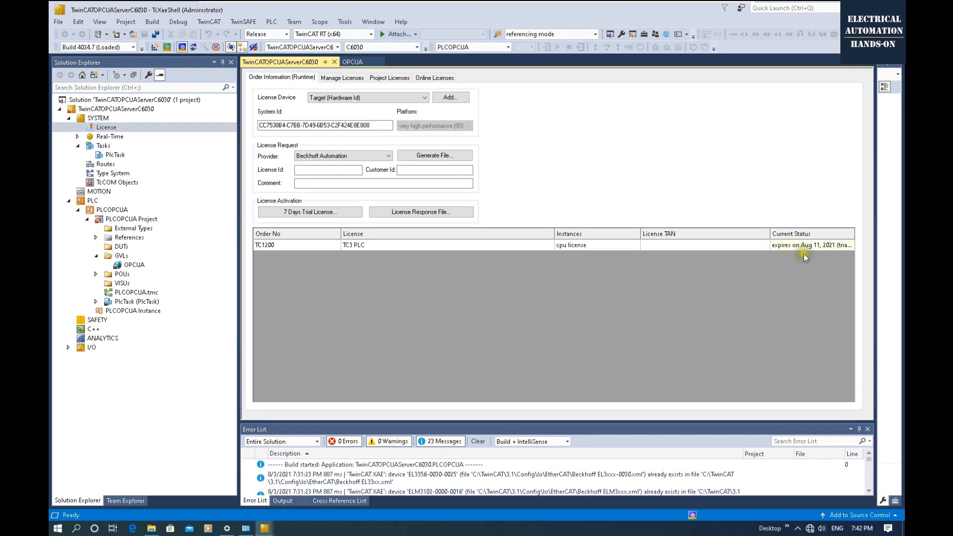
pyautogui.click(791, 248)
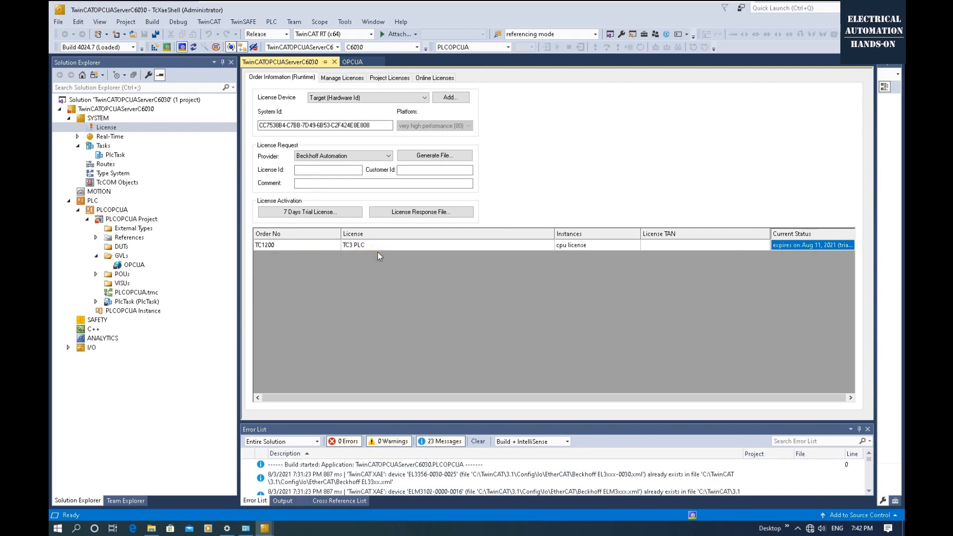
# Step: Add the TF6100 TC3 OPC-UA cpu license to the project in the license management list
pyautogui.click(338, 79)
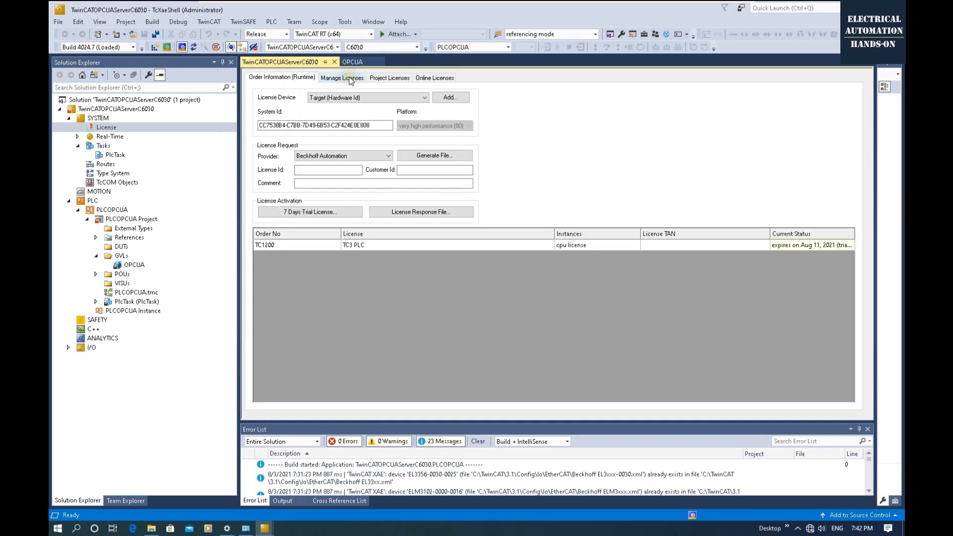
pyautogui.click(350, 77)
pyautogui.scroll(-10, 608, 275)
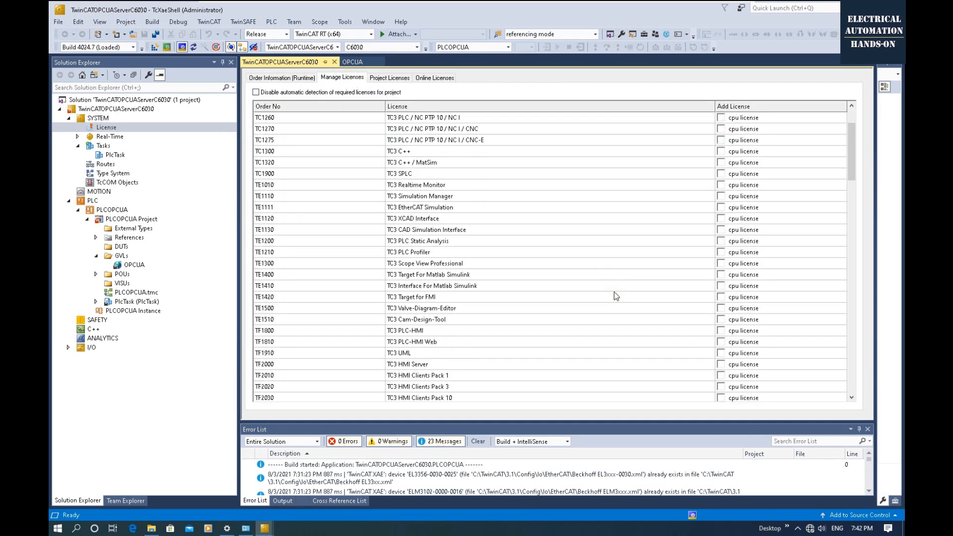
pyautogui.scroll(-9, 293, 300)
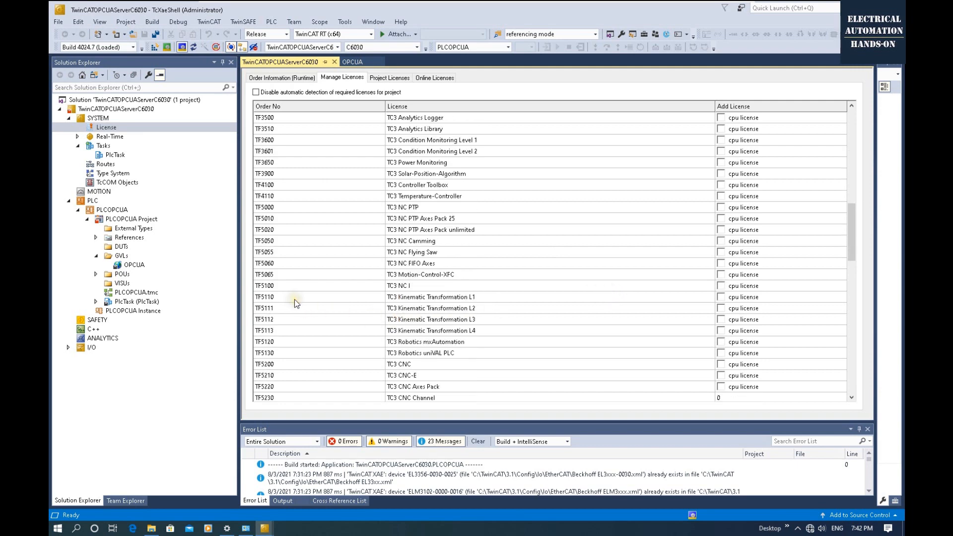
pyautogui.scroll(-4, 294, 300)
pyautogui.click(270, 254)
pyautogui.click(268, 231)
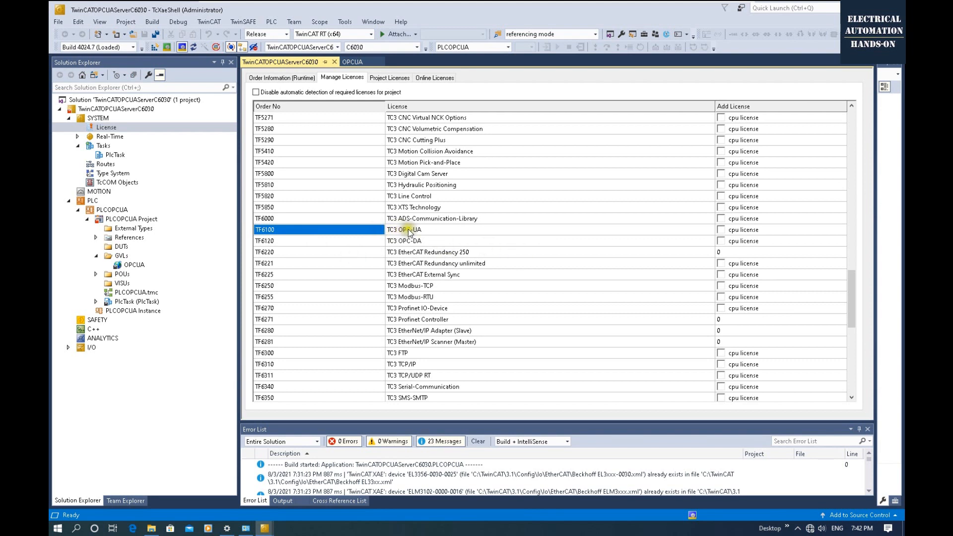
pyautogui.click(721, 230)
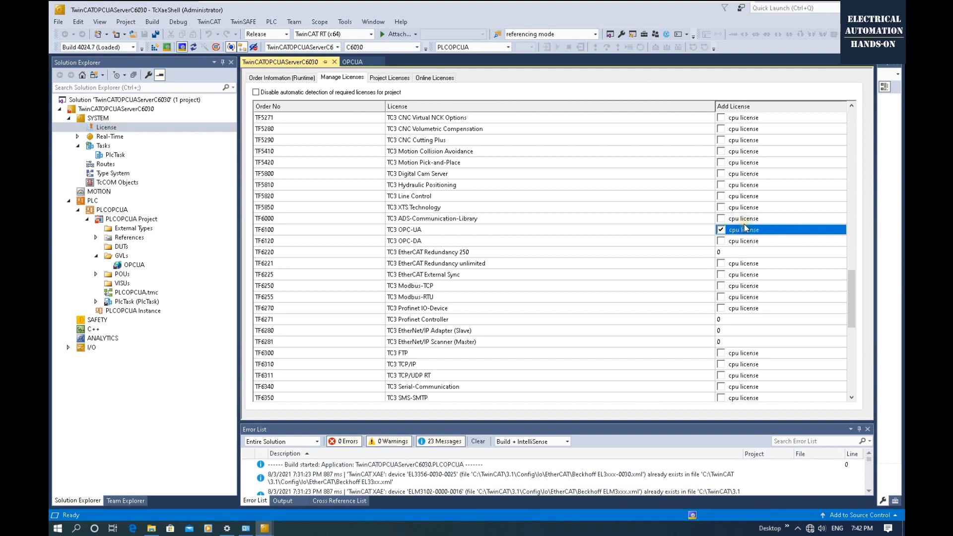
# Step: Activate a 7-day trial license for TF6100 TC3 OPC-UA by entering the security code, and refresh the runtime order information
pyautogui.click(281, 77)
pyautogui.click(320, 212)
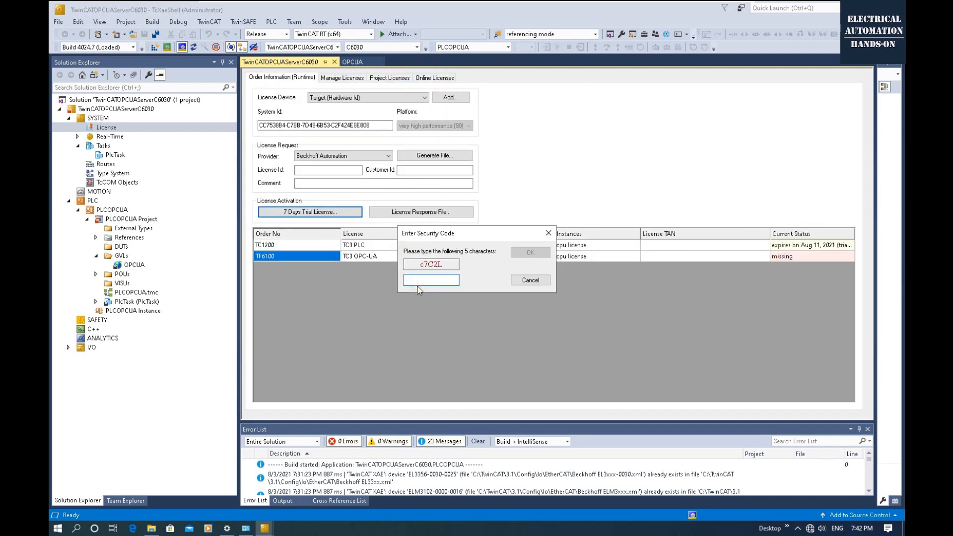
pyautogui.write('c7C2L')
pyautogui.click(525, 254)
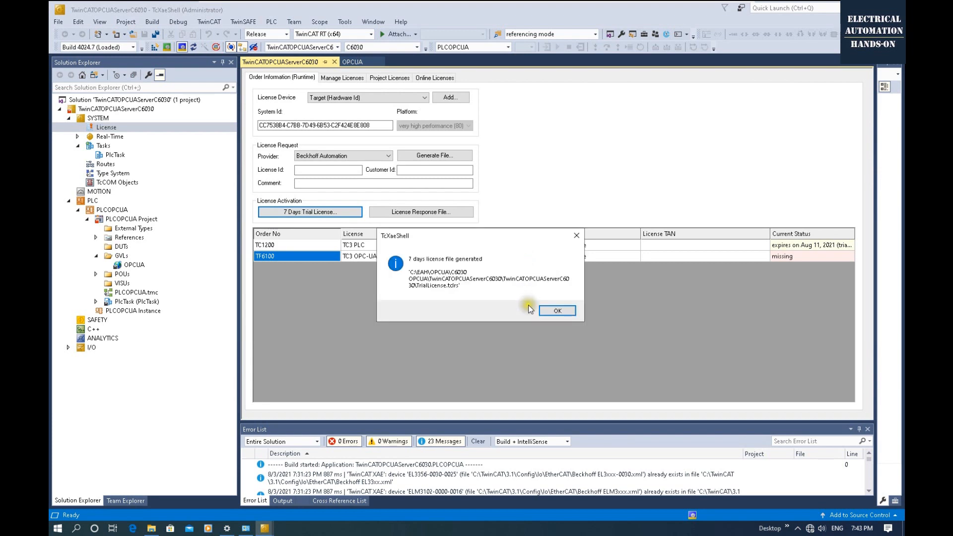
pyautogui.click(544, 310)
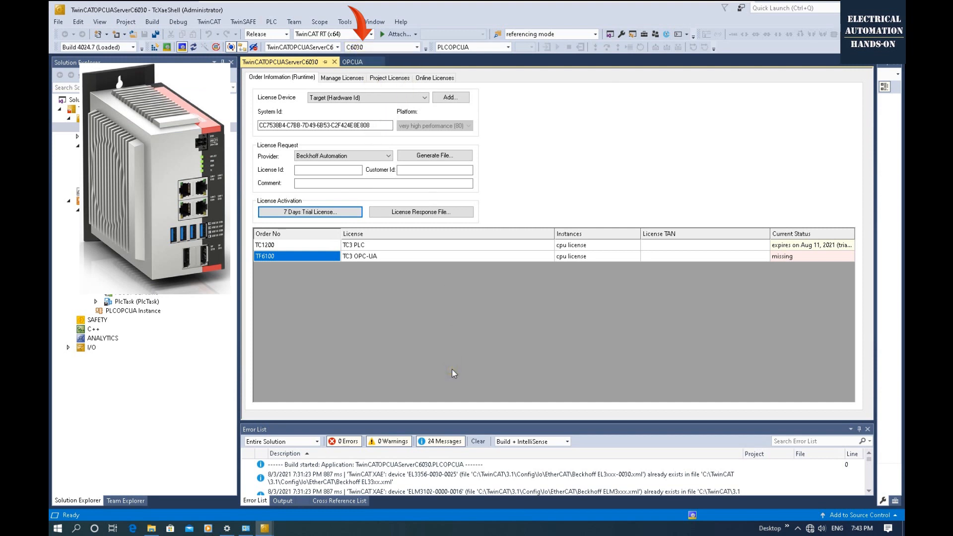
pyautogui.click(341, 78)
pyautogui.click(282, 77)
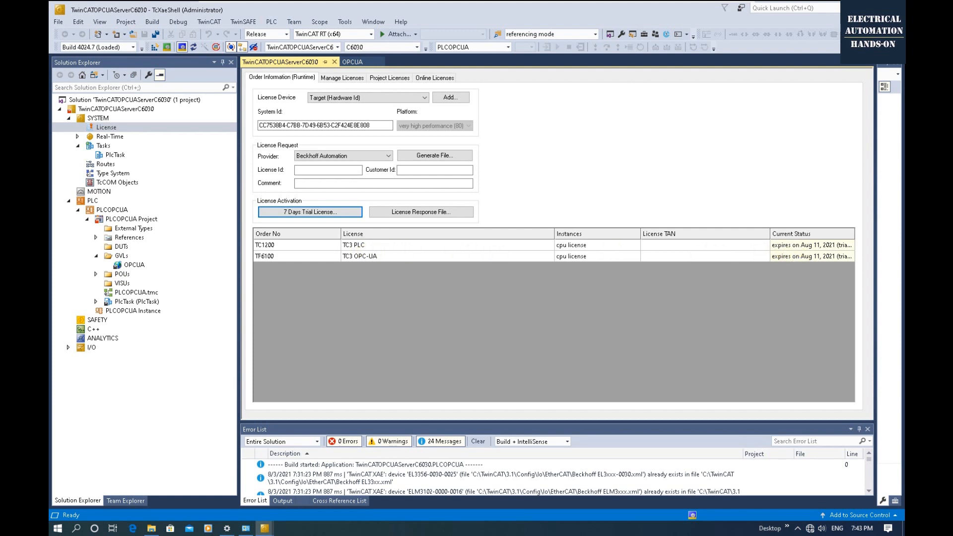
# Step: Save all project files and build the solution
pyautogui.click(157, 37)
pyautogui.click(152, 22)
pyautogui.click(163, 28)
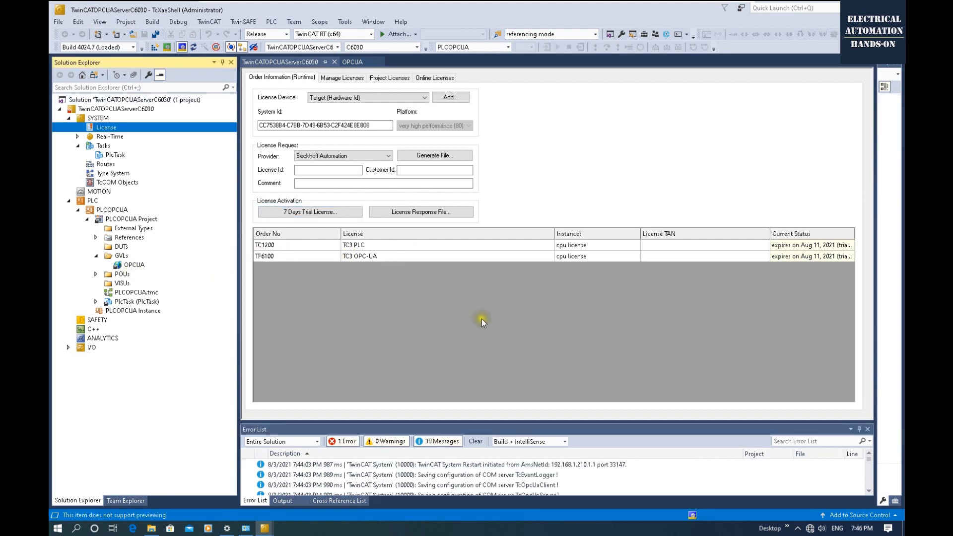
# Step: Open the Real-Time settings under SYSTEM and read the available cores from the C6030 target
pyautogui.click(78, 136)
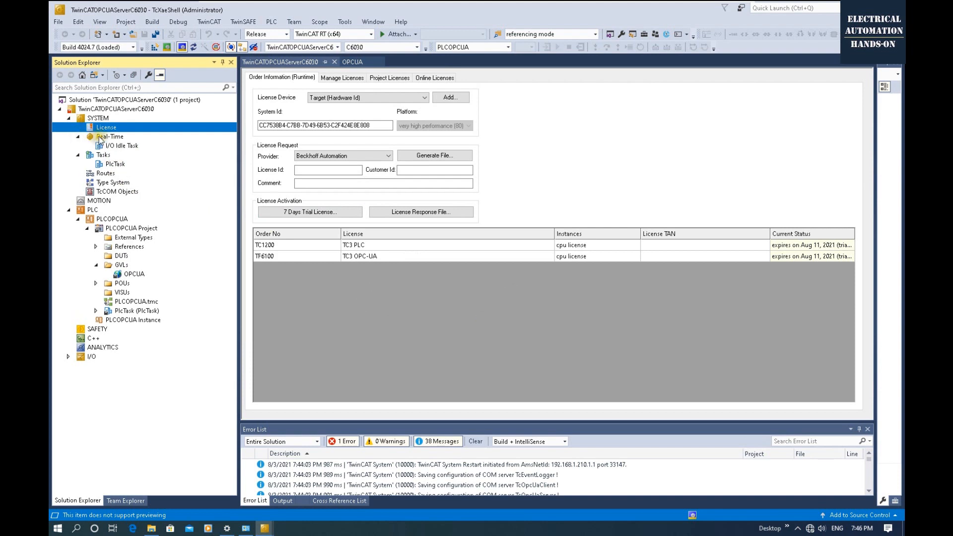
pyautogui.click(99, 137)
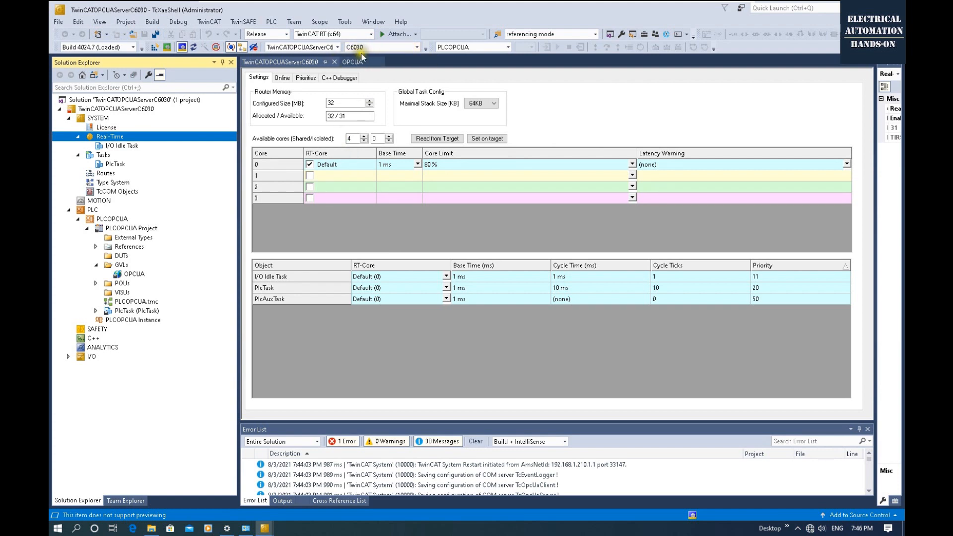
pyautogui.click(425, 141)
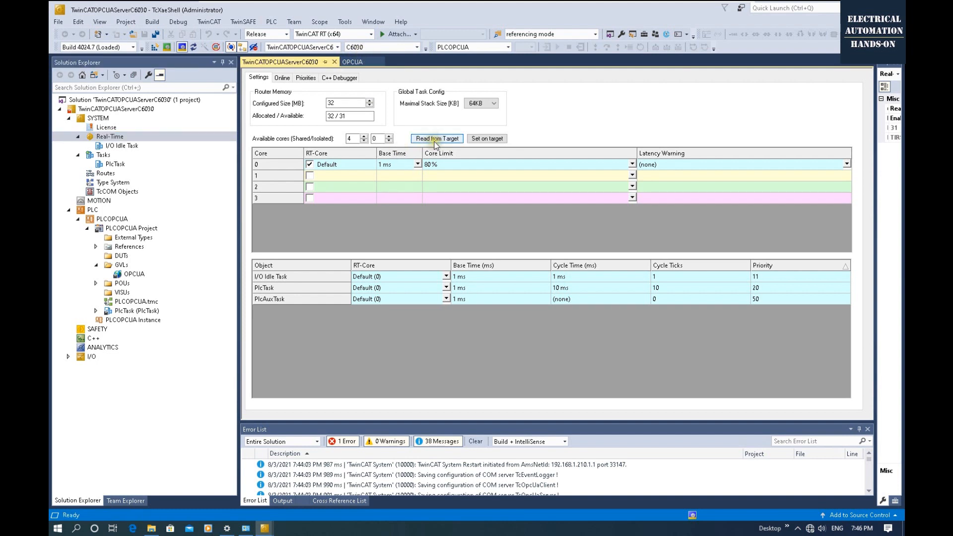
pyautogui.click(377, 139)
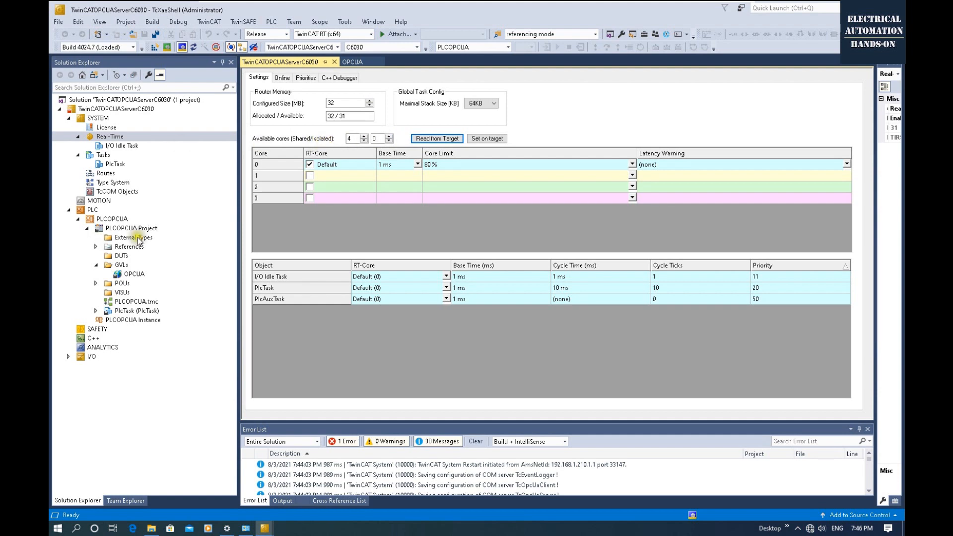
pyautogui.click(342, 142)
pyautogui.click(389, 137)
pyautogui.click(390, 141)
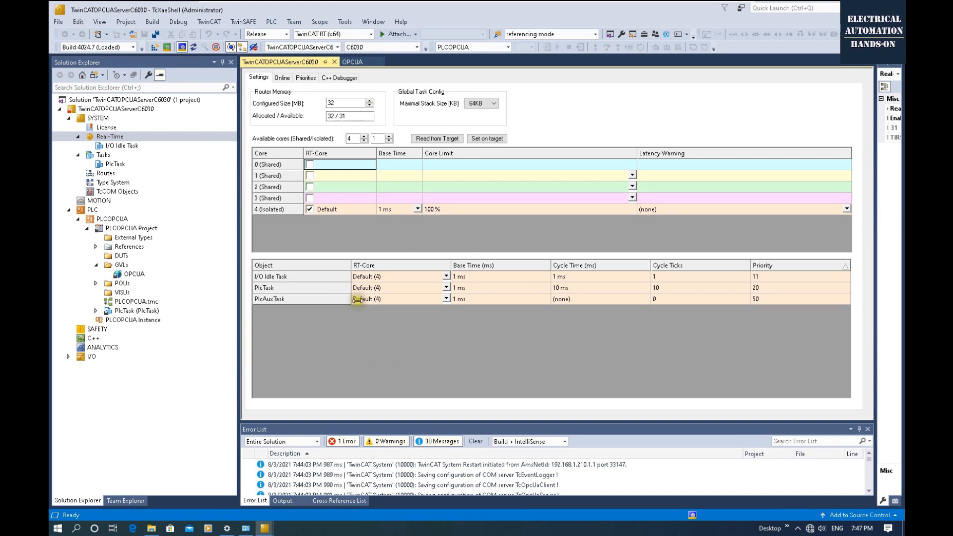
pyautogui.click(437, 140)
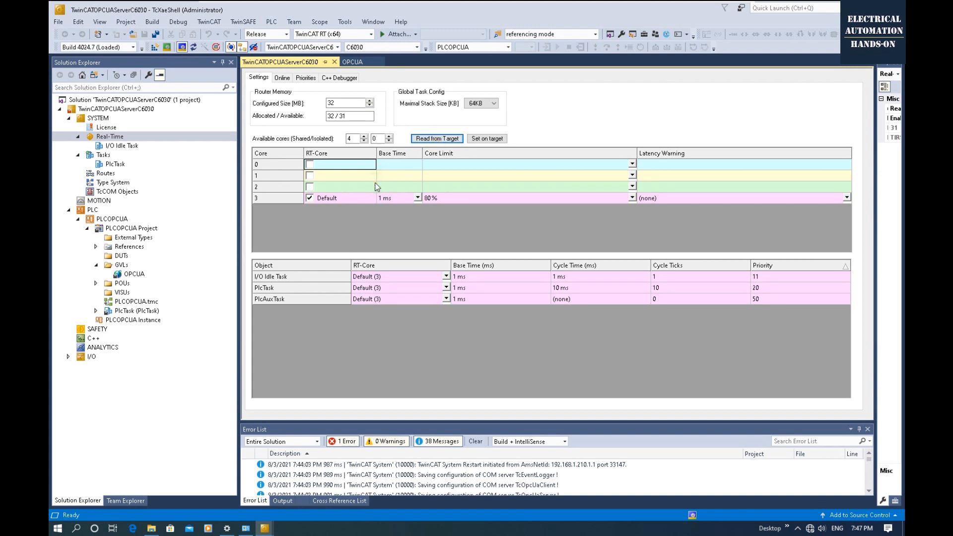
# Step: Set the available cores in the Real-Time settings to 3 shared and 1 isolated
pyautogui.click(322, 164)
pyautogui.click(291, 217)
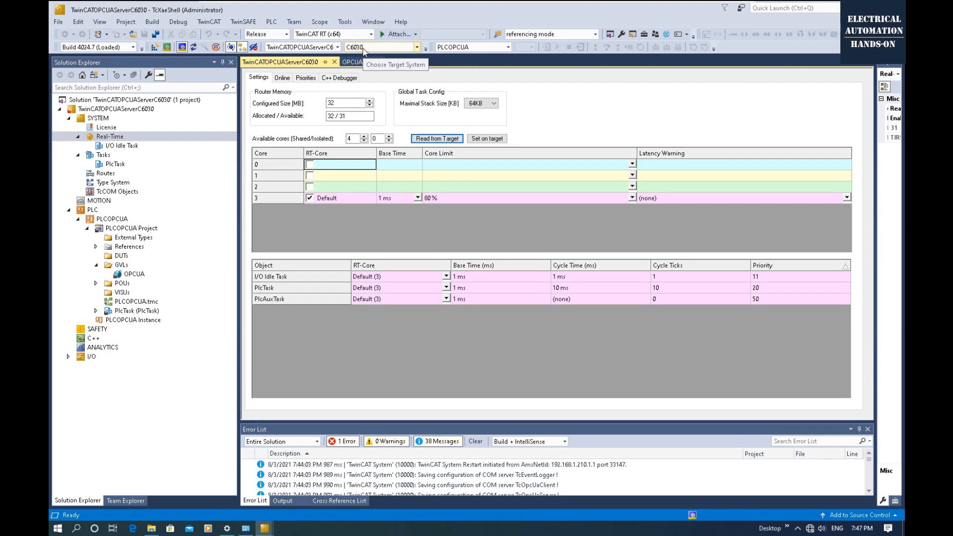
pyautogui.click(324, 165)
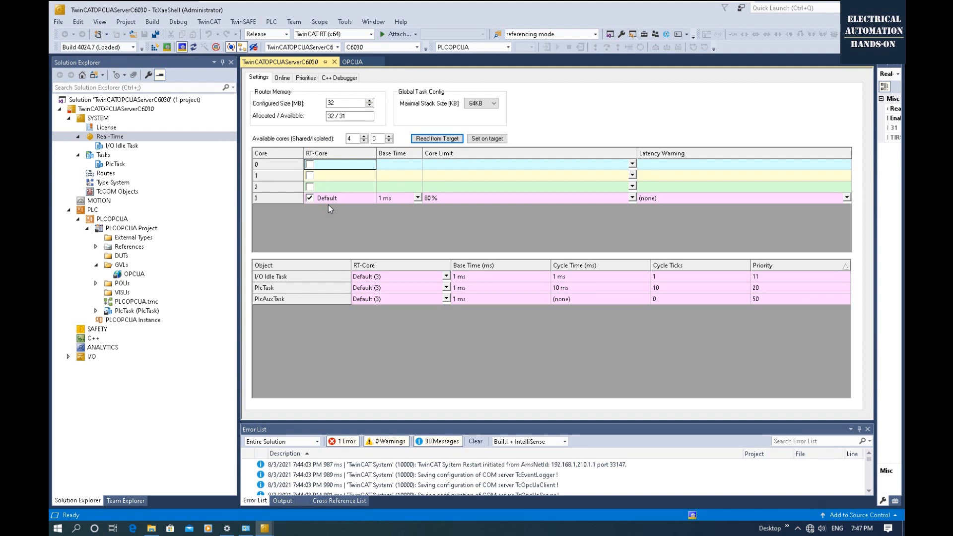
pyautogui.click(303, 207)
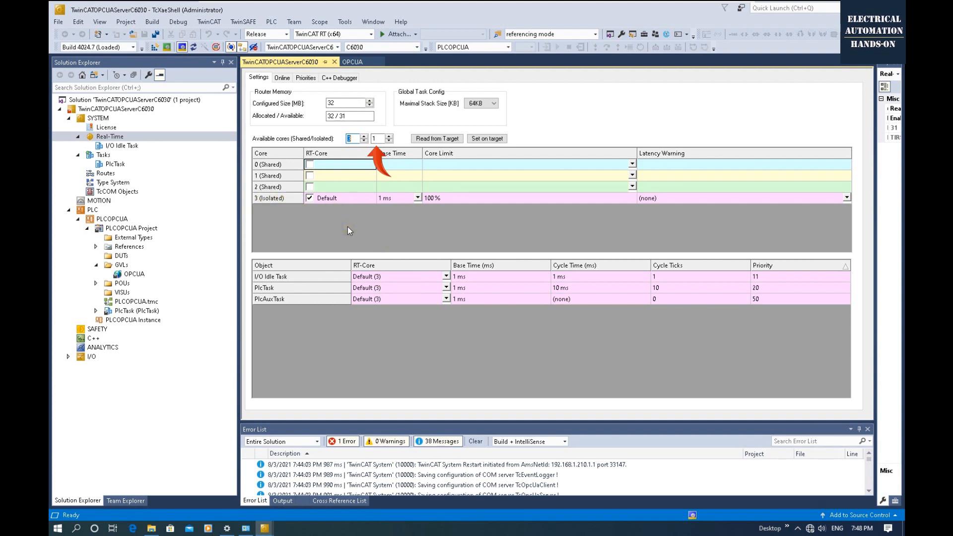
# Step: Set the number of shared cores on the C6030 target to 3 and reboot the target
pyautogui.click(500, 139)
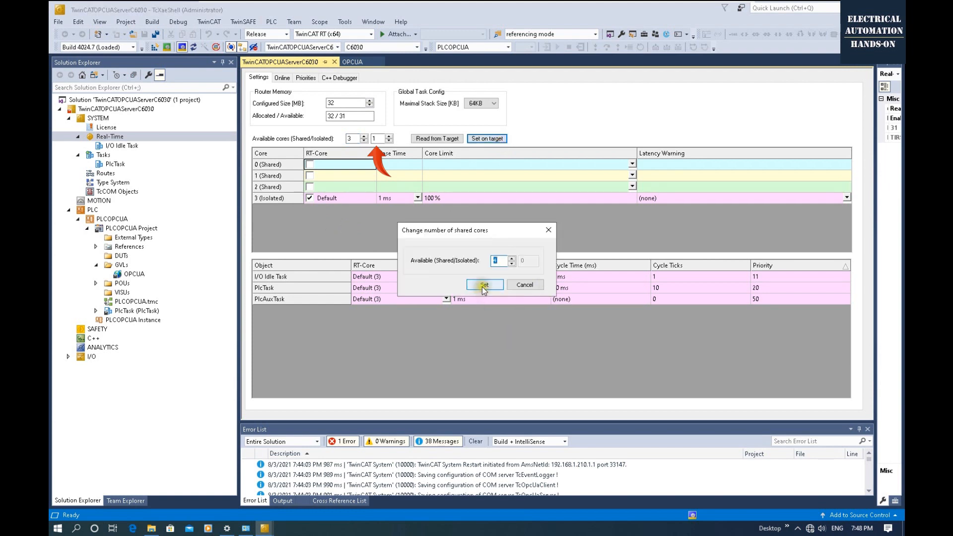
pyautogui.click(512, 263)
pyautogui.click(495, 285)
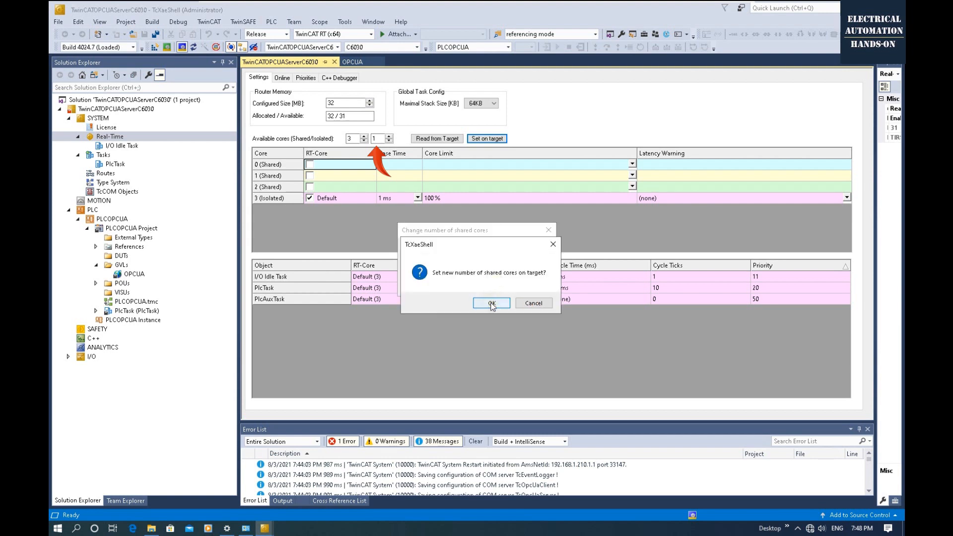
pyautogui.click(491, 303)
pyautogui.click(495, 306)
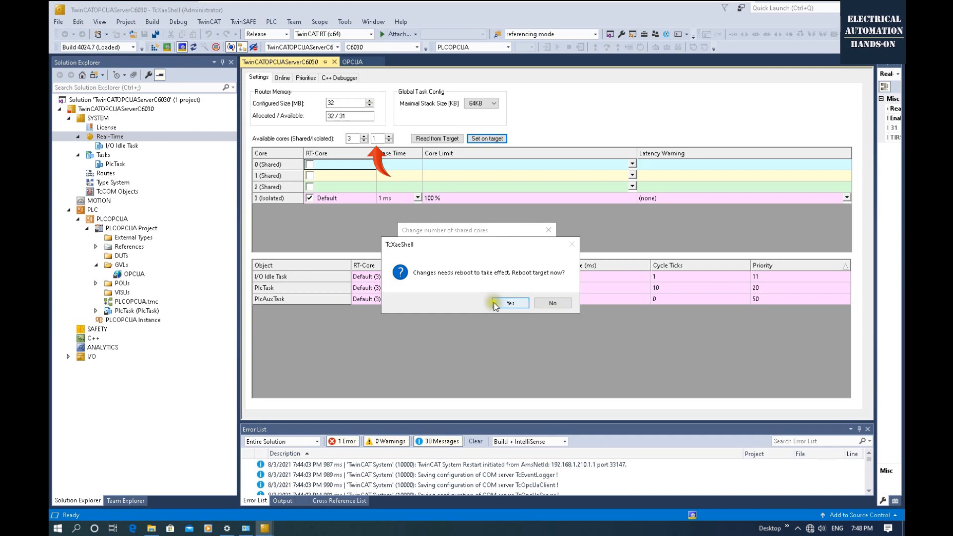
pyautogui.click(546, 344)
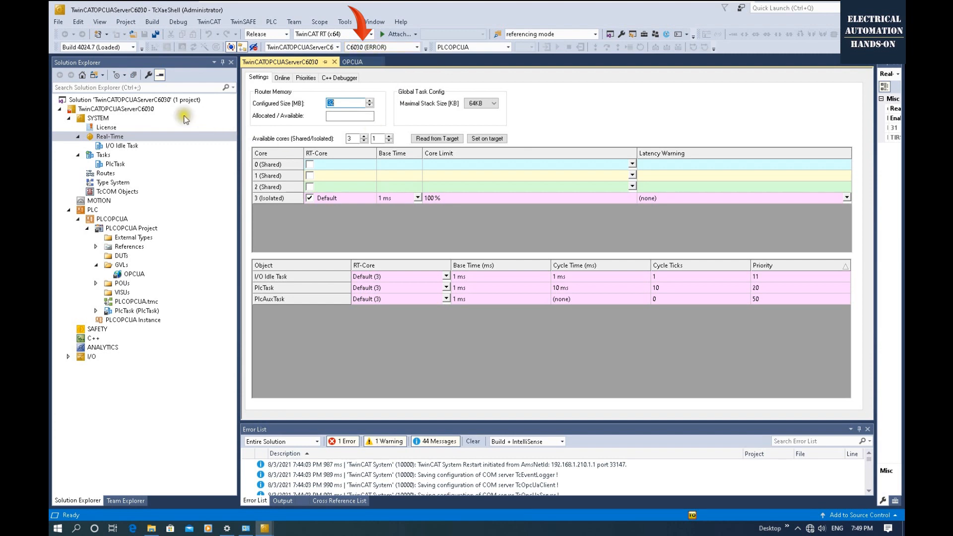
# Step: Activate the configuration on the reconnected C6030 with PLC boot project autostart, and restart TwinCAT in Run Mode
pyautogui.click(162, 100)
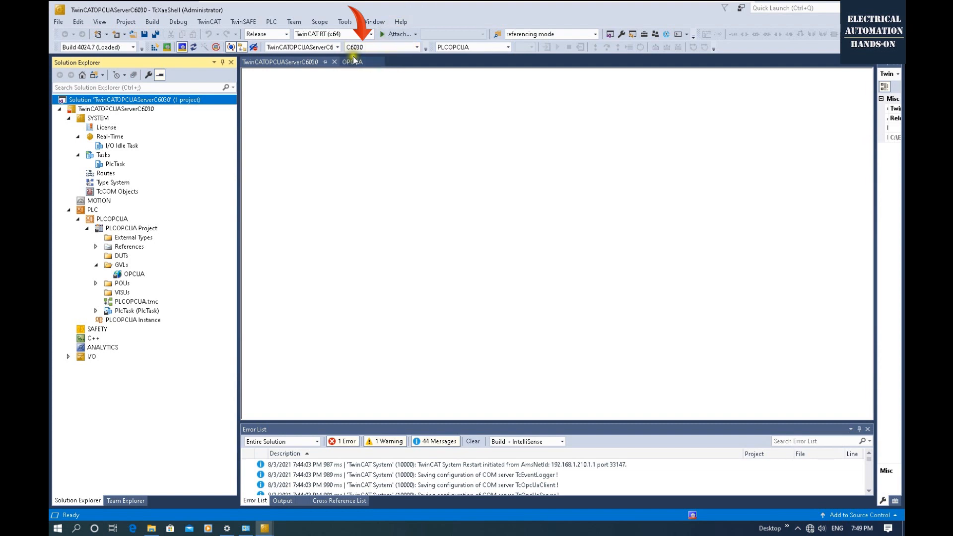
pyautogui.click(286, 67)
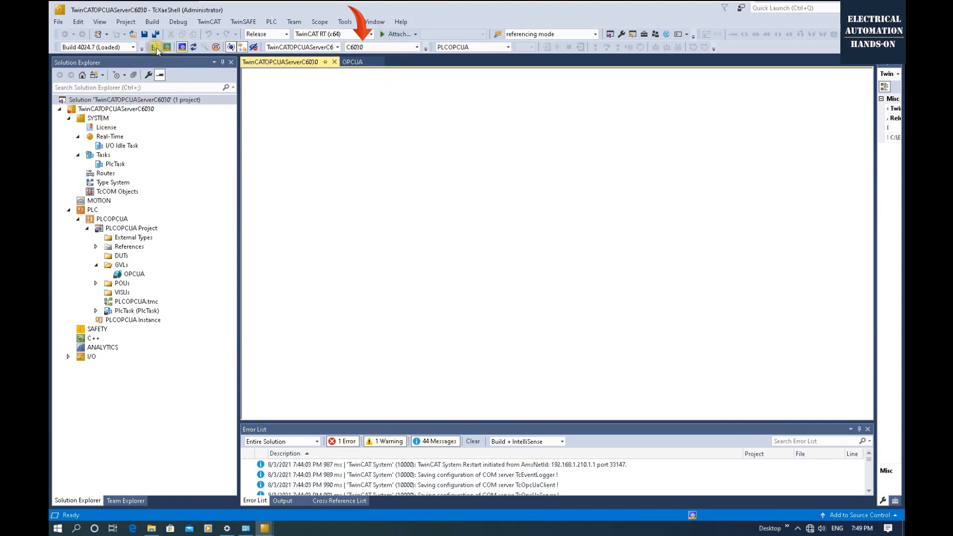
pyautogui.click(140, 100)
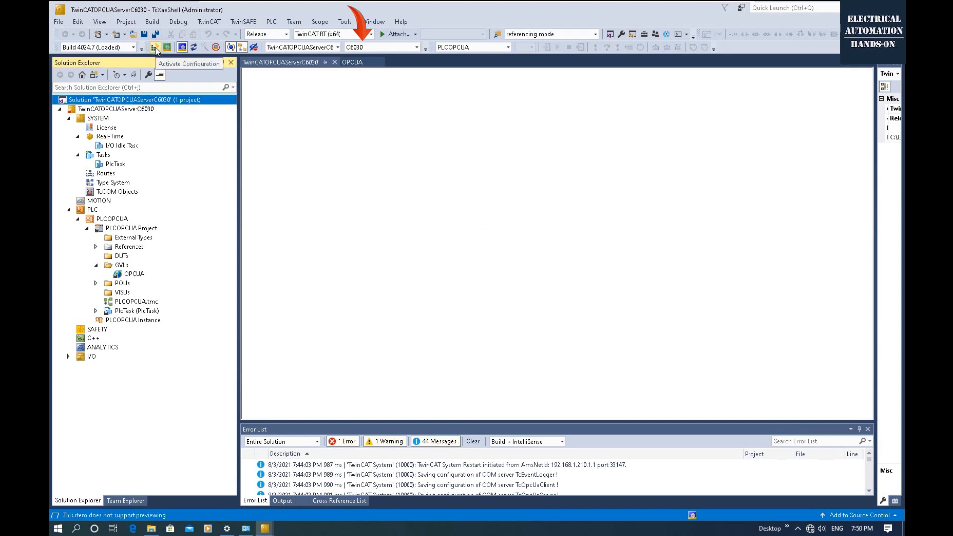
pyautogui.click(155, 47)
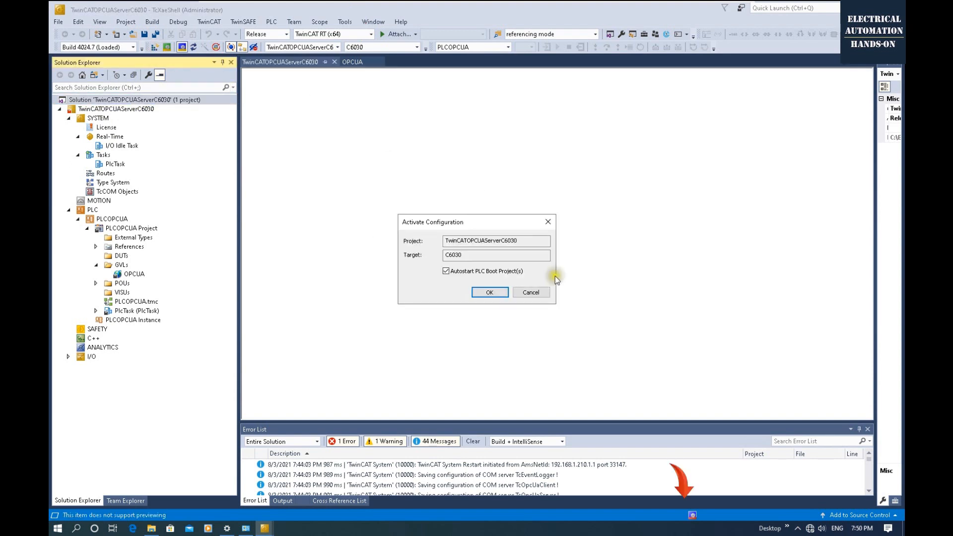
pyautogui.click(495, 295)
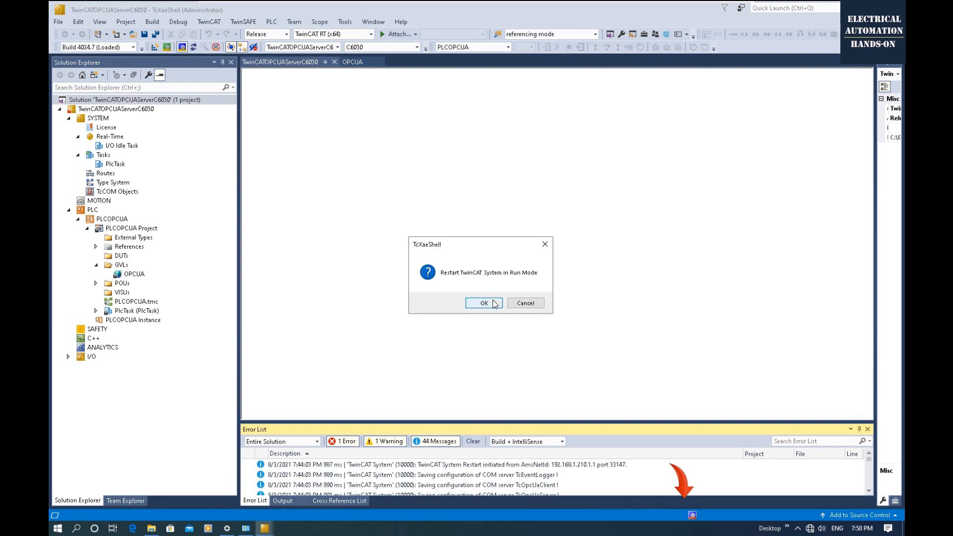
pyautogui.click(484, 303)
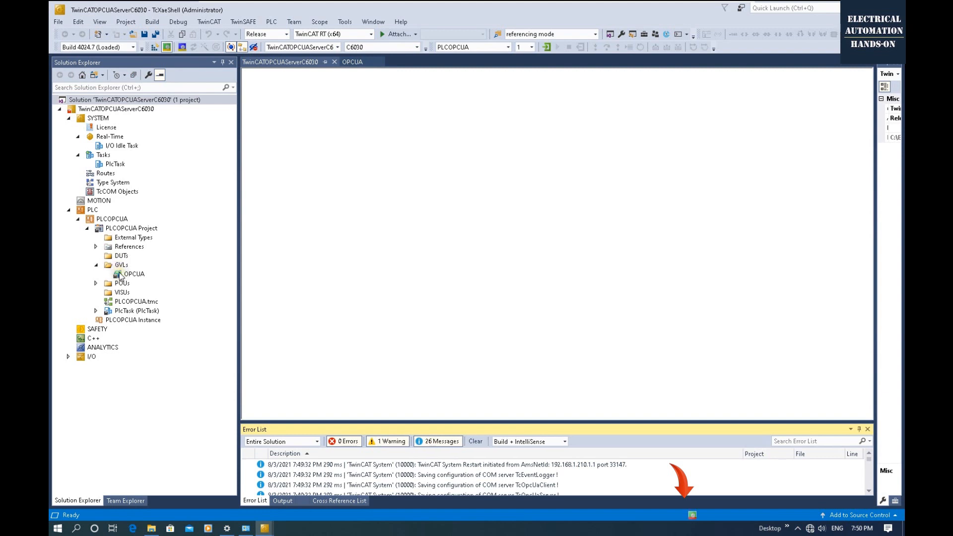
# Step: Open the OPCUA global variable list online and prepare the values TRUE for bBOOL1, 10 for iInt1 and 20 for iInt2
pyautogui.click(120, 221)
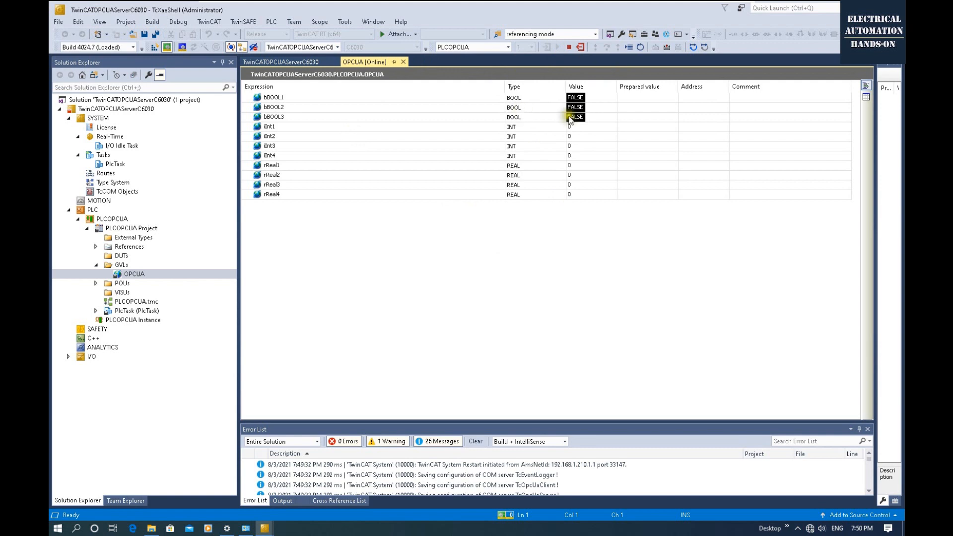
pyautogui.doubleClick(631, 97)
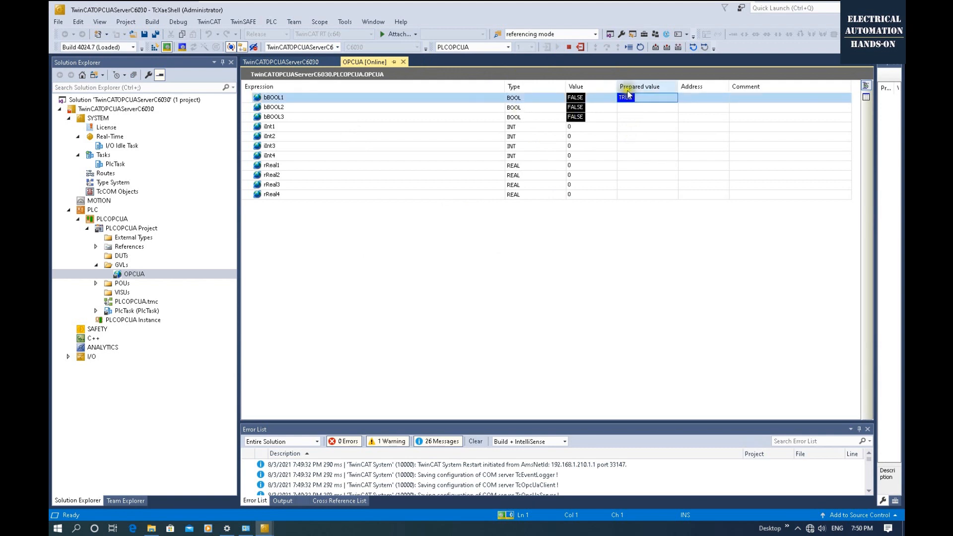
pyautogui.click(631, 128)
pyautogui.click(629, 130)
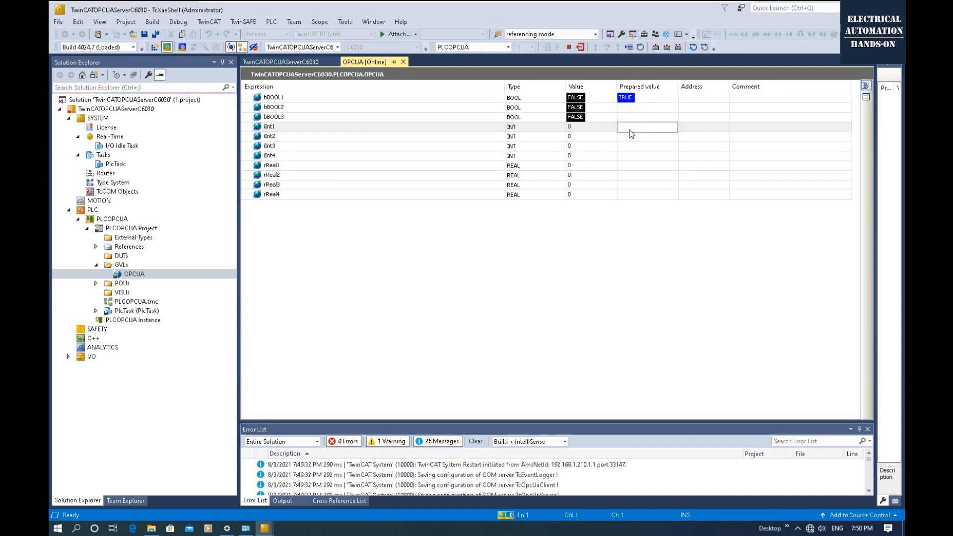
pyautogui.write('10')
pyautogui.doubleClick(663, 138)
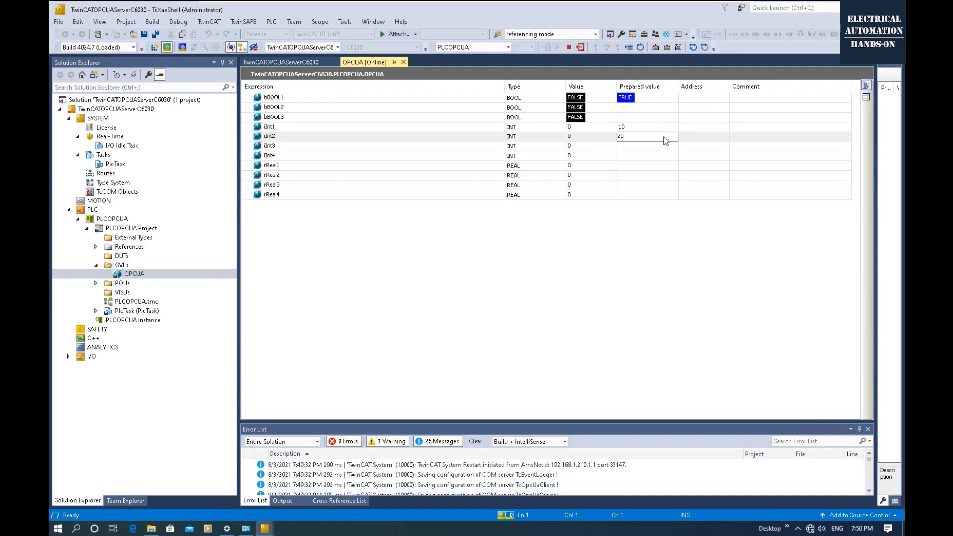
# Step: Prepare the values 30 for iInt3 and 3.1 for rReal1, and write the prepared values to the PLC
pyautogui.click(650, 146)
pyautogui.write('30')
pyautogui.click(623, 169)
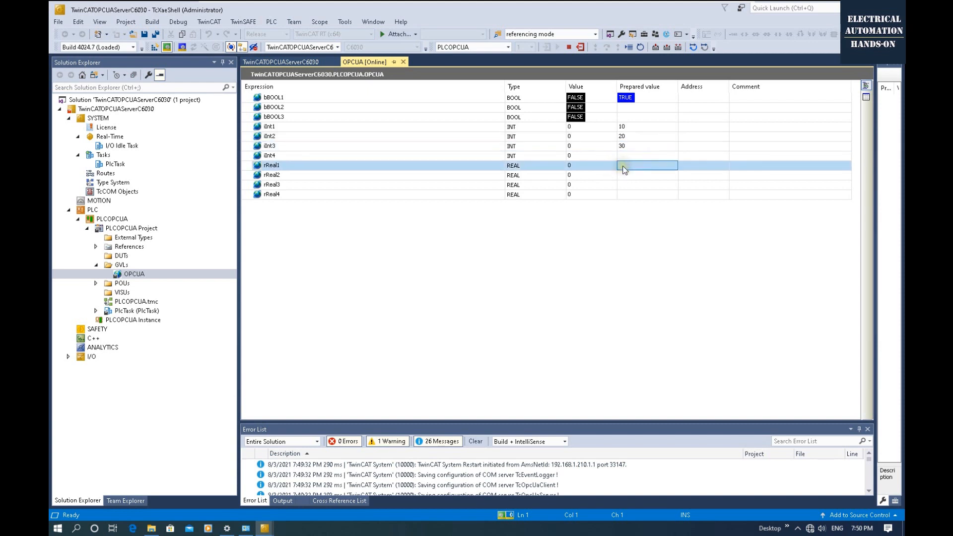
pyautogui.write('3.1')
pyautogui.press('Return')
pyautogui.click(679, 48)
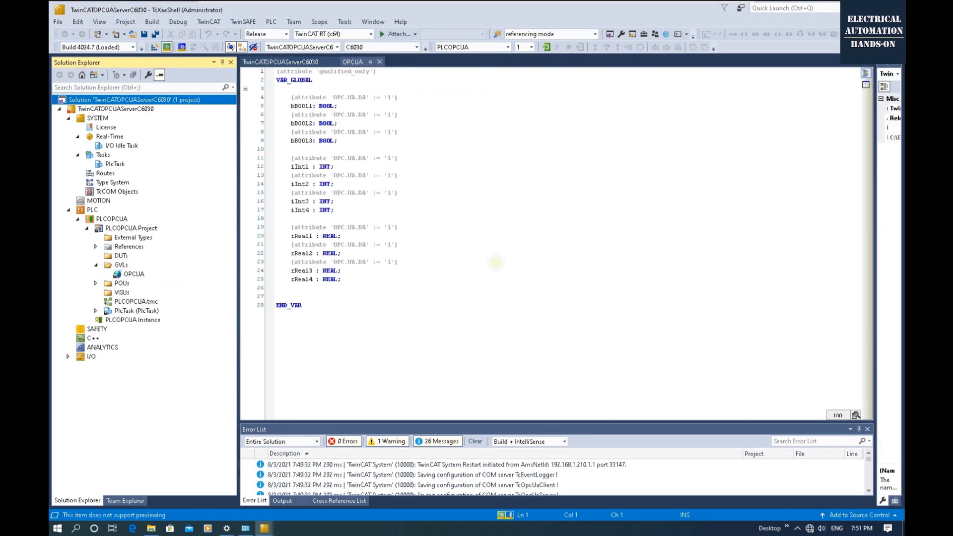
# Step: Log out of the PLC and return to the OPCUA variable declarations
pyautogui.click(486, 294)
pyautogui.click(580, 48)
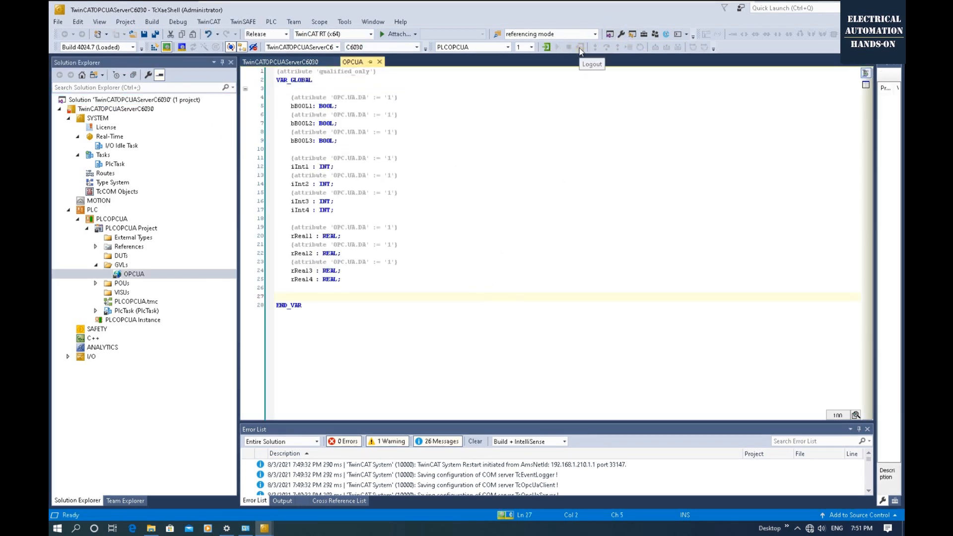
pyautogui.click(505, 262)
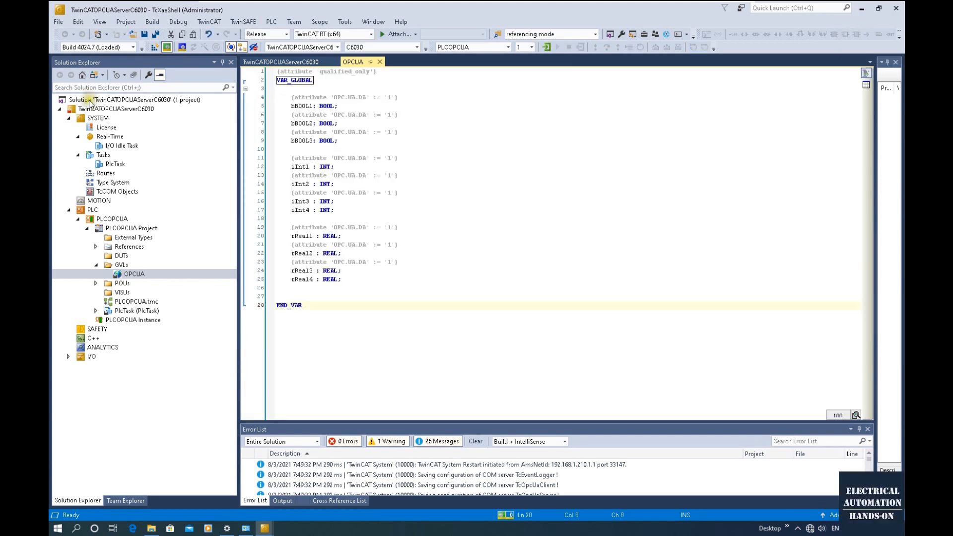
# Step: Create an empty TwinCAT Connectivity project named TwinCAT Connectivity OPCUA and add it to the current solution
pyautogui.click(59, 22)
pyautogui.moveTo(74, 34)
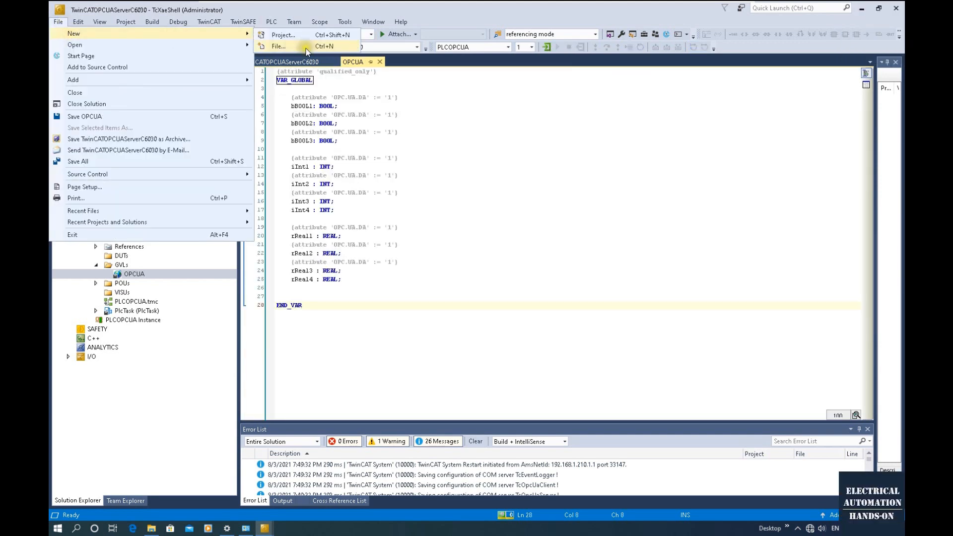
pyautogui.click(313, 37)
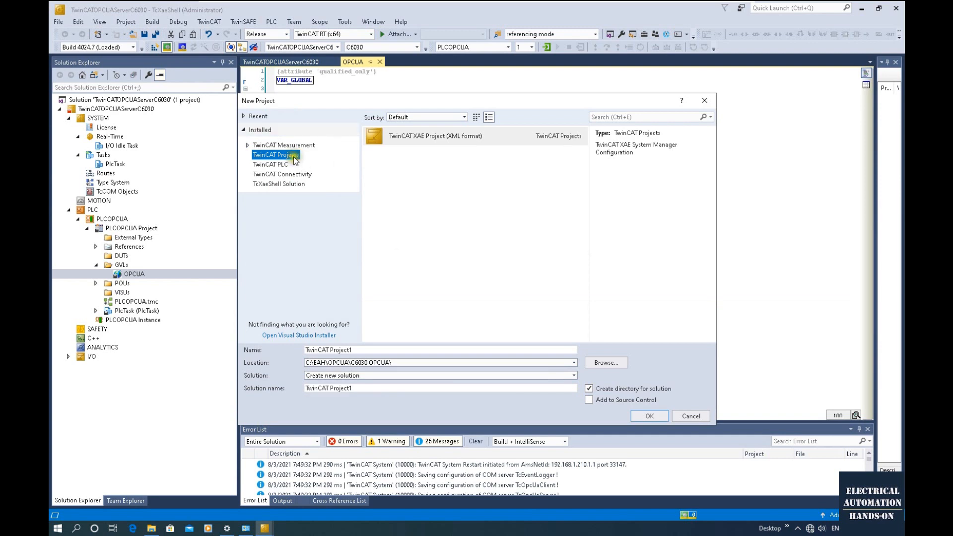
pyautogui.click(270, 174)
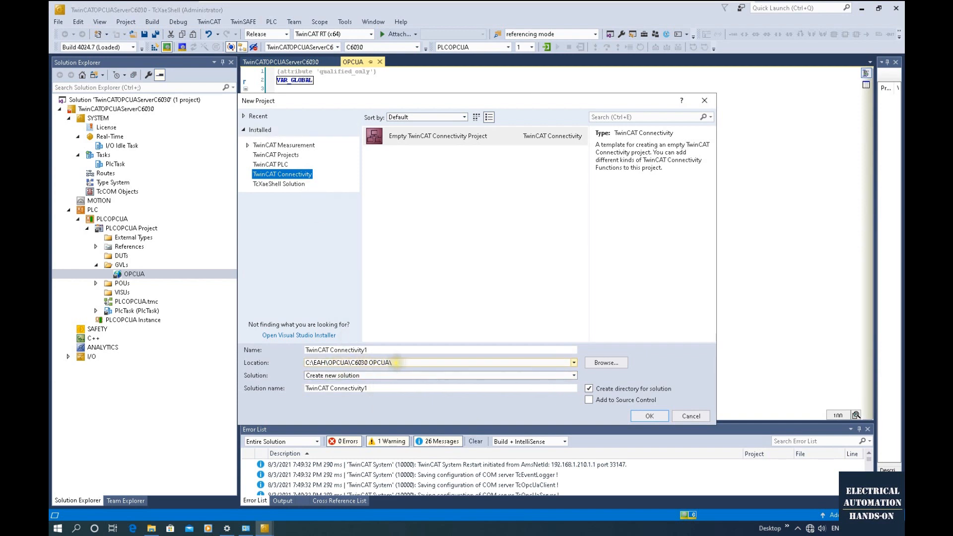
pyautogui.click(343, 349)
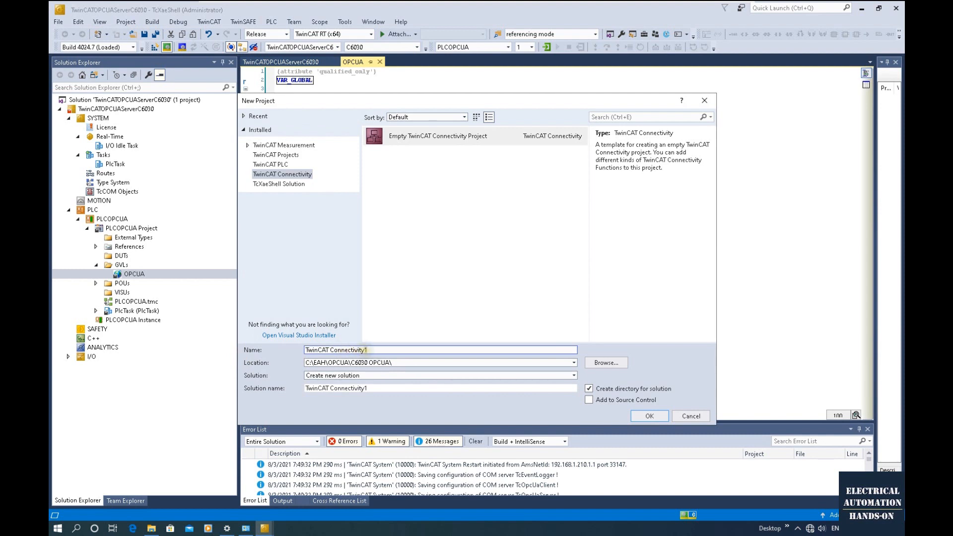
pyautogui.write('OPCUA')
pyautogui.click(324, 378)
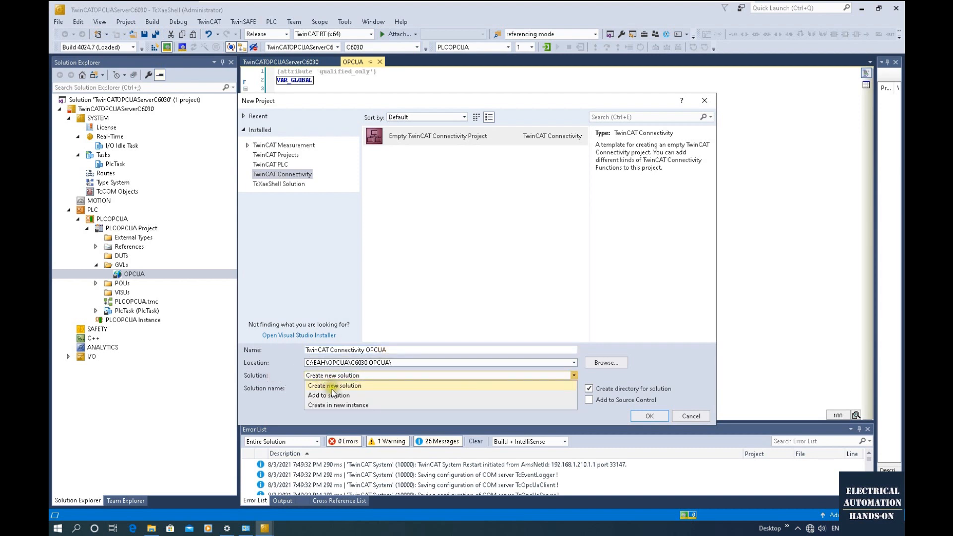
pyautogui.click(355, 396)
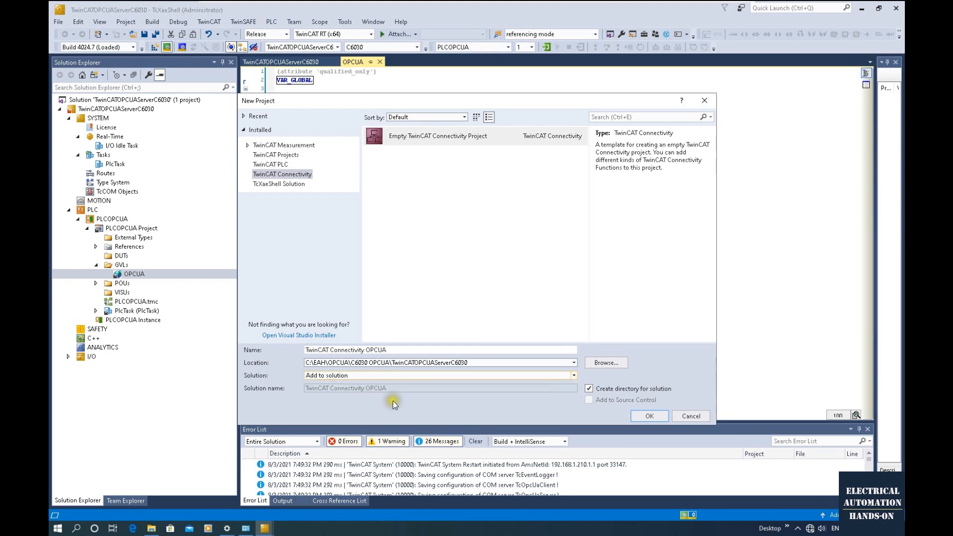
pyautogui.click(494, 134)
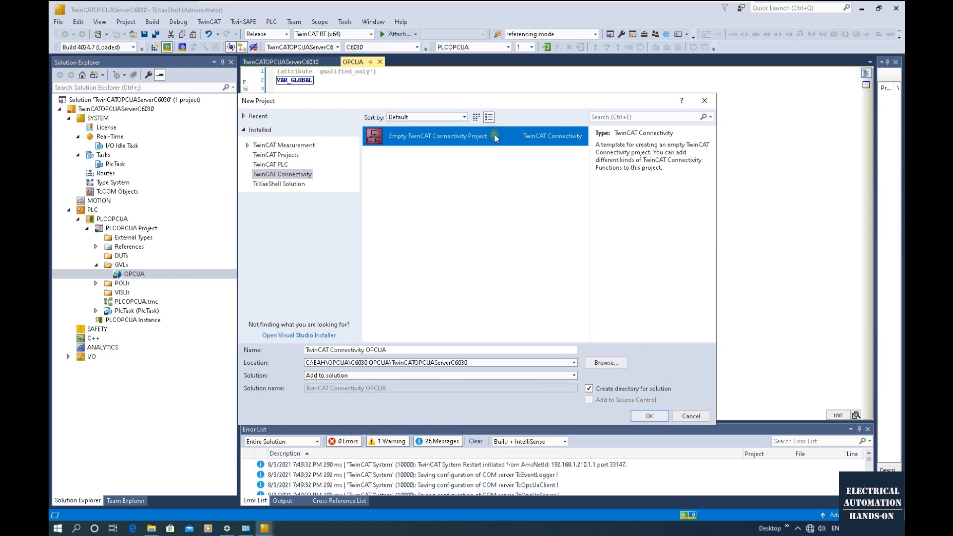
pyautogui.click(657, 416)
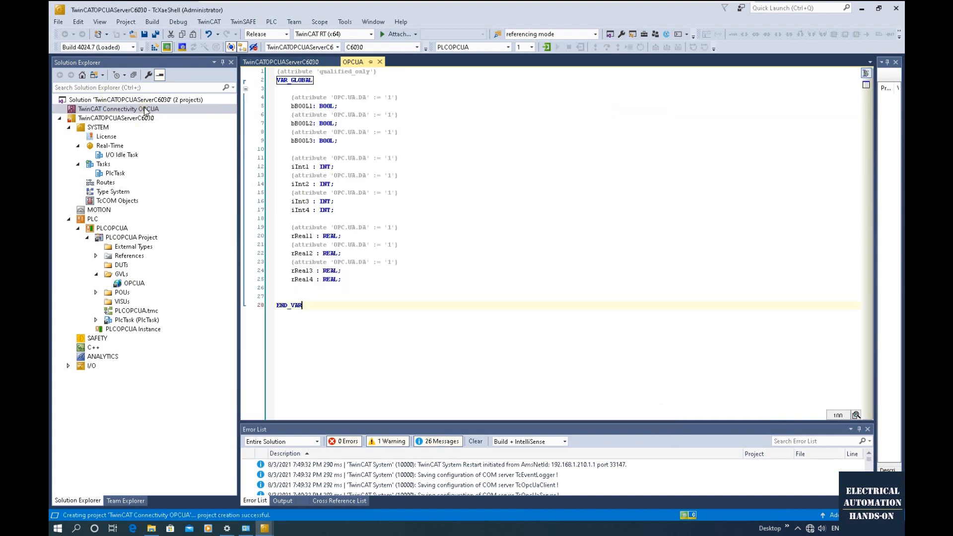
# Step: Add a TwinCAT OPC-UA Server Project named TwinCAT OPC-UA Server Project C6030 to the connectivity project
pyautogui.click(145, 111)
pyautogui.rightClick(139, 108)
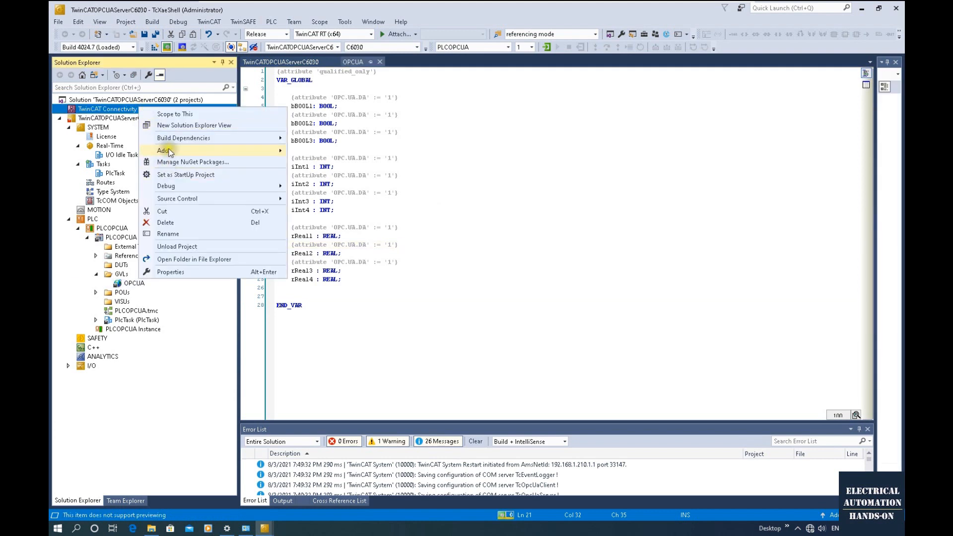
pyautogui.moveTo(169, 150)
pyautogui.click(355, 152)
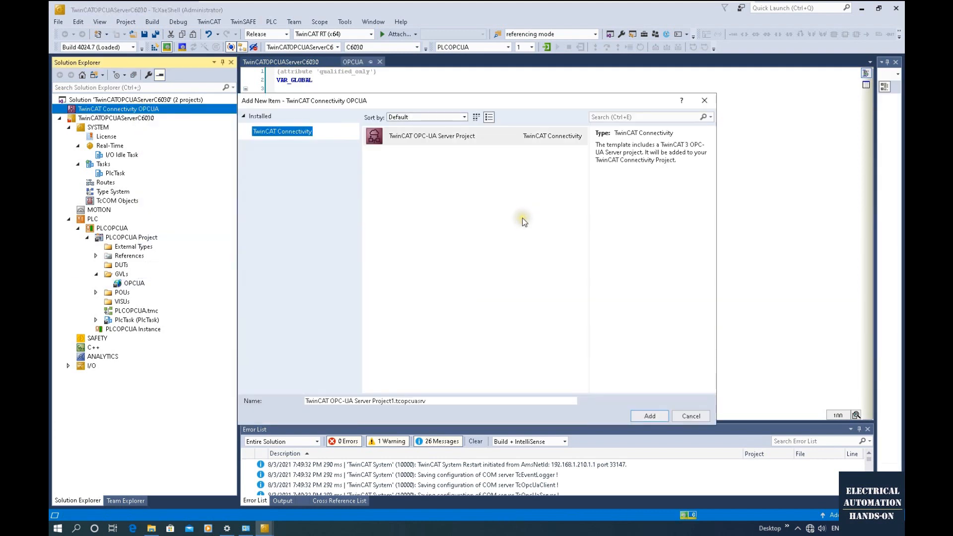
pyautogui.click(405, 140)
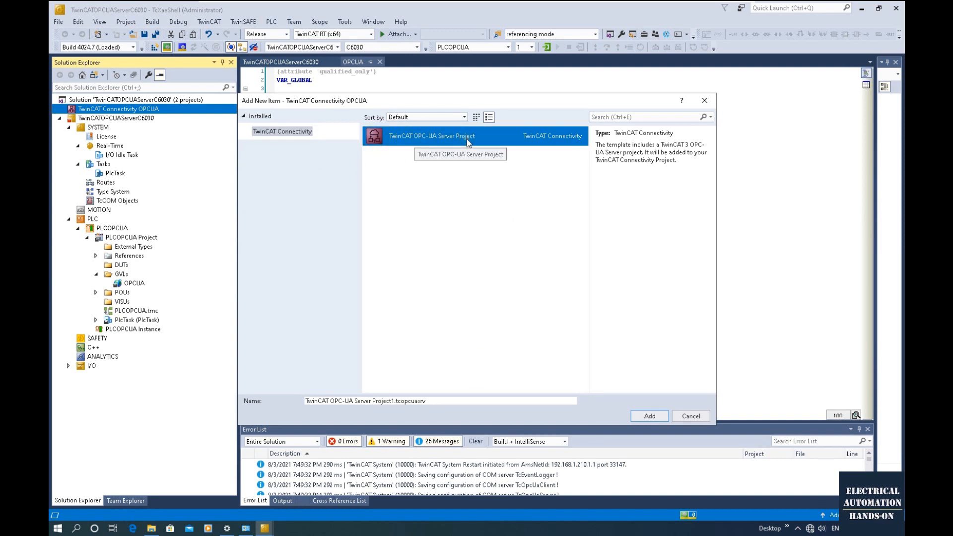
pyautogui.click(328, 351)
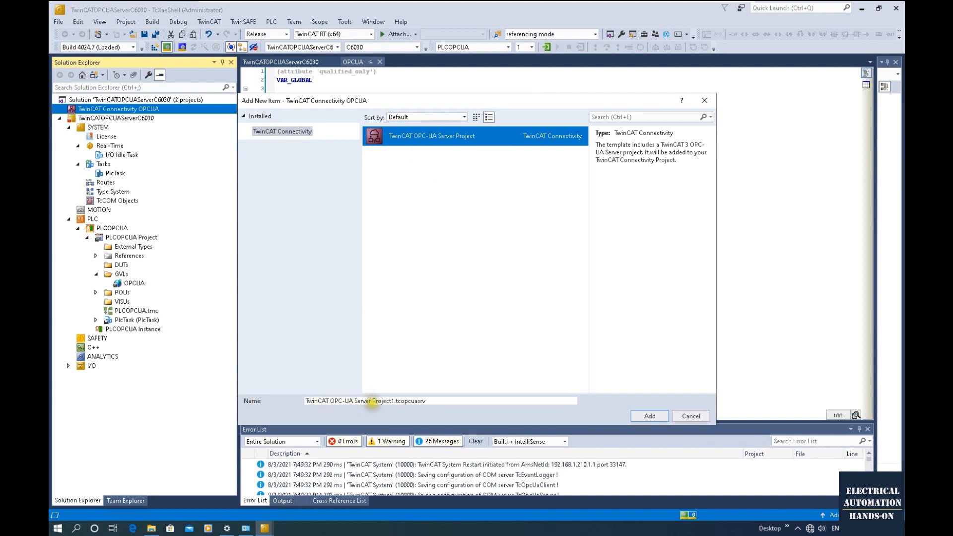
pyautogui.click(394, 400)
pyautogui.press('BackSpace')
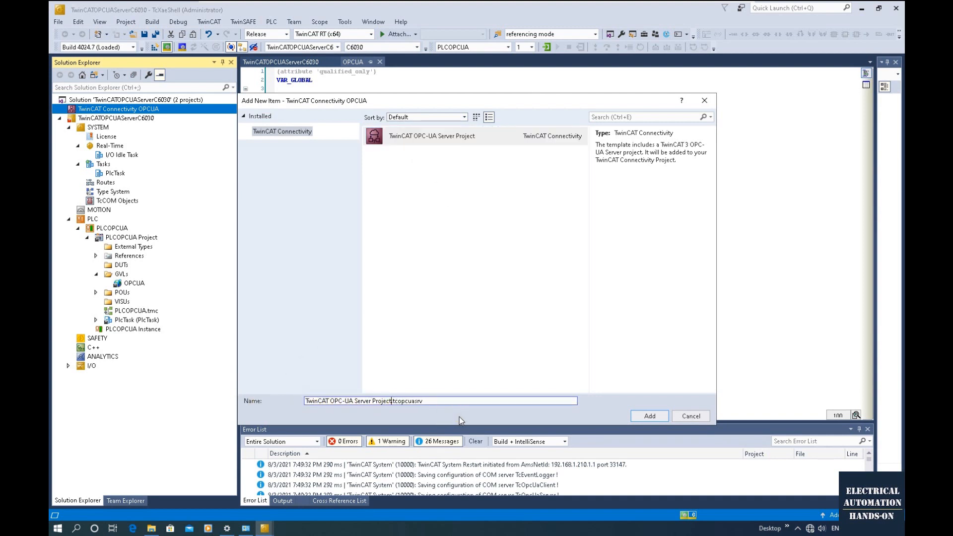
pyautogui.click(650, 420)
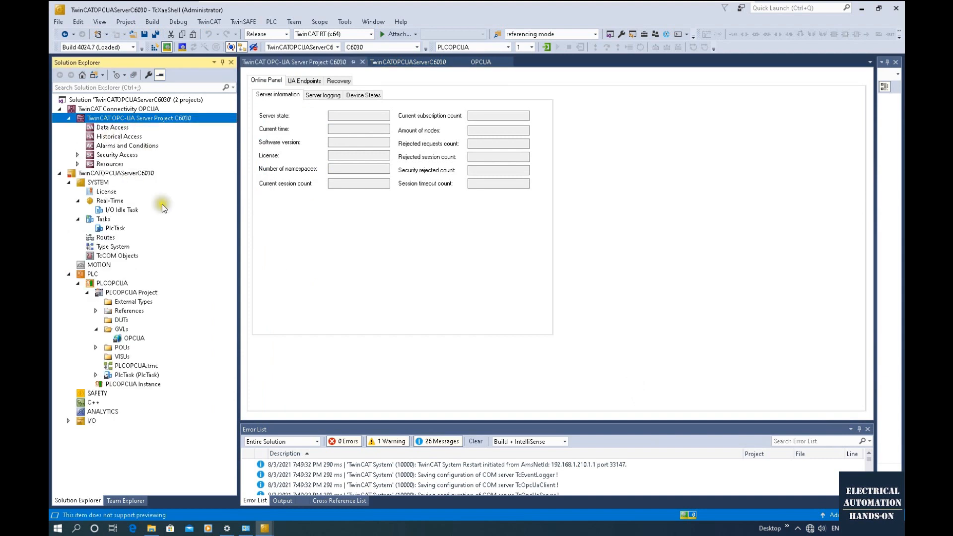
pyautogui.click(362, 264)
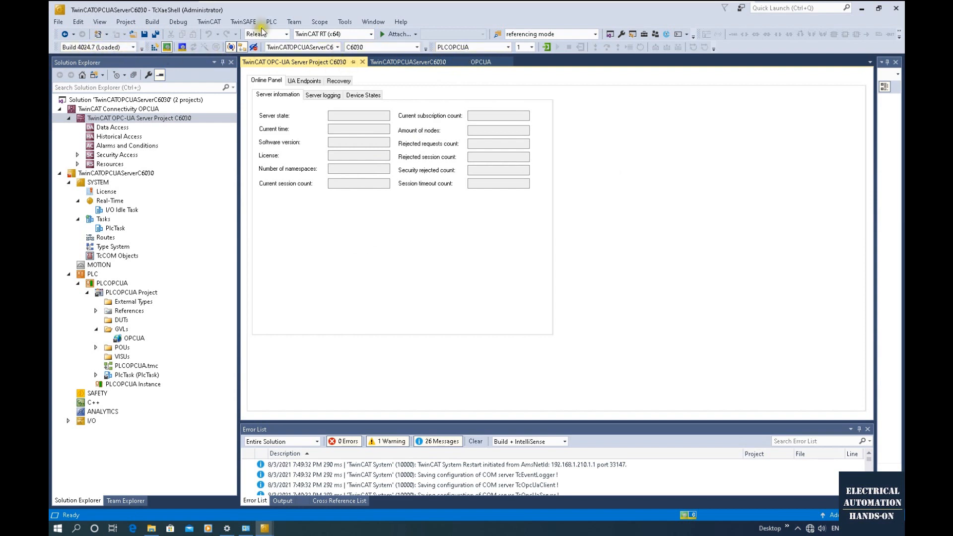
# Step: Enable the TwinCAT OPC UA Configurator toolbar and place it in its own row below the existing toolbars
pyautogui.click(344, 23)
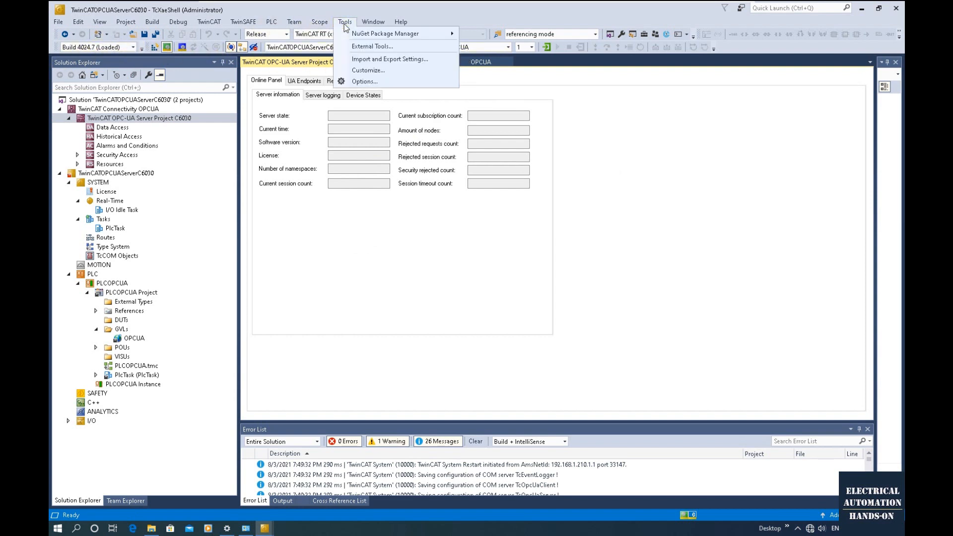
pyautogui.click(368, 70)
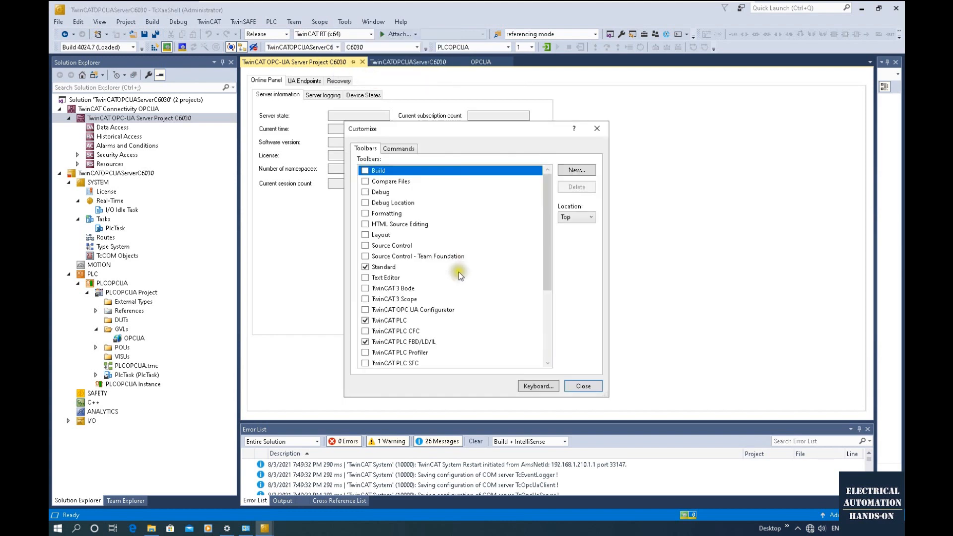
pyautogui.scroll(-1, 377, 297)
pyautogui.click(365, 285)
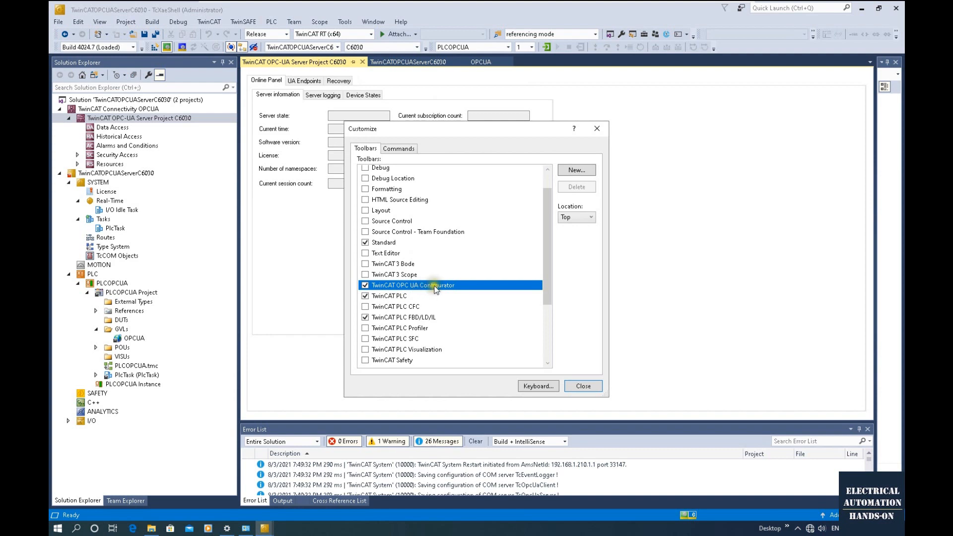
pyautogui.click(583, 386)
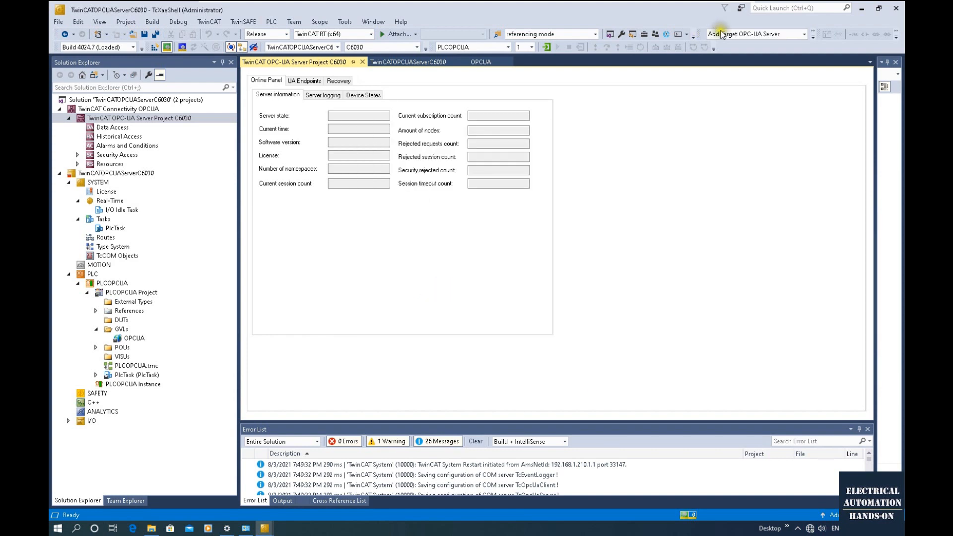
pyautogui.moveTo(701, 34); pyautogui.dragTo(306, 57)
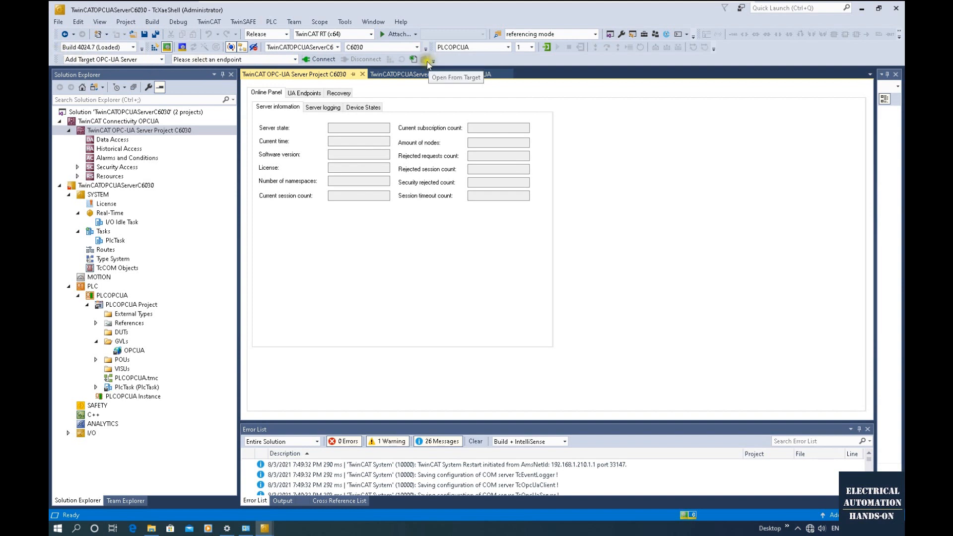
# Step: Start adding a target OPC-UA server and enter the server URL opc.tcp://192.168.1.10:4840
pyautogui.click(161, 59)
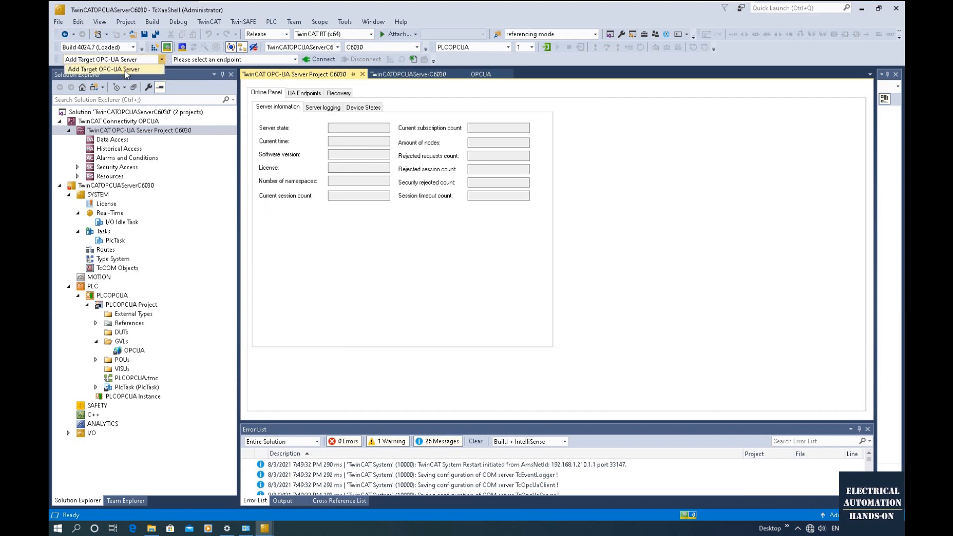
pyautogui.click(125, 71)
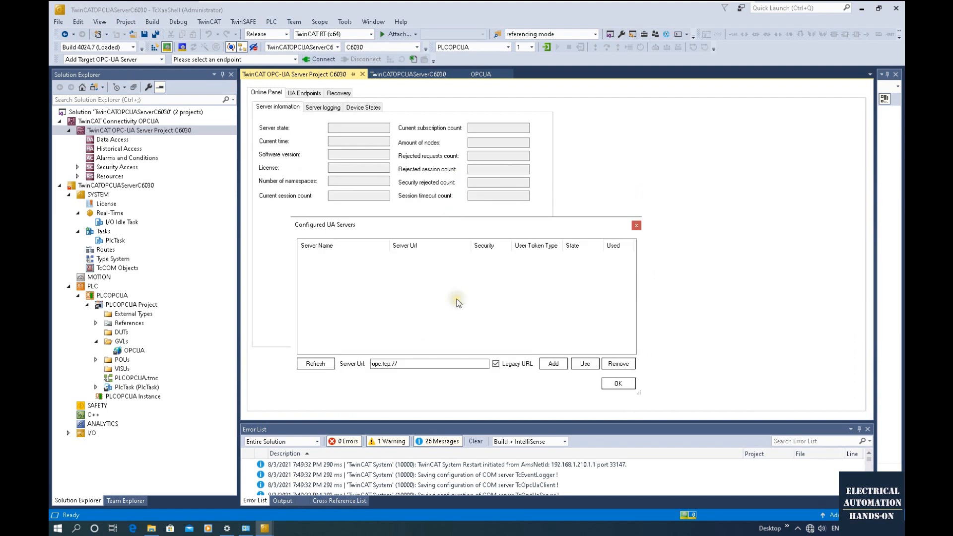
pyautogui.click(396, 364)
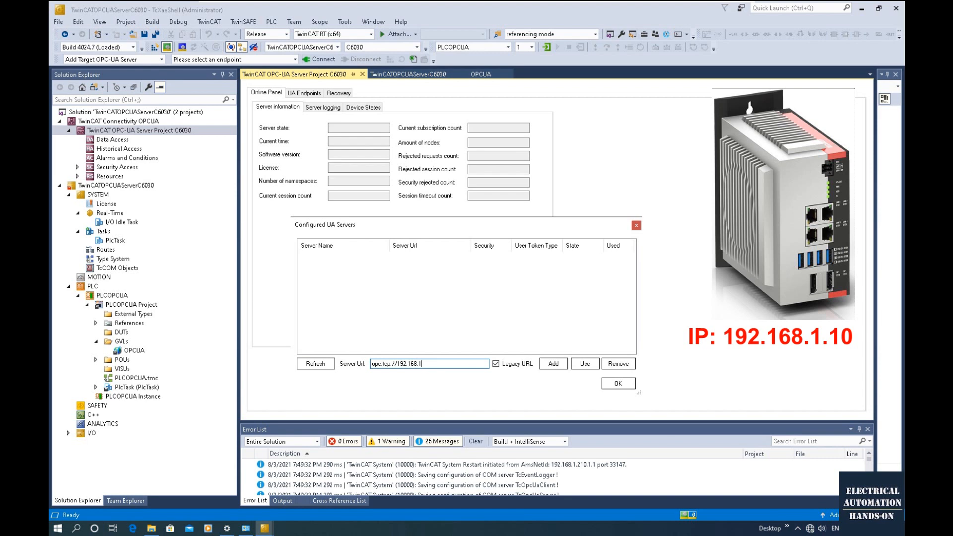
pyautogui.write('0')
pyautogui.moveTo(430, 364); pyautogui.dragTo(393, 363)
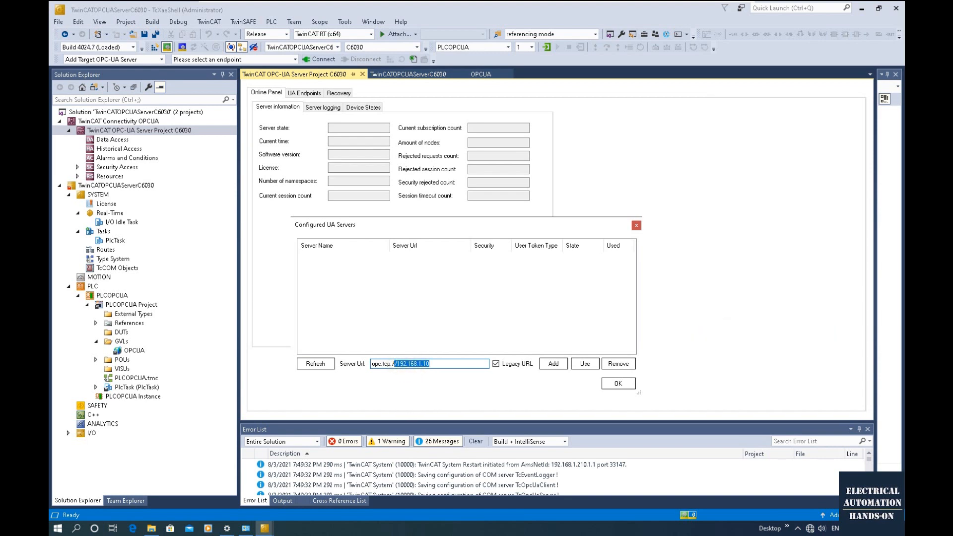
pyautogui.click(431, 364)
pyautogui.press('BackSpace')
pyautogui.press('BackSpace')
pyautogui.press('BackSpace')
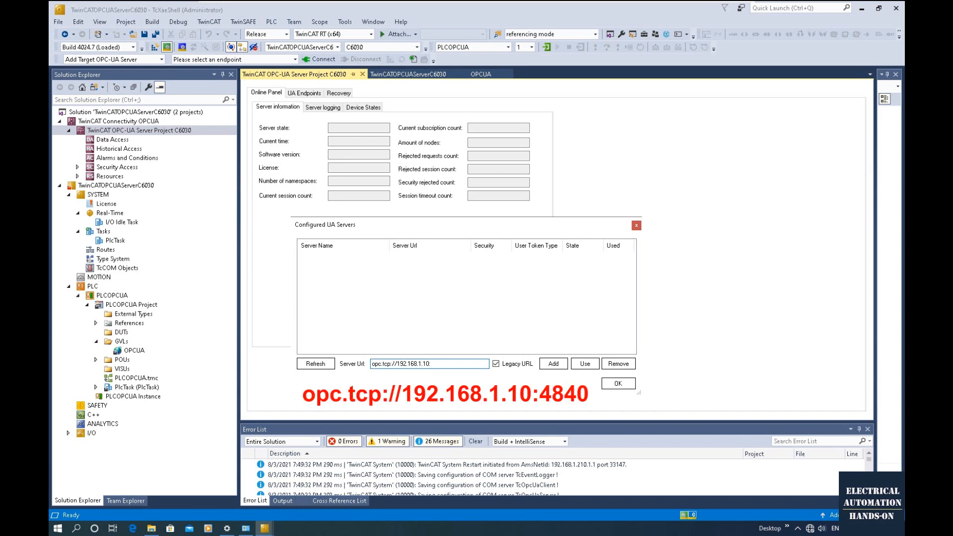
pyautogui.write(':4840')
pyautogui.moveTo(466, 363); pyautogui.dragTo(365, 365)
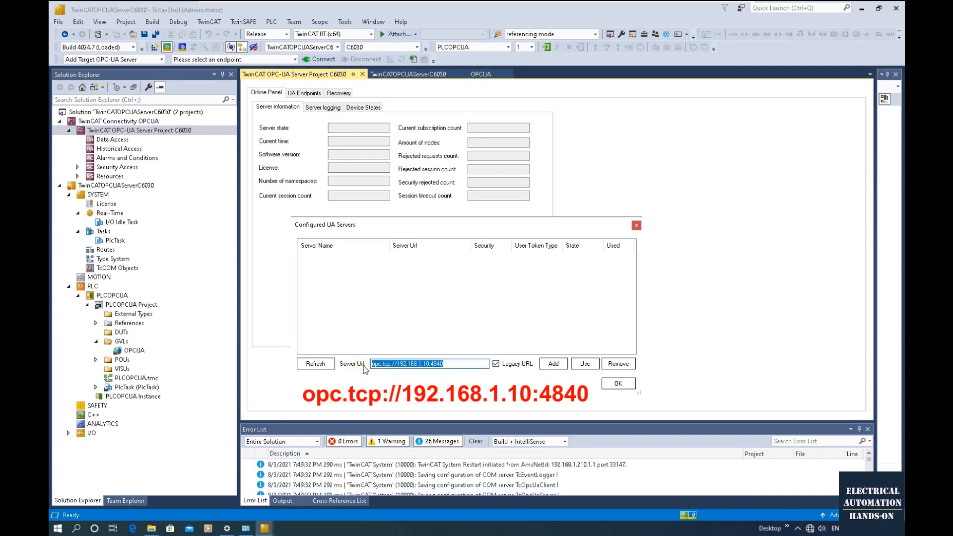
pyautogui.click(456, 363)
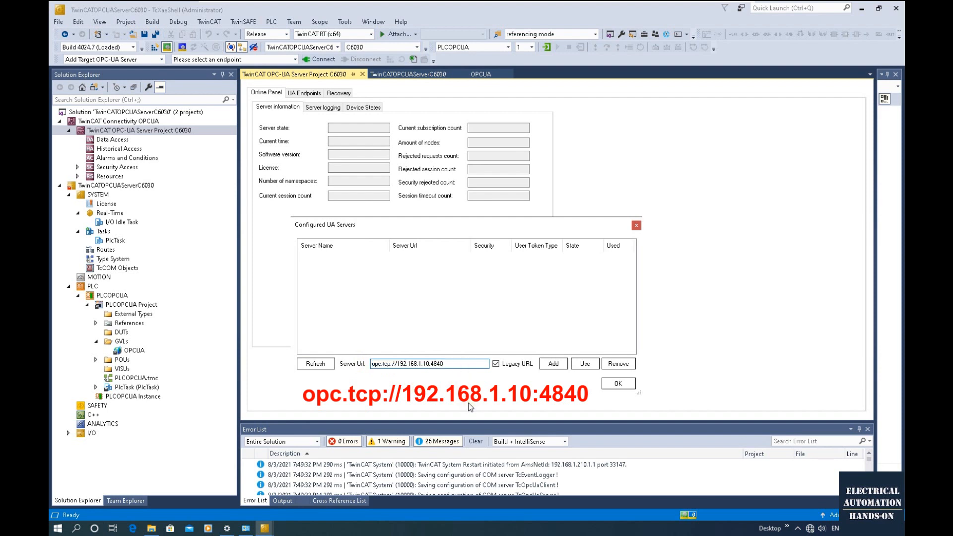
# Step: Try to add the server at the entered URL and trust its certificate
pyautogui.click(573, 366)
pyautogui.click(556, 365)
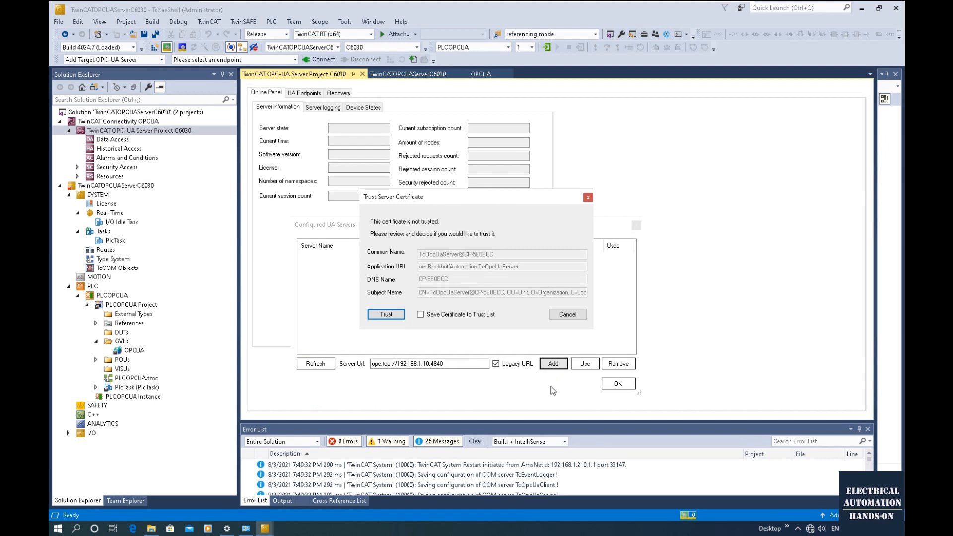
pyautogui.click(438, 315)
pyautogui.click(419, 315)
pyautogui.click(396, 316)
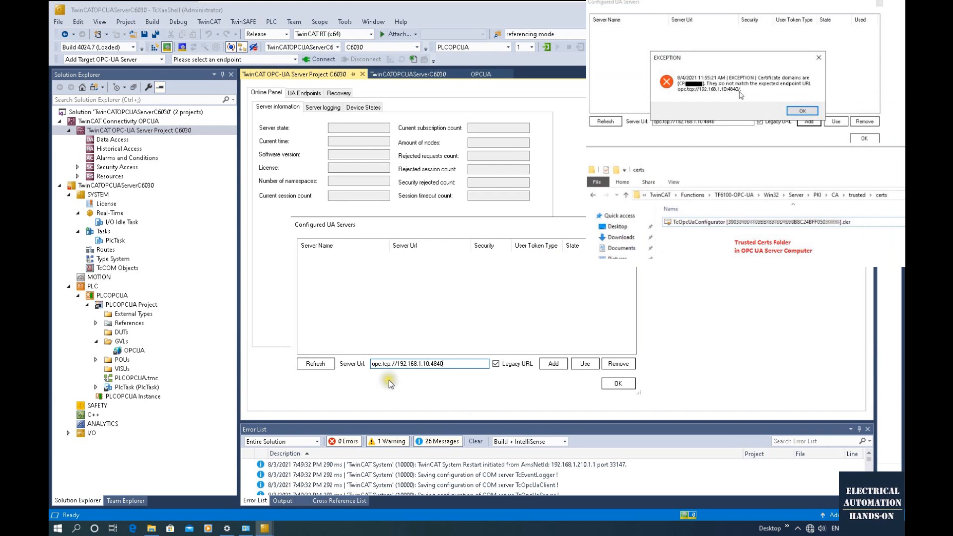
# Step: Add the server again, save its certificate to the trust list and trust it
pyautogui.click(555, 366)
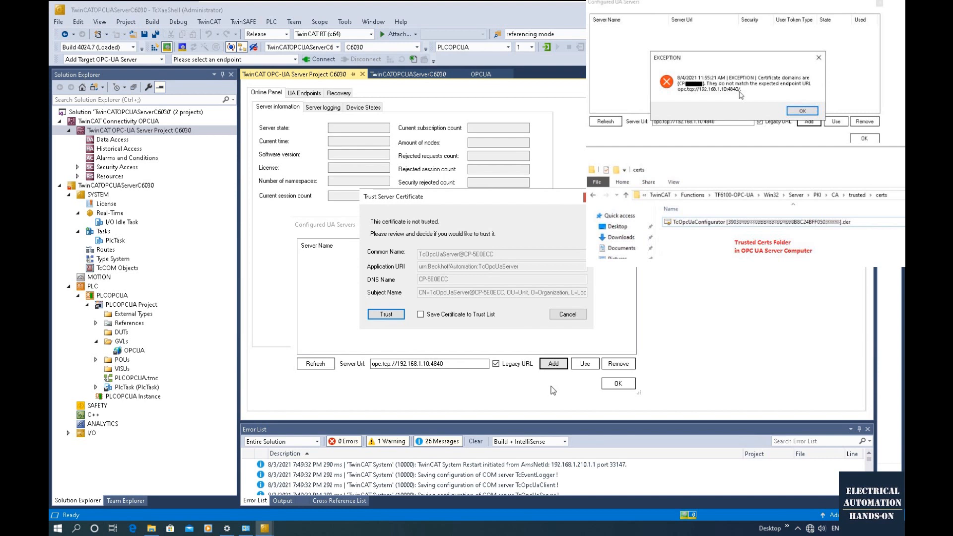
pyautogui.click(419, 314)
pyautogui.click(395, 317)
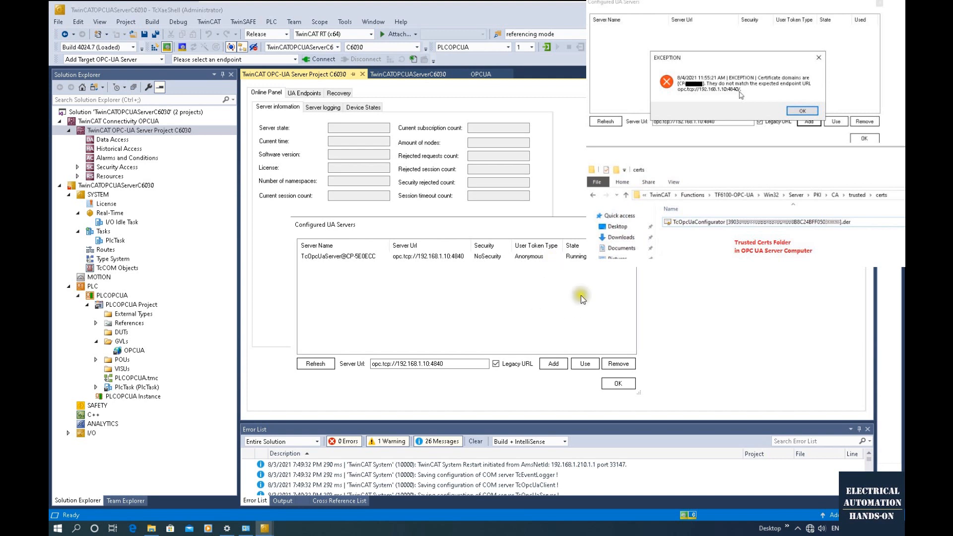
# Step: Mark the added OPC UA server as used and confirm the configured servers list
pyautogui.click(580, 257)
pyautogui.click(585, 363)
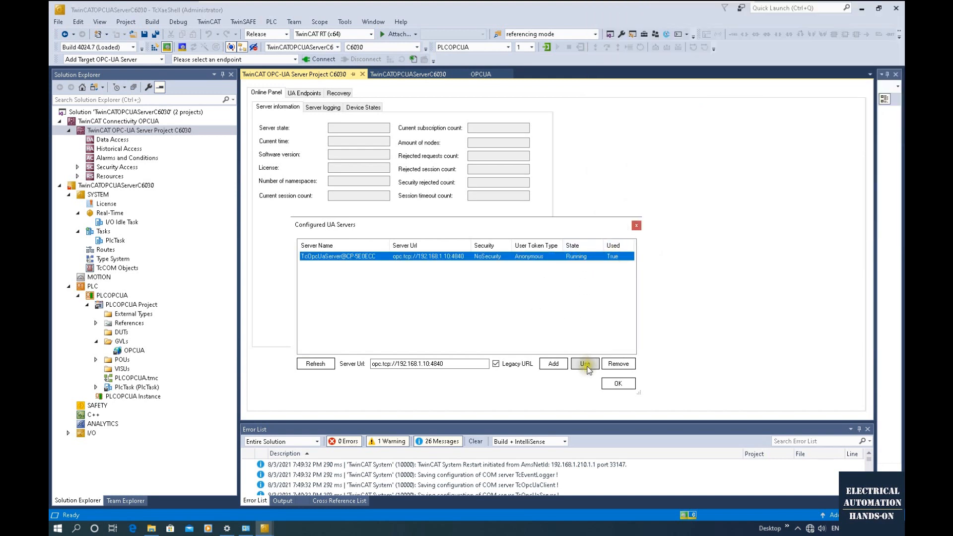
pyautogui.click(613, 257)
pyautogui.click(611, 257)
pyautogui.click(584, 364)
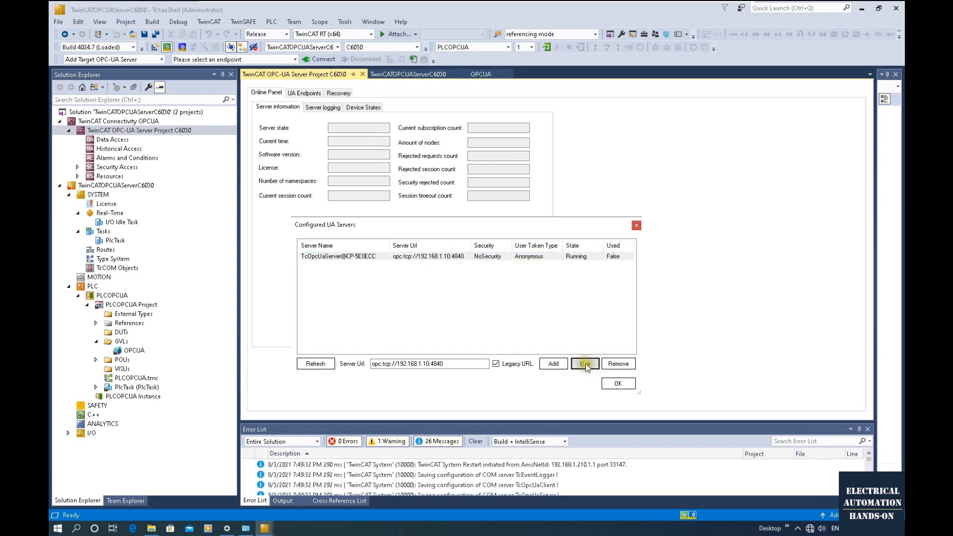
pyautogui.click(623, 258)
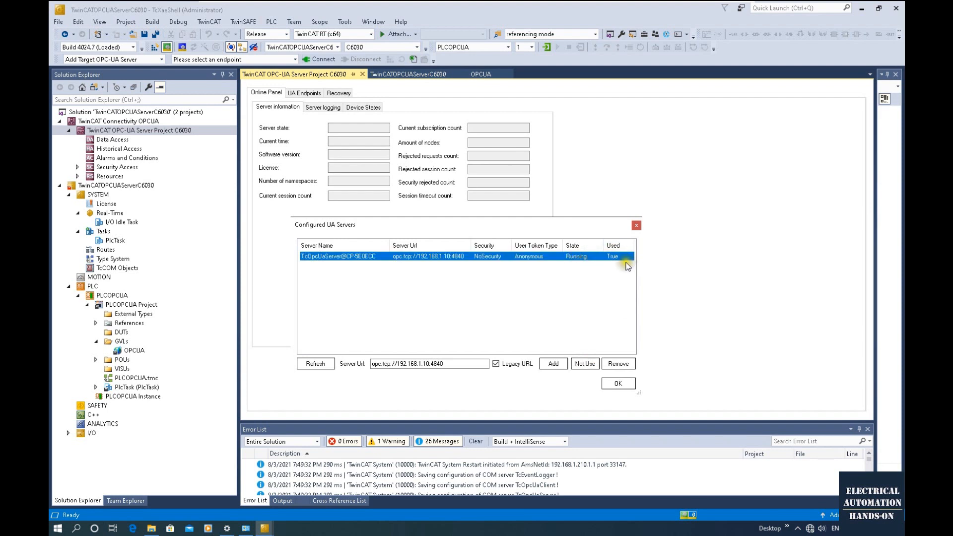
pyautogui.click(631, 388)
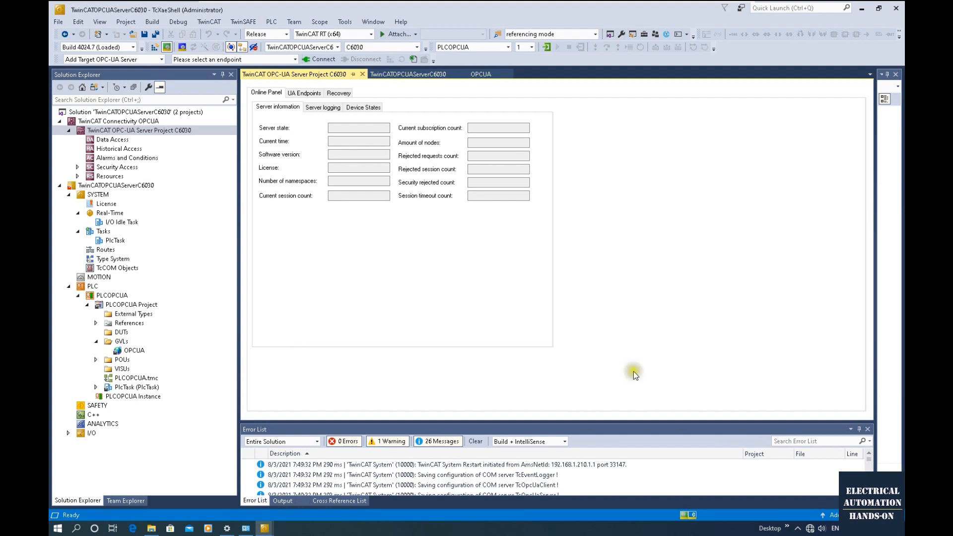
pyautogui.click(161, 59)
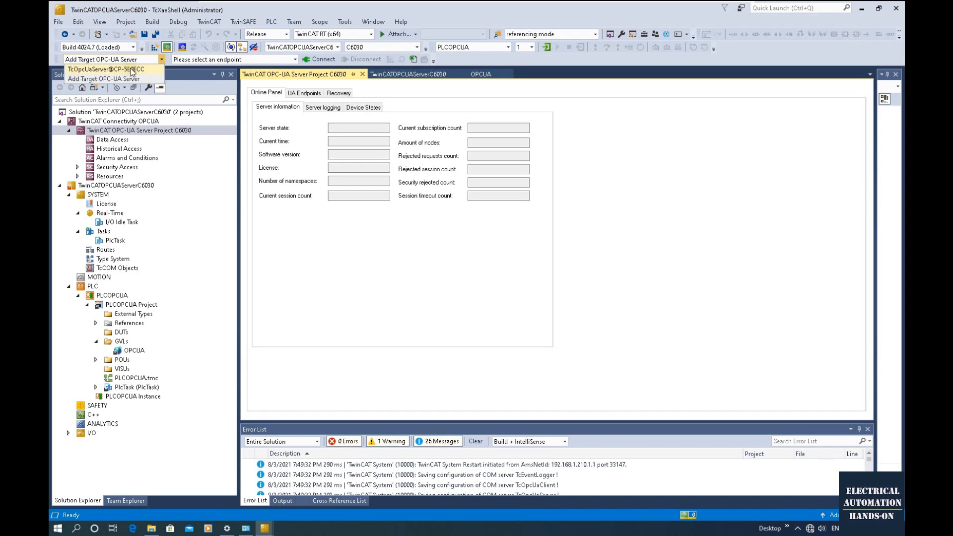
pyautogui.click(471, 278)
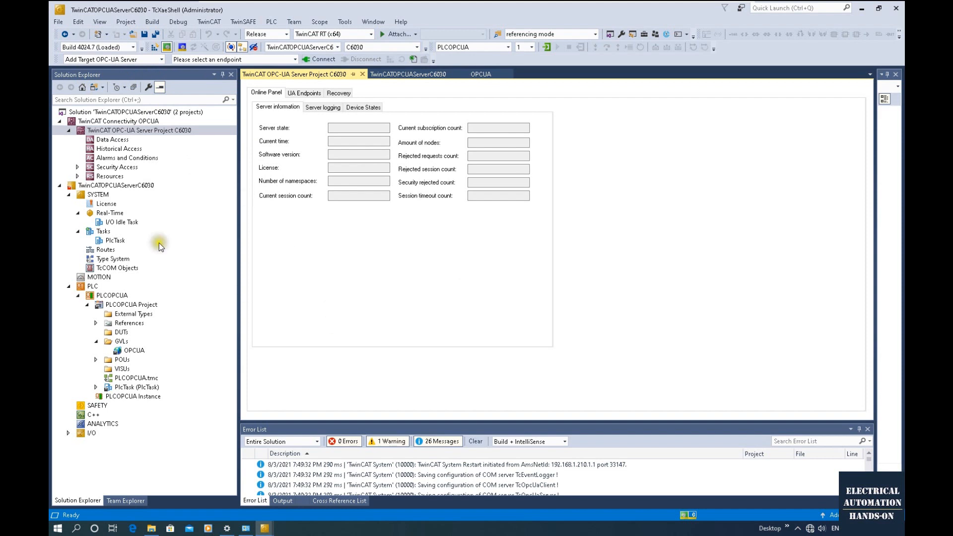
pyautogui.rightClick(113, 141)
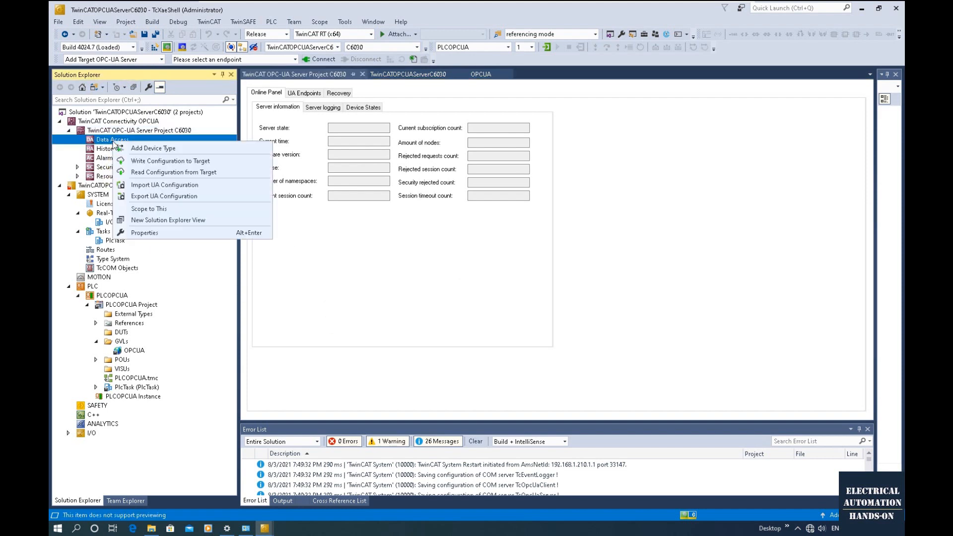
pyautogui.click(153, 148)
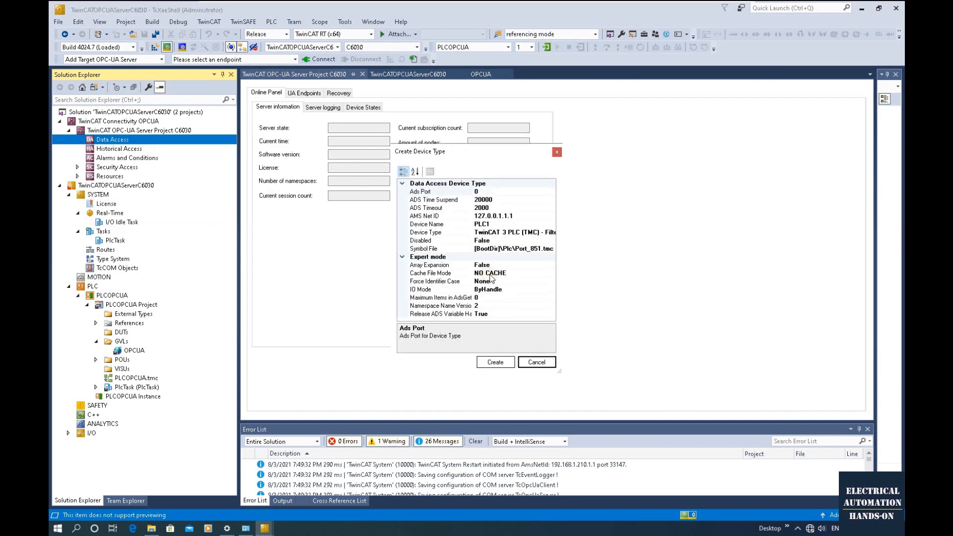
pyautogui.moveTo(510, 152); pyautogui.dragTo(571, 144)
pyautogui.moveTo(620, 362); pyautogui.dragTo(728, 379)
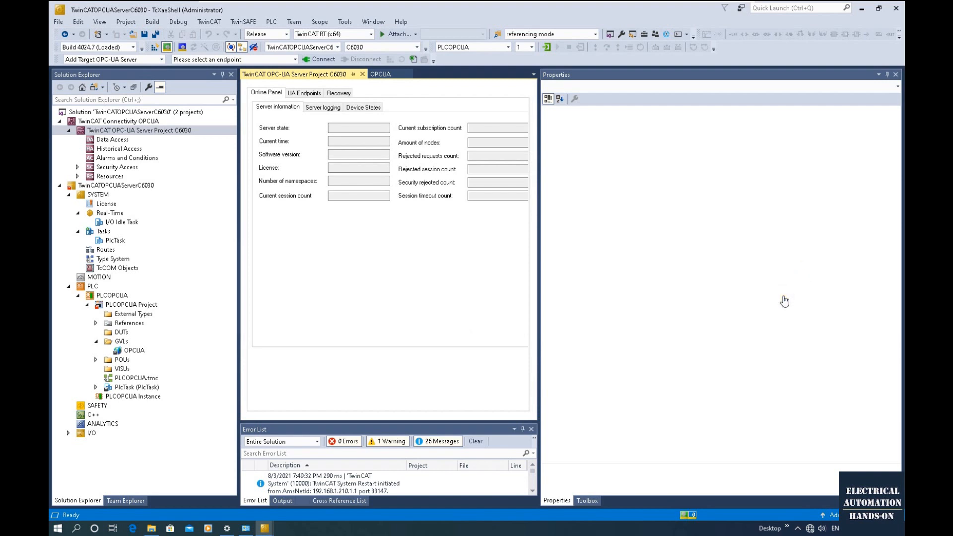
# Step: Select TcOpcUaServer@CP-5E0ECC as the target OPC-UA server and review its available endpoints
pyautogui.click(161, 60)
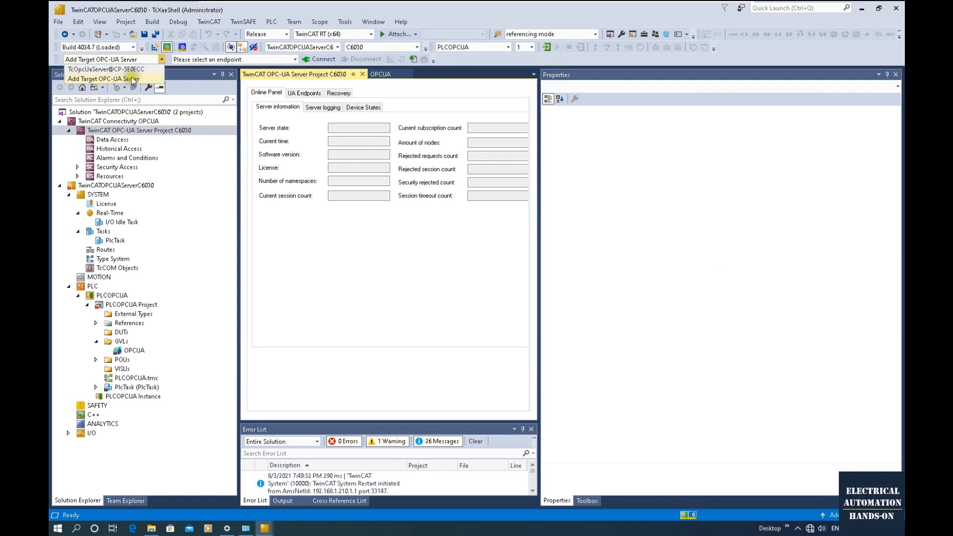
pyautogui.click(123, 70)
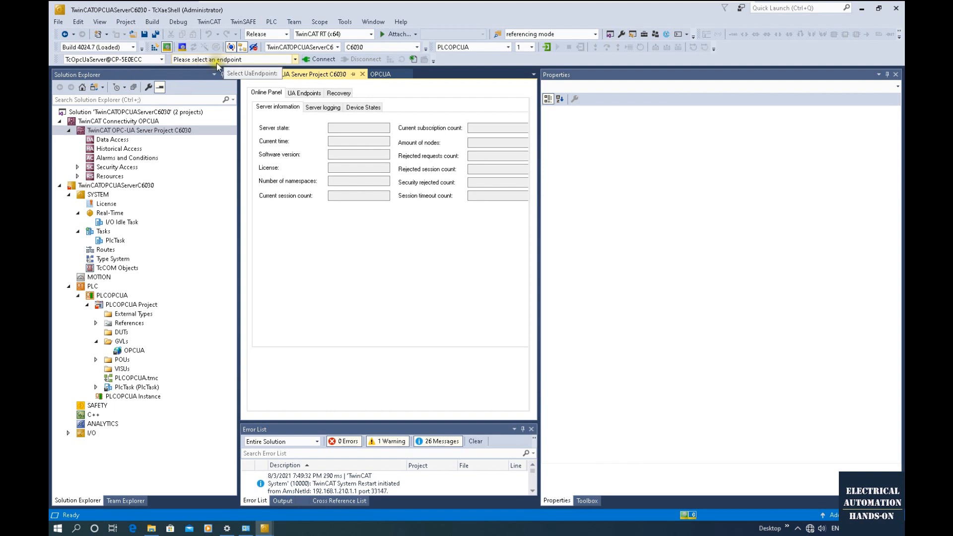
pyautogui.click(295, 60)
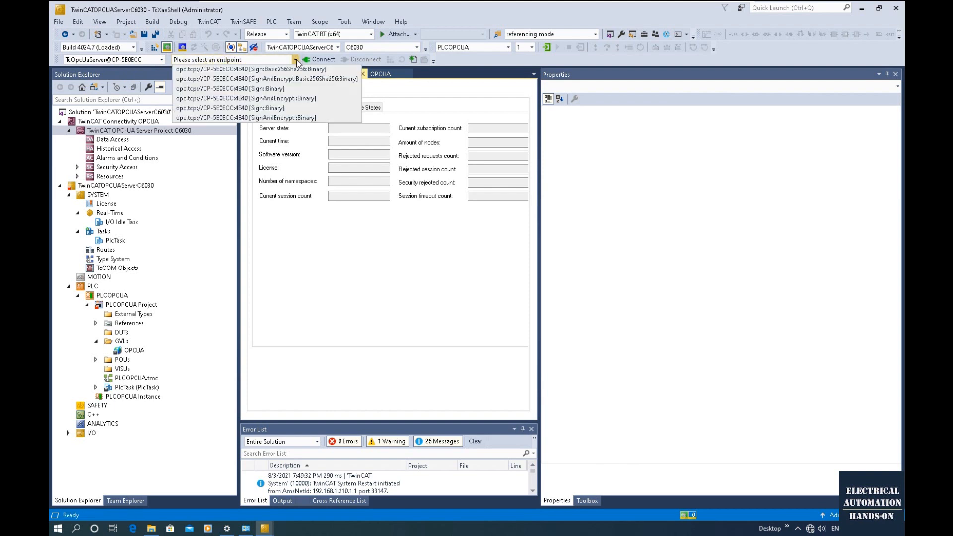
pyautogui.click(296, 60)
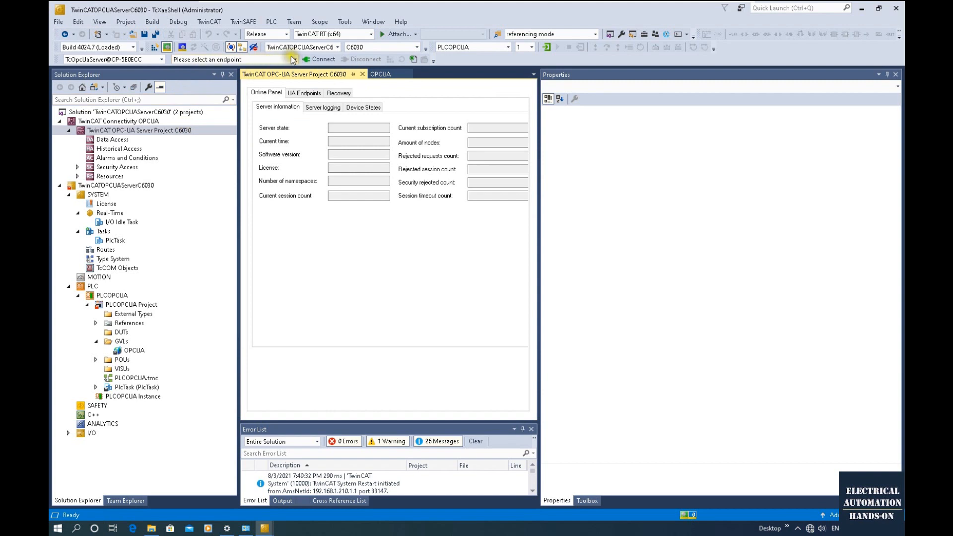
pyautogui.click(295, 60)
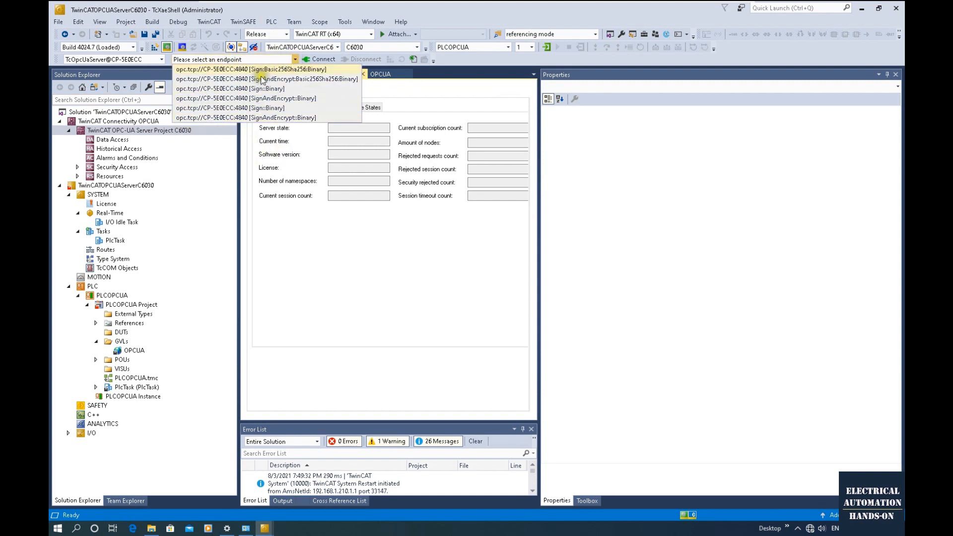
pyautogui.click(331, 334)
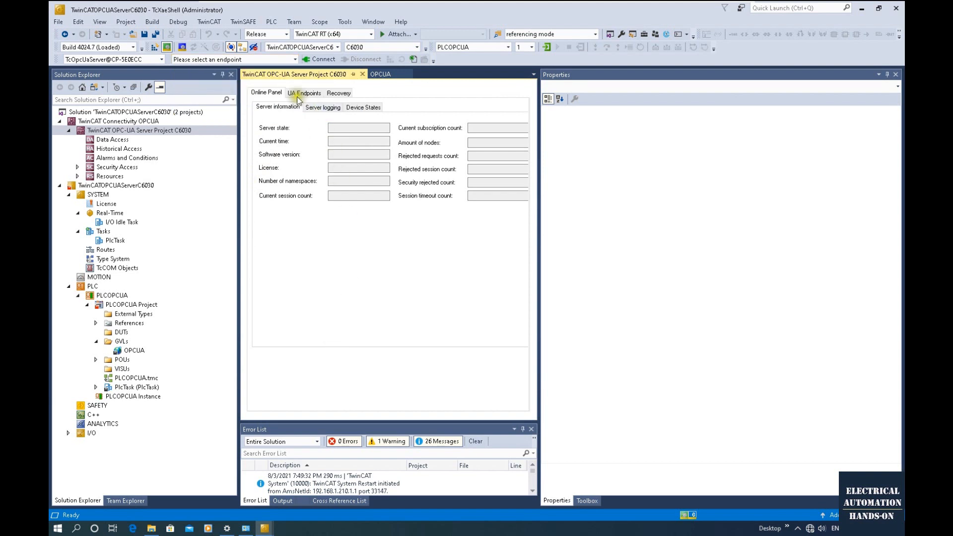
# Step: In the server project's UA endpoint settings, disable the Aes256Sha256RsaPss and Aes128Sha256RsaOaep security policies and refresh the client certificates
pyautogui.click(102, 131)
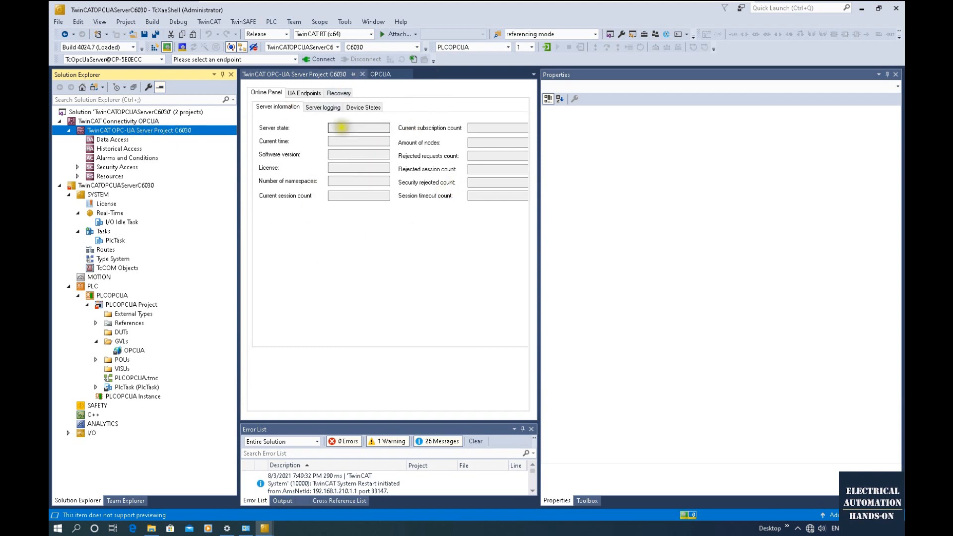
pyautogui.moveTo(539, 176); pyautogui.dragTo(742, 176)
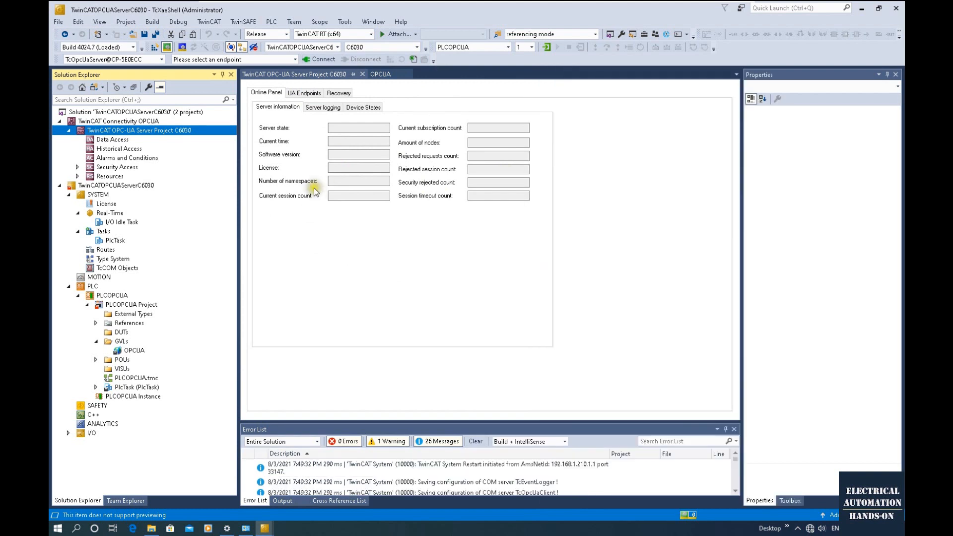
pyautogui.click(303, 94)
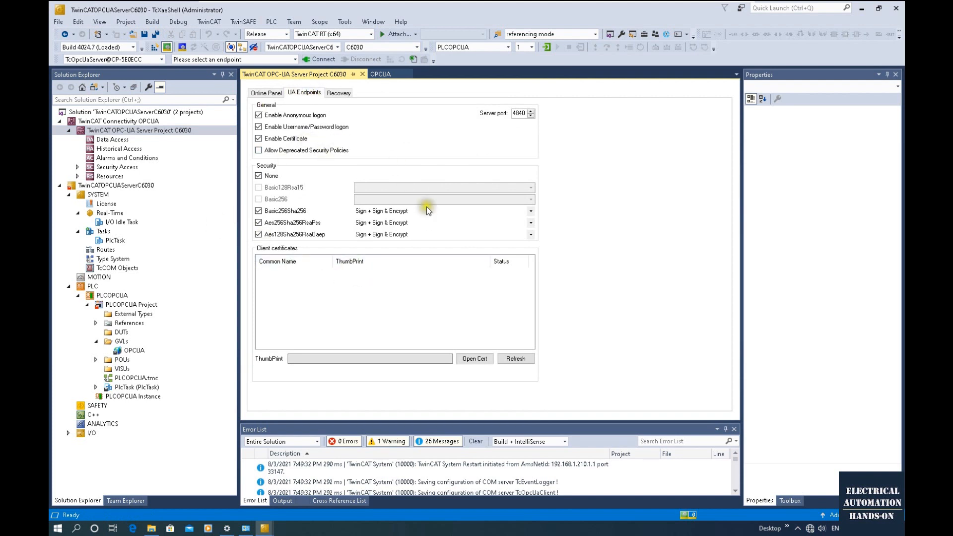
pyautogui.click(294, 58)
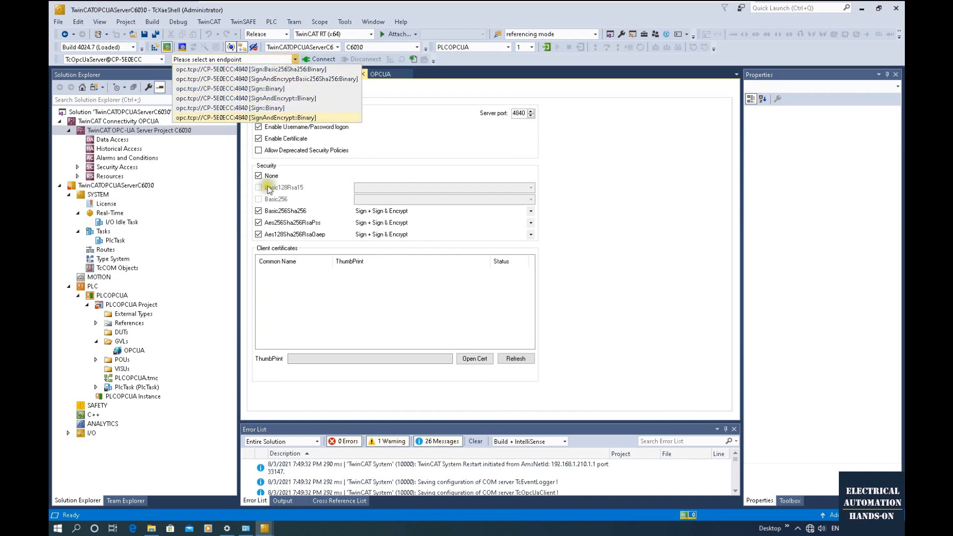
pyautogui.click(478, 159)
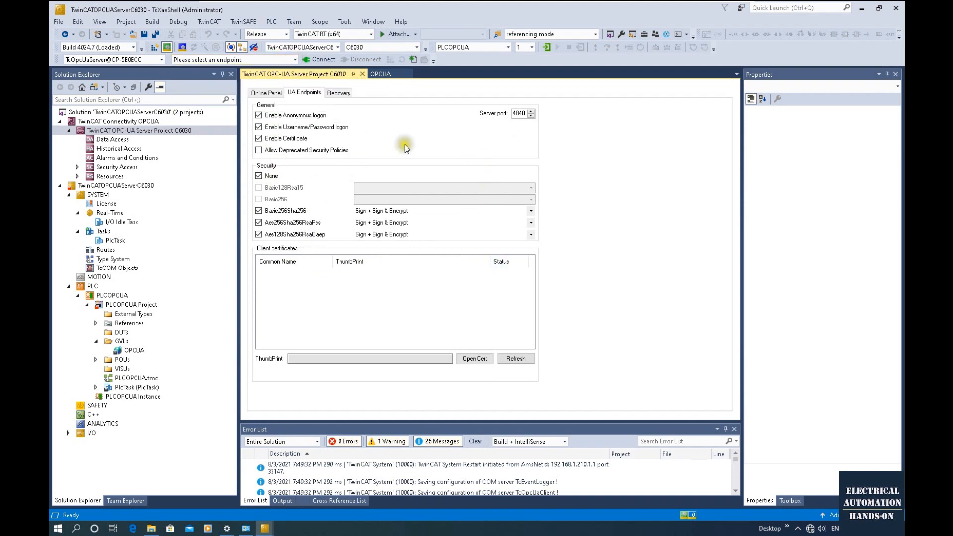
pyautogui.click(258, 223)
pyautogui.click(258, 234)
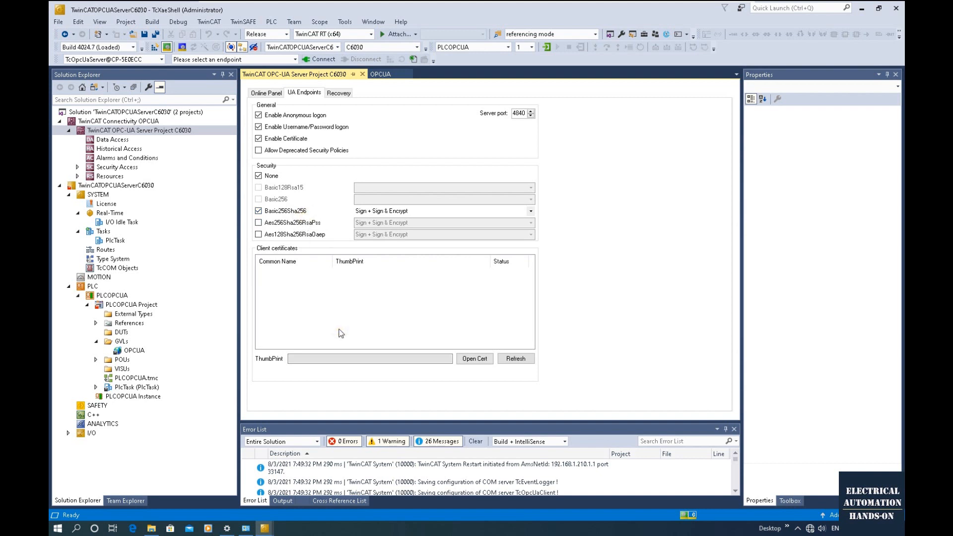
pyautogui.click(516, 358)
pyautogui.click(264, 93)
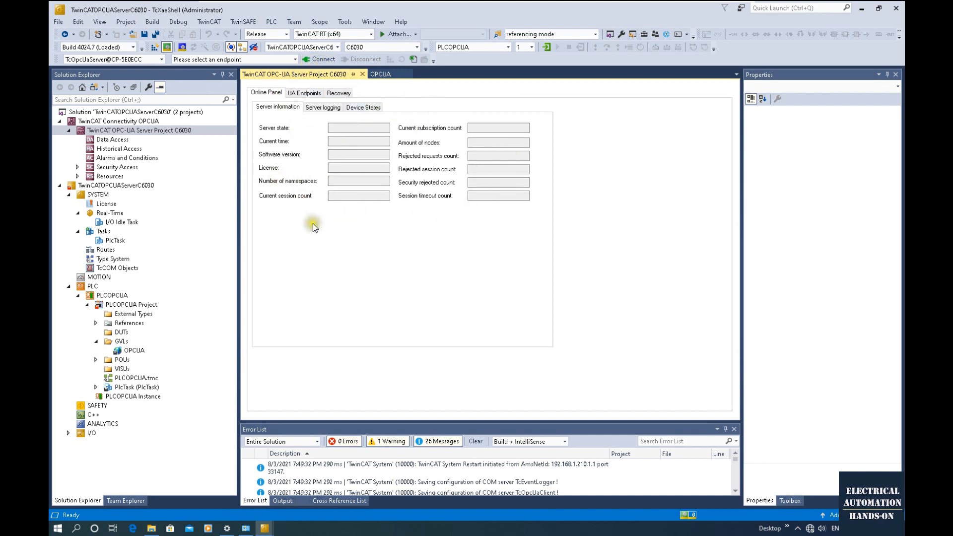
pyautogui.click(305, 93)
# Step: Connect to the opc.tcp://CP-5E0ECC:4840 endpoint with Sign:Basic256Sha256 security, using anonymous authentication and saving the user settings
pyautogui.click(323, 60)
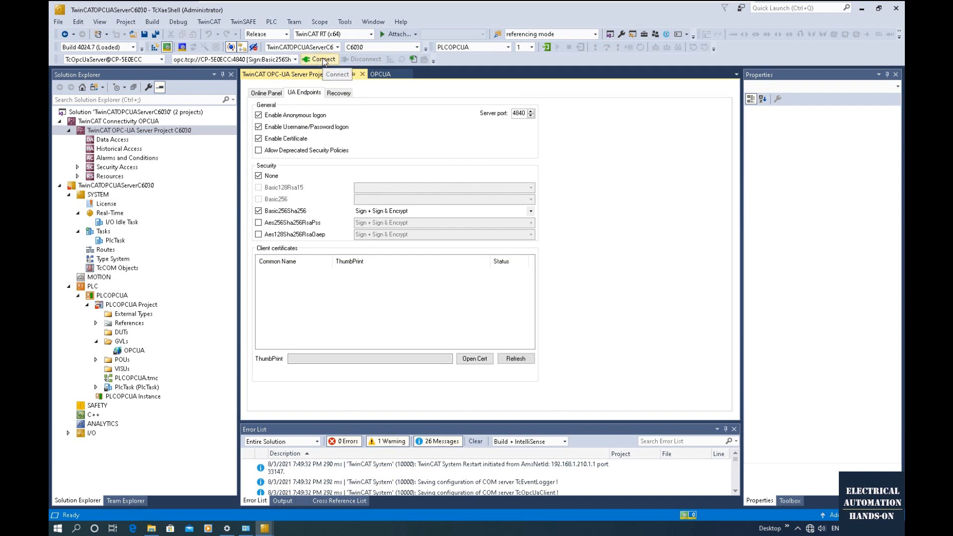
pyautogui.moveTo(475, 223); pyautogui.dragTo(489, 121)
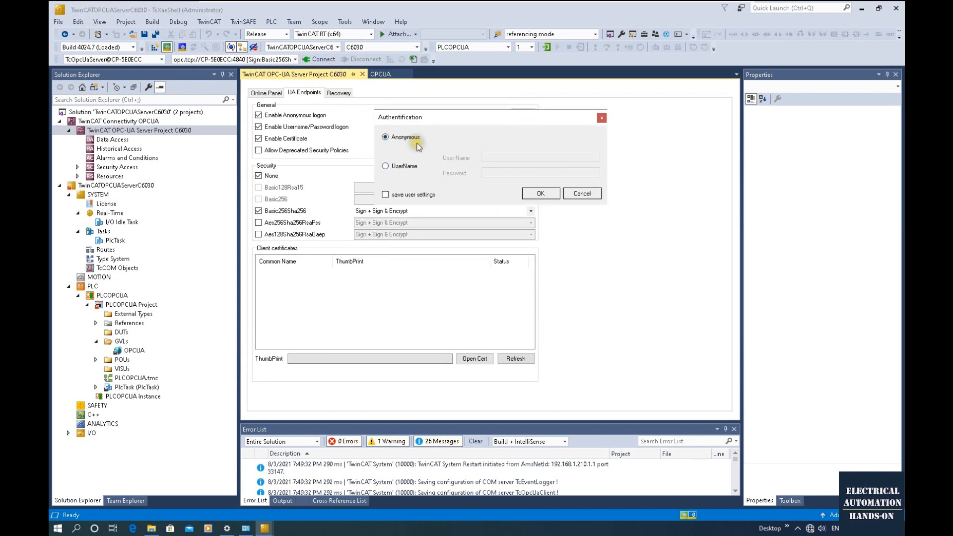
pyautogui.click(430, 195)
pyautogui.click(555, 196)
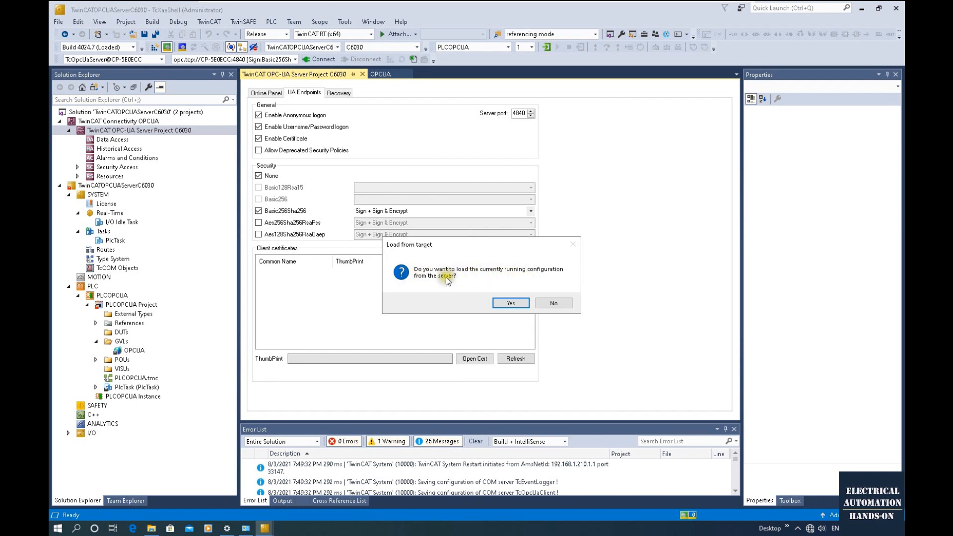
# Step: Load the currently running configuration from the server and overwrite the local configuration with it
pyautogui.click(510, 303)
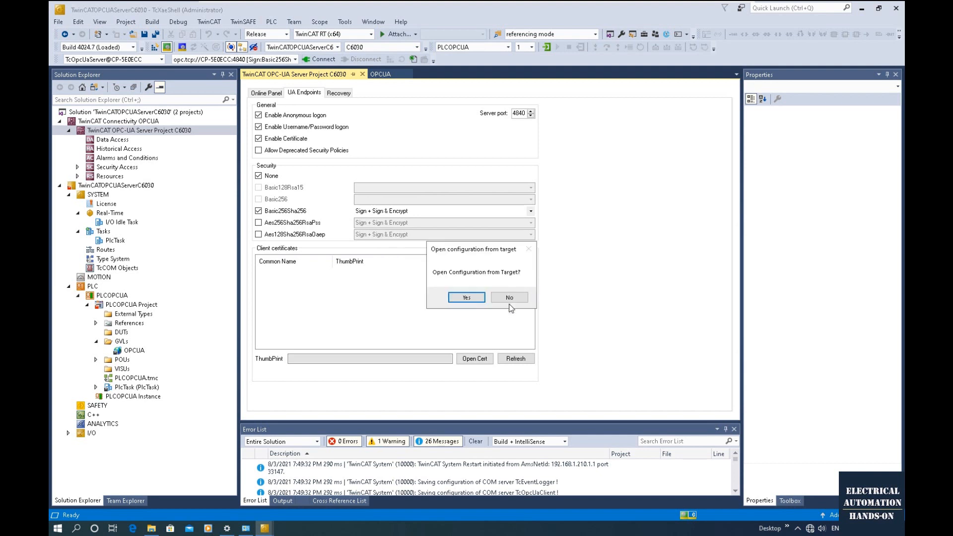
pyautogui.click(477, 296)
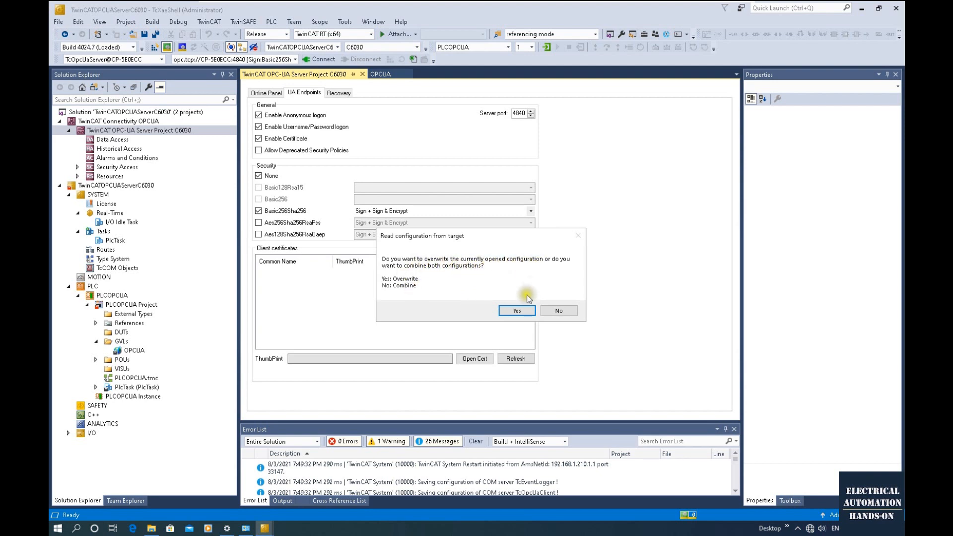
pyautogui.click(515, 311)
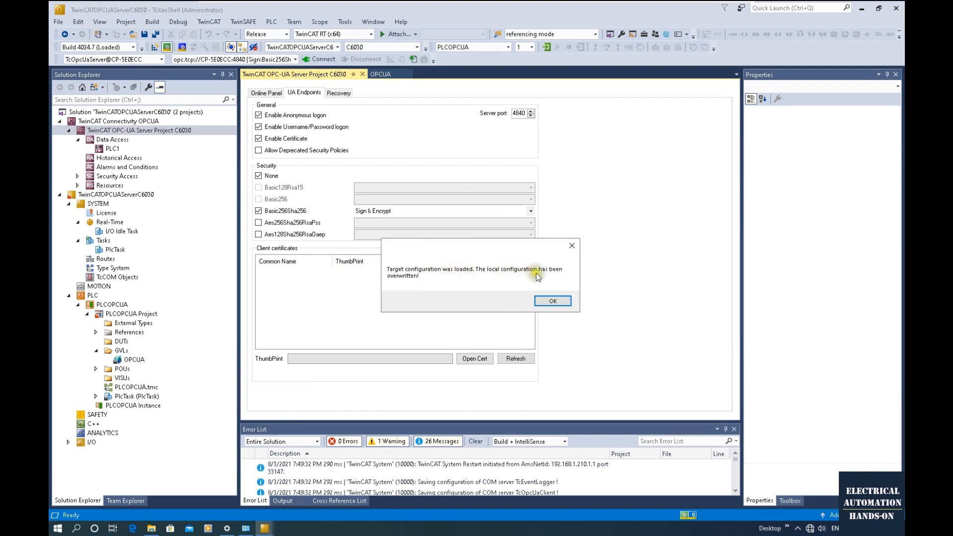
pyautogui.click(559, 299)
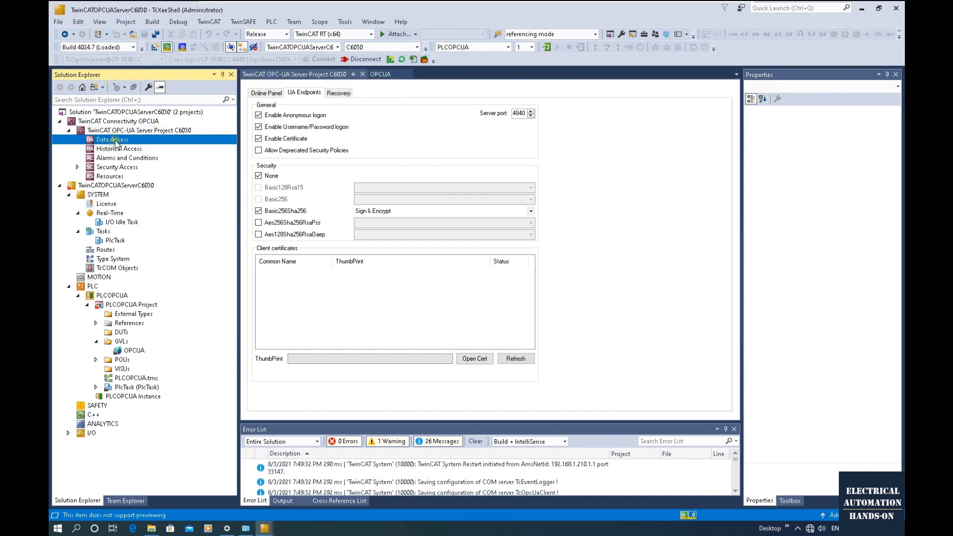
# Step: Start adding a device type under Data Access and set its Ads Port to 851
pyautogui.rightClick(141, 140)
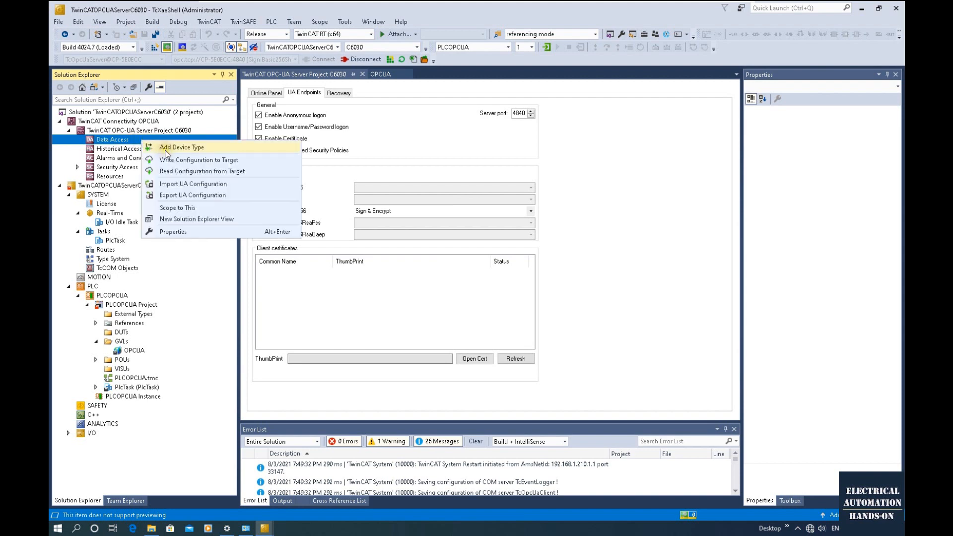
pyautogui.click(167, 148)
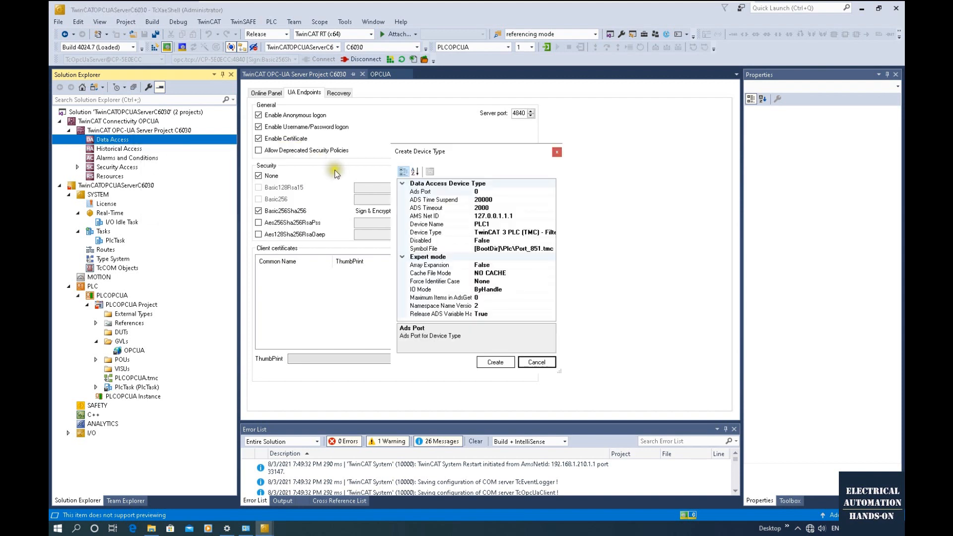
pyautogui.click(334, 191)
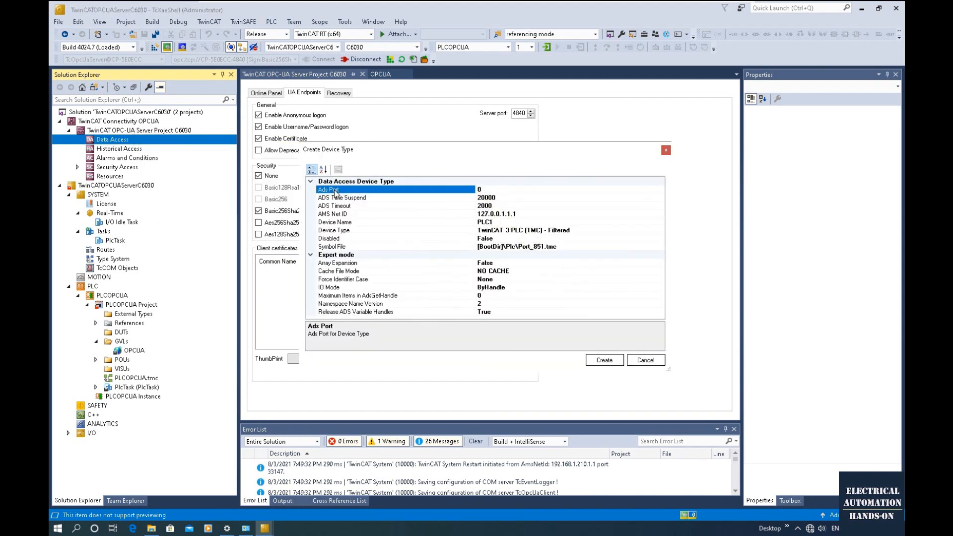
pyautogui.click(489, 189)
pyautogui.write('851')
# Step: Set the new device's Device Type to TwinCAT 3 PLC (TMC) - All
pyautogui.click(347, 230)
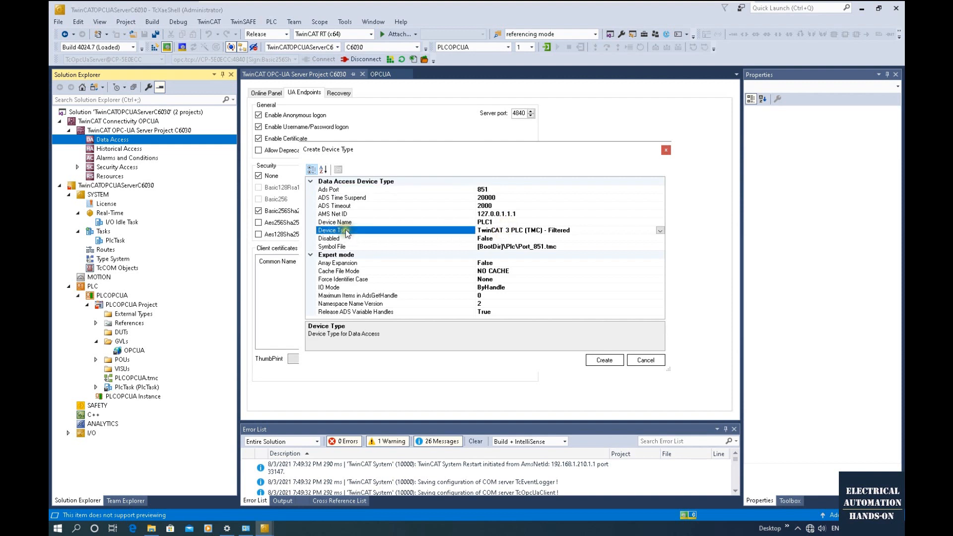
pyautogui.click(660, 231)
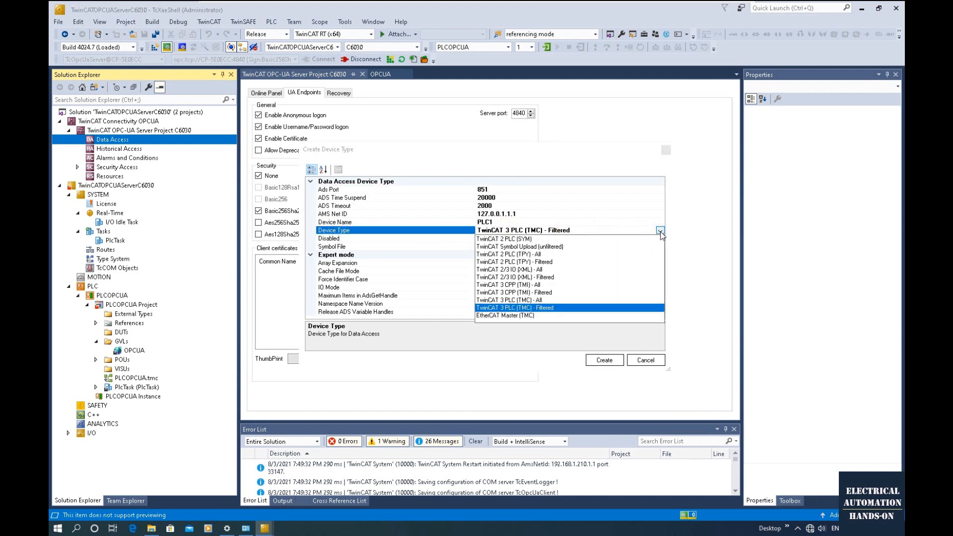
pyautogui.click(527, 300)
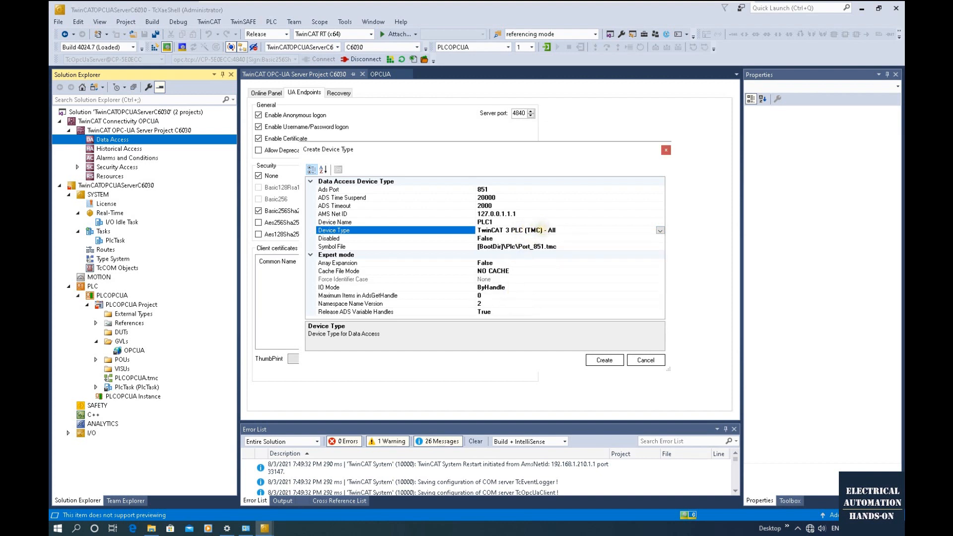
pyautogui.doubleClick(531, 233)
pyautogui.click(529, 229)
# Step: Set the Symbol File to Port_851.tmc from the Plc folder of the Target TwinCat Boot Directory and create the device
pyautogui.click(558, 248)
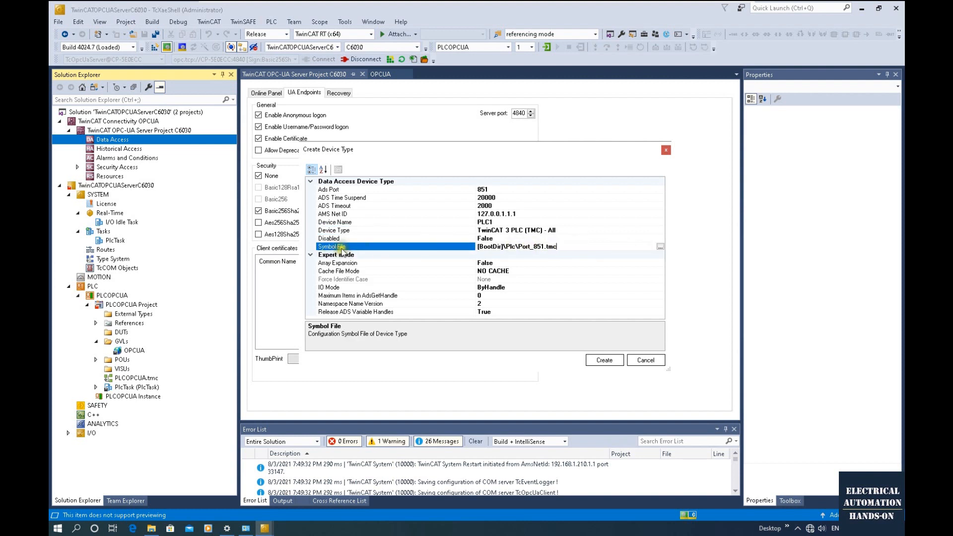
pyautogui.click(660, 246)
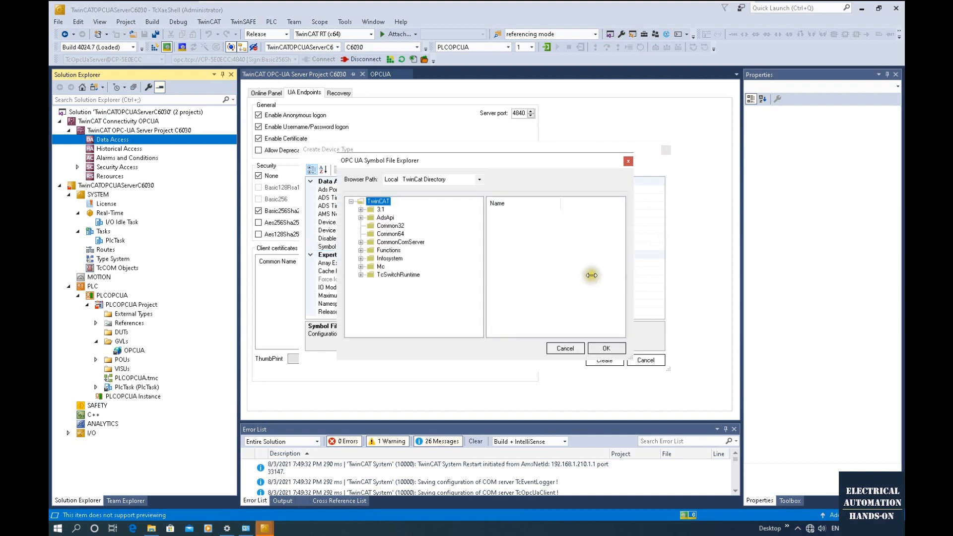
pyautogui.click(387, 179)
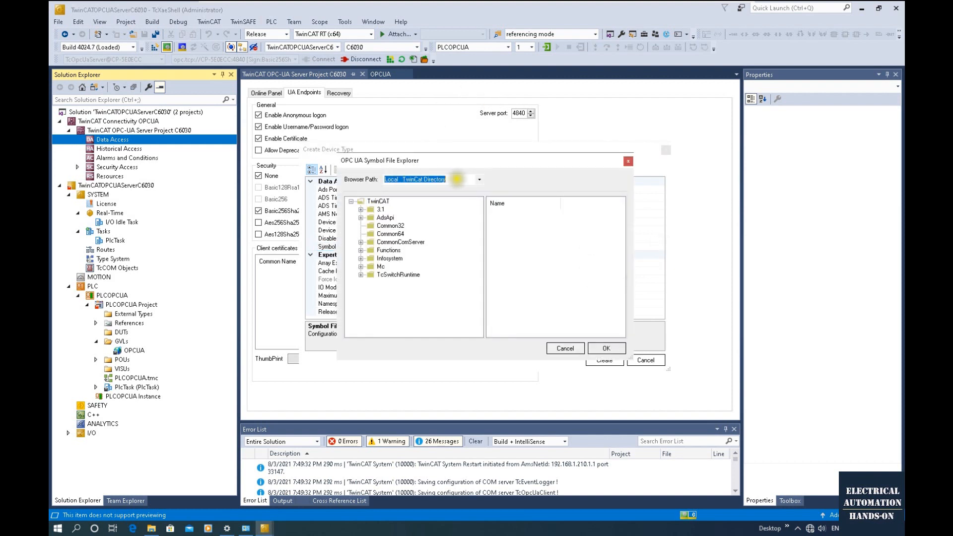
pyautogui.click(478, 179)
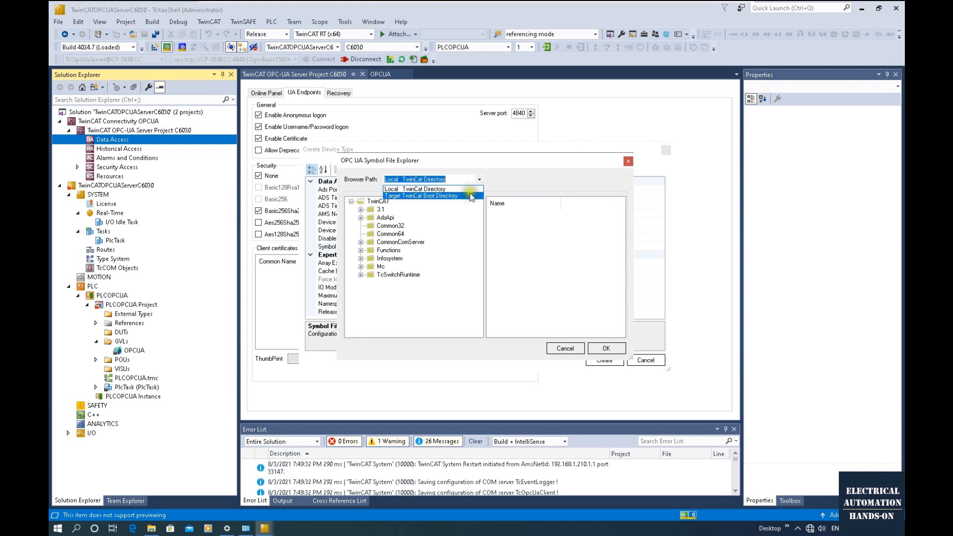
pyautogui.click(401, 196)
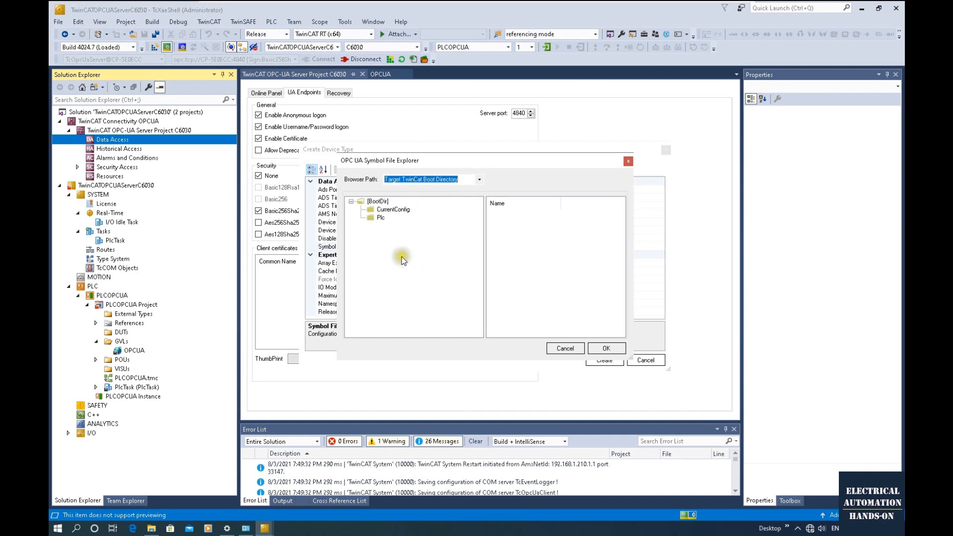
pyautogui.click(381, 219)
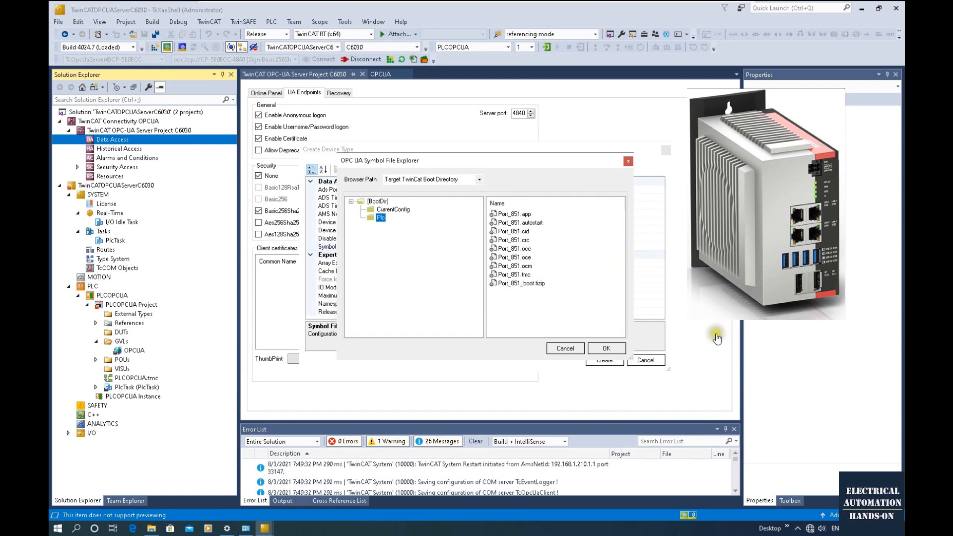
pyautogui.click(524, 276)
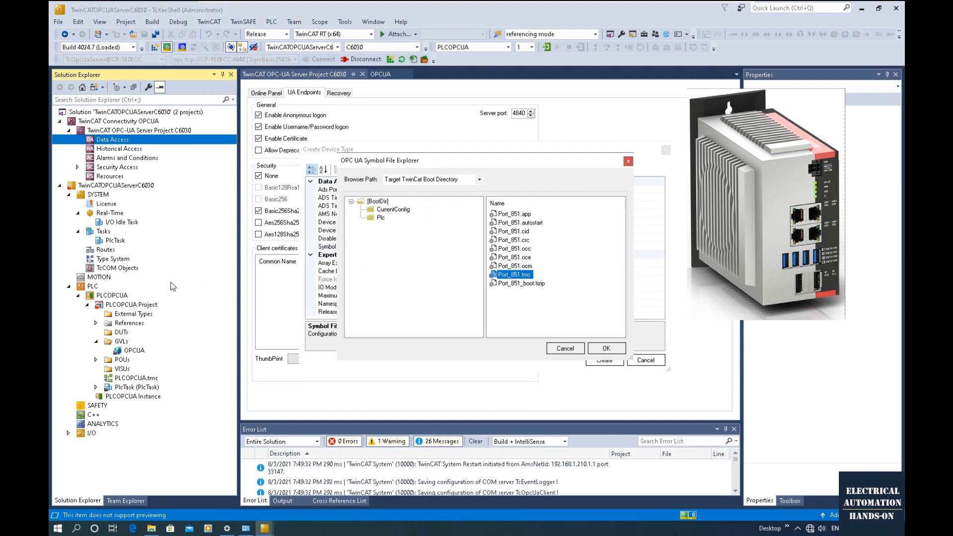
pyautogui.click(606, 347)
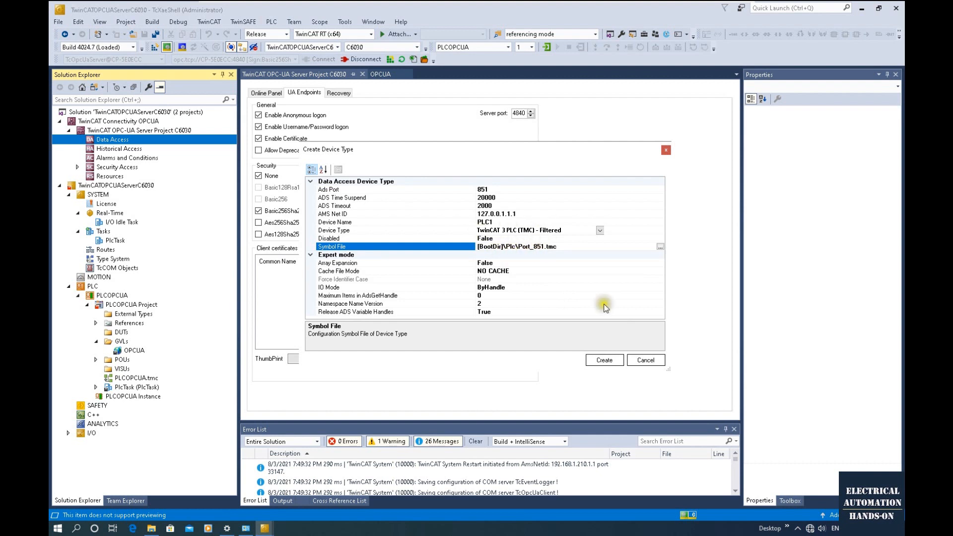
pyautogui.click(601, 361)
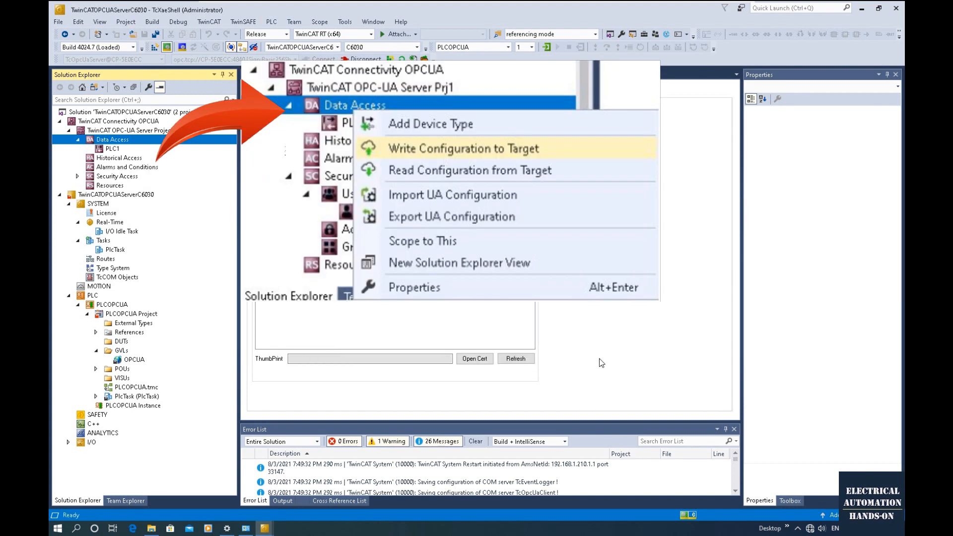
# Step: Review the properties of the PLC1 data access device and the online values of the OPCUA global variable list
pyautogui.click(112, 148)
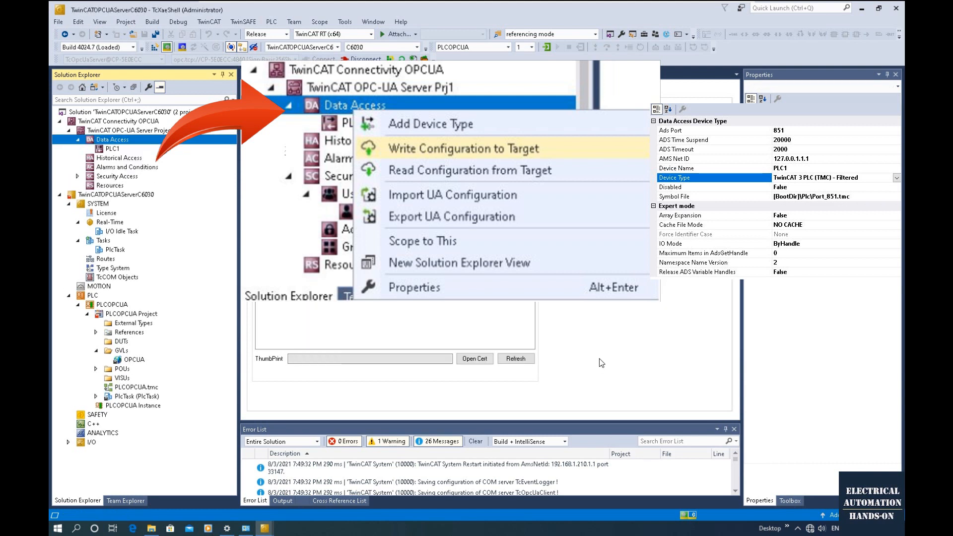
pyautogui.click(113, 149)
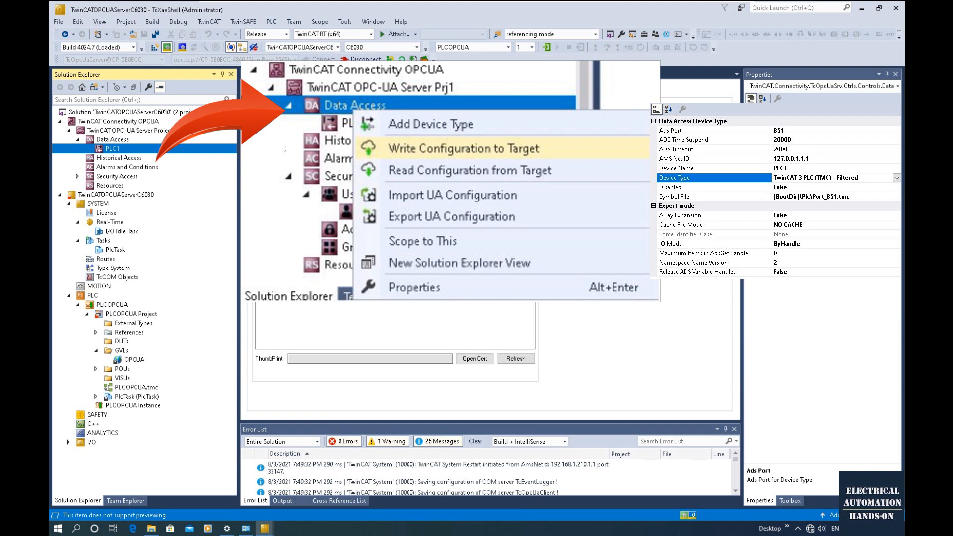
pyautogui.click(112, 139)
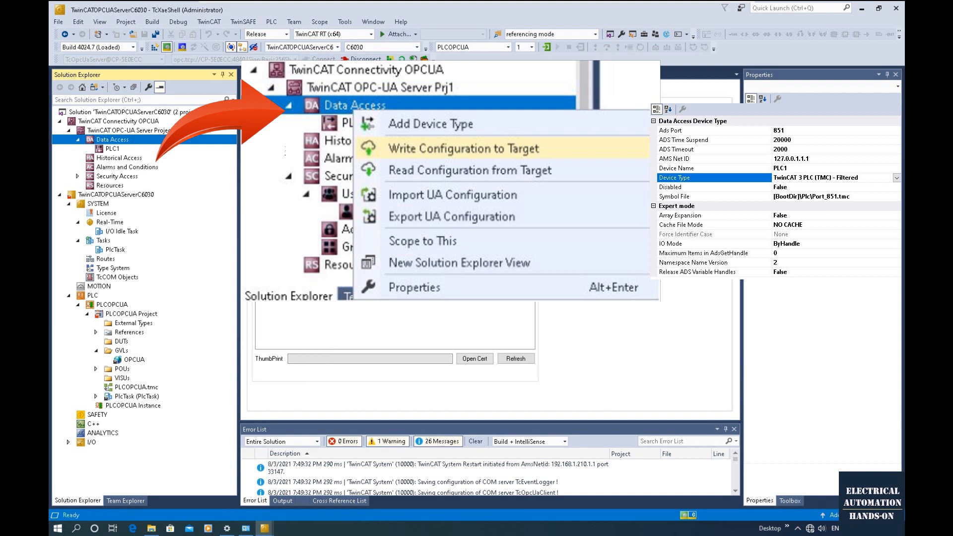
pyautogui.click(113, 148)
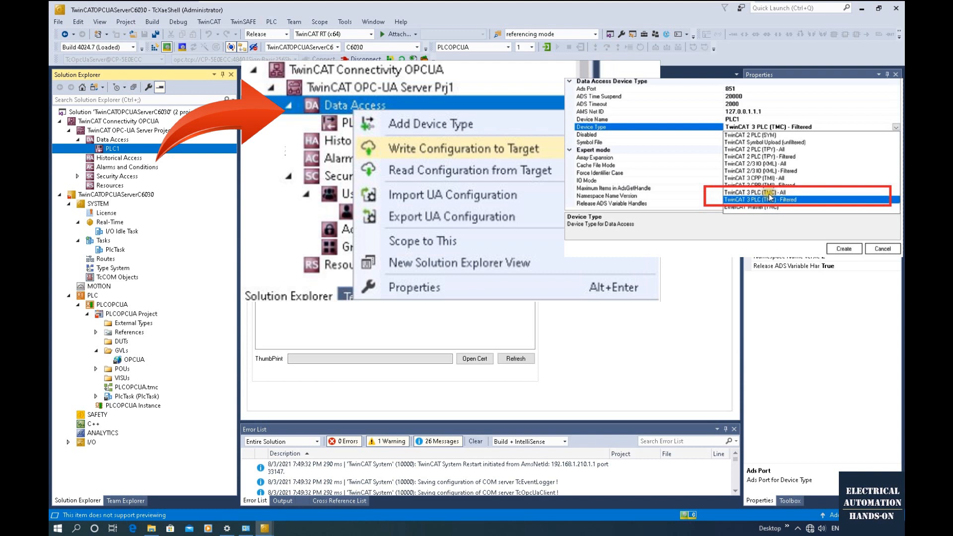
pyautogui.press('Up')
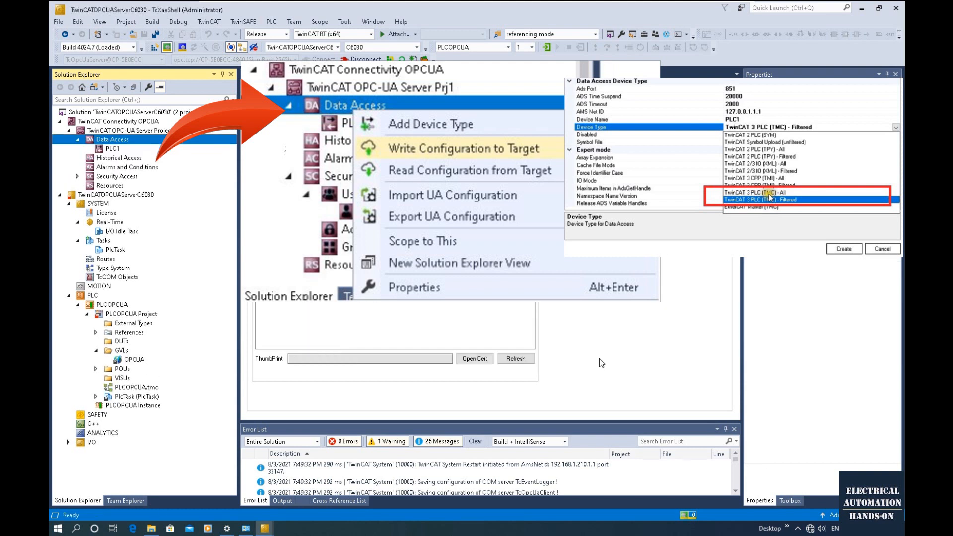
pyautogui.click(113, 149)
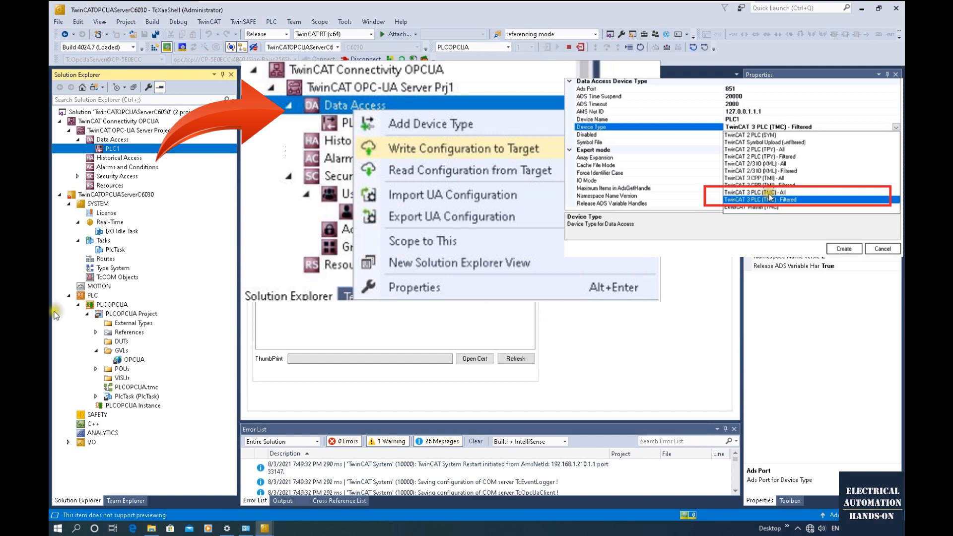
pyautogui.doubleClick(130, 359)
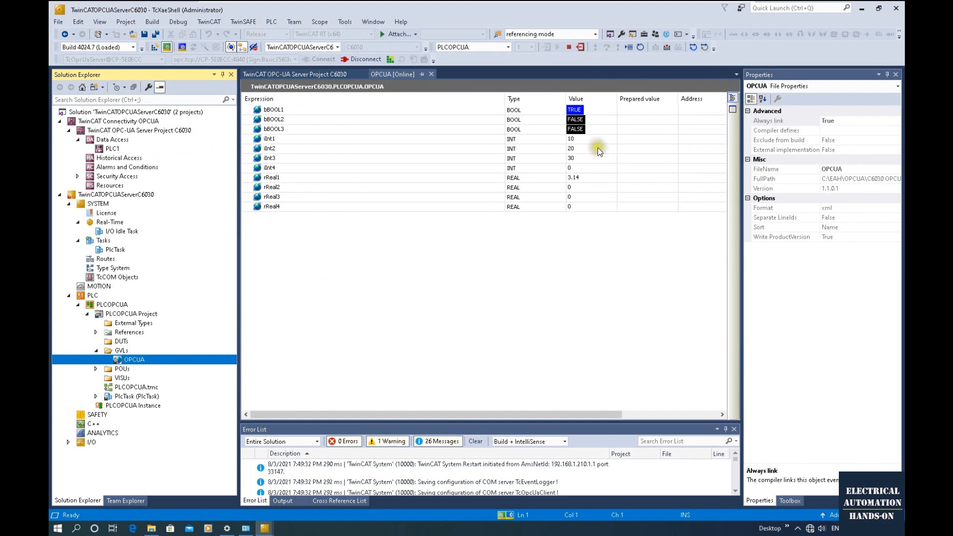
pyautogui.click(626, 146)
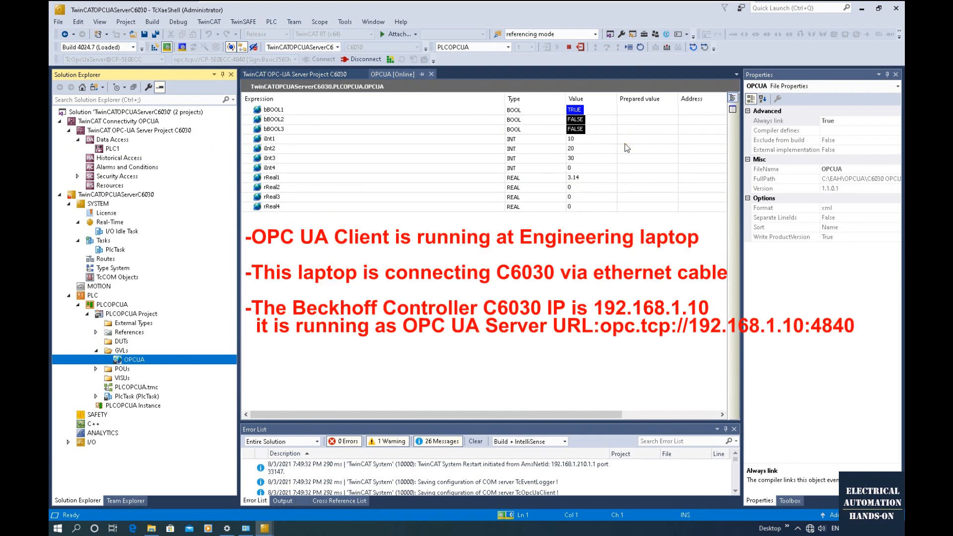
# Step: Switch to UaExpert on the engineering laptop and start adding a server to the project
pyautogui.click(864, 13)
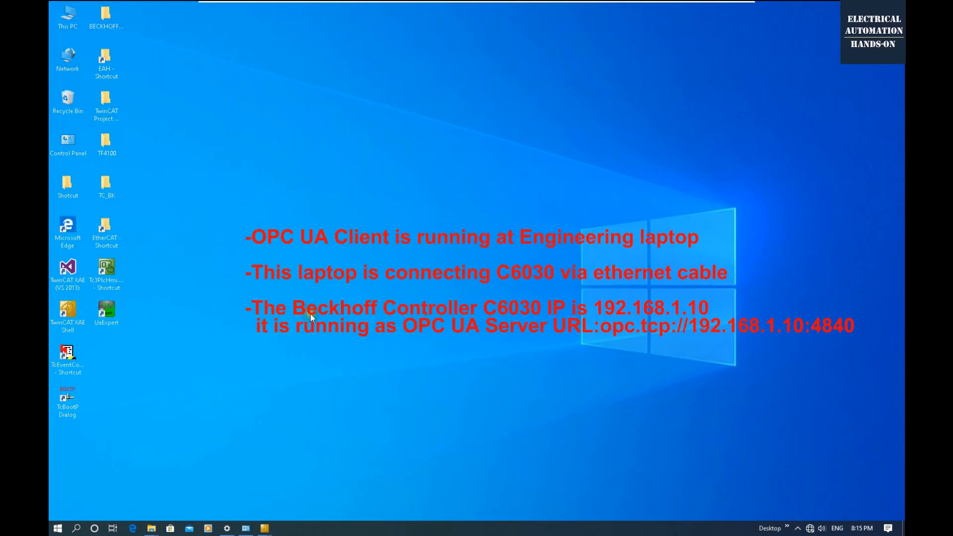
pyautogui.doubleClick(109, 324)
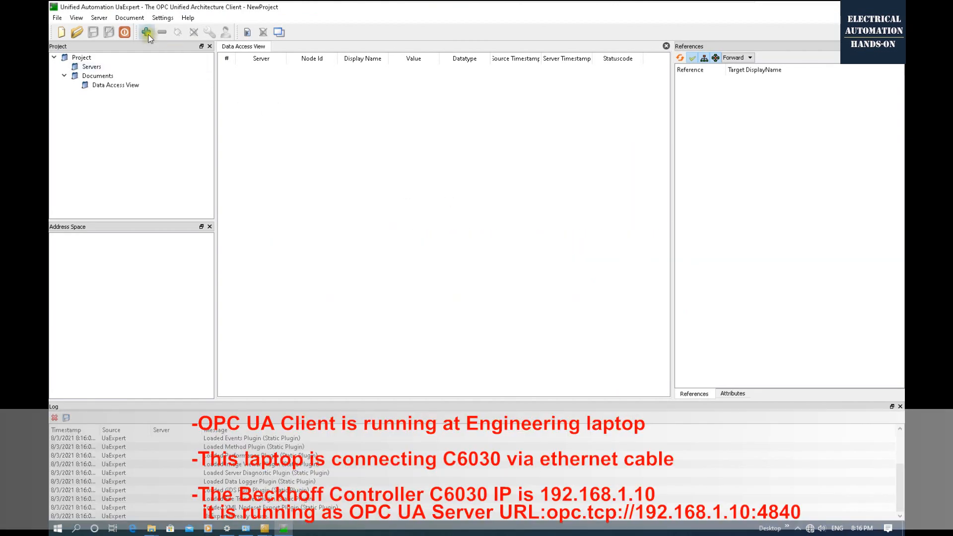
pyautogui.click(147, 33)
pyautogui.moveTo(213, 13); pyautogui.dragTo(535, 49)
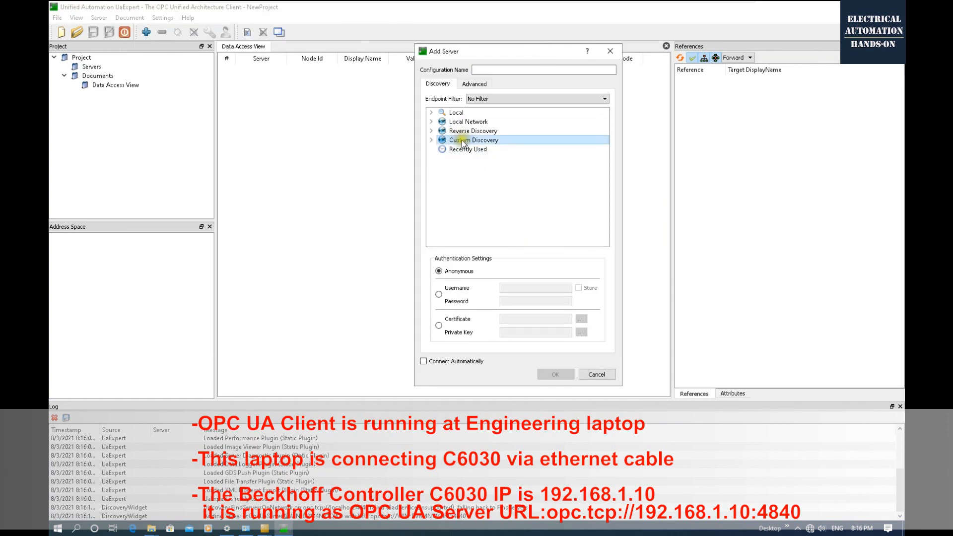
# Step: Add opc.tcp://192.168.1.10:4840 as a discovery URL under Custom Discovery
pyautogui.click(438, 141)
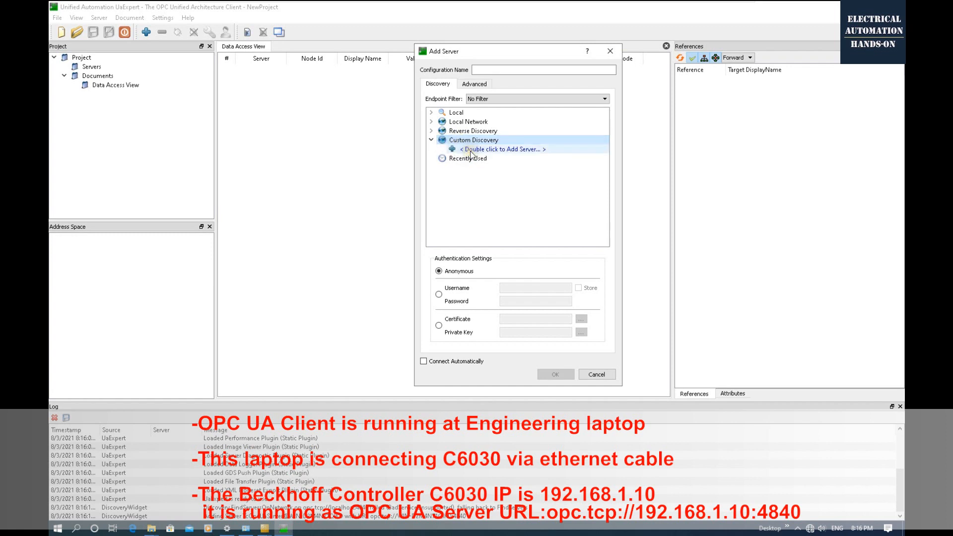
pyautogui.doubleClick(470, 149)
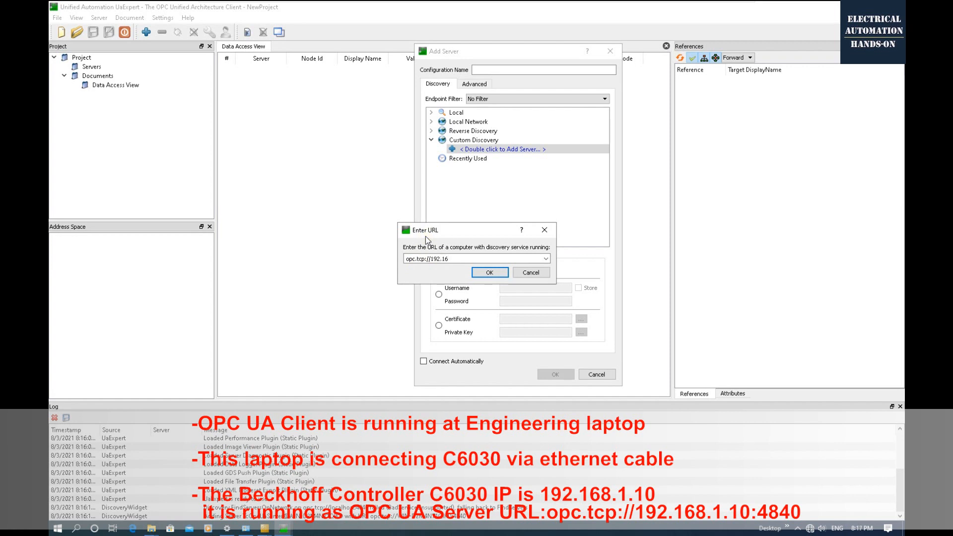
pyautogui.write('8.1.10:4840')
pyautogui.moveTo(481, 259); pyautogui.dragTo(286, 256)
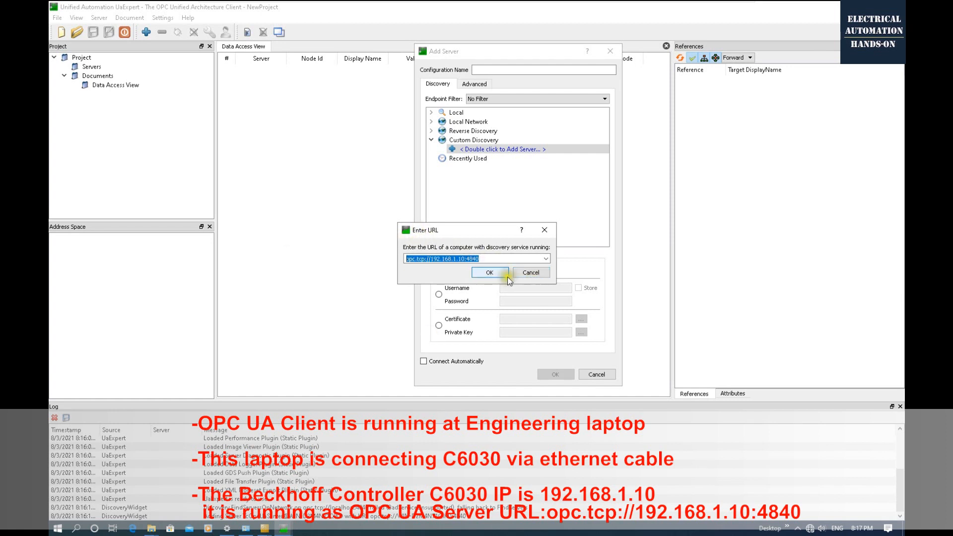
pyautogui.click(489, 273)
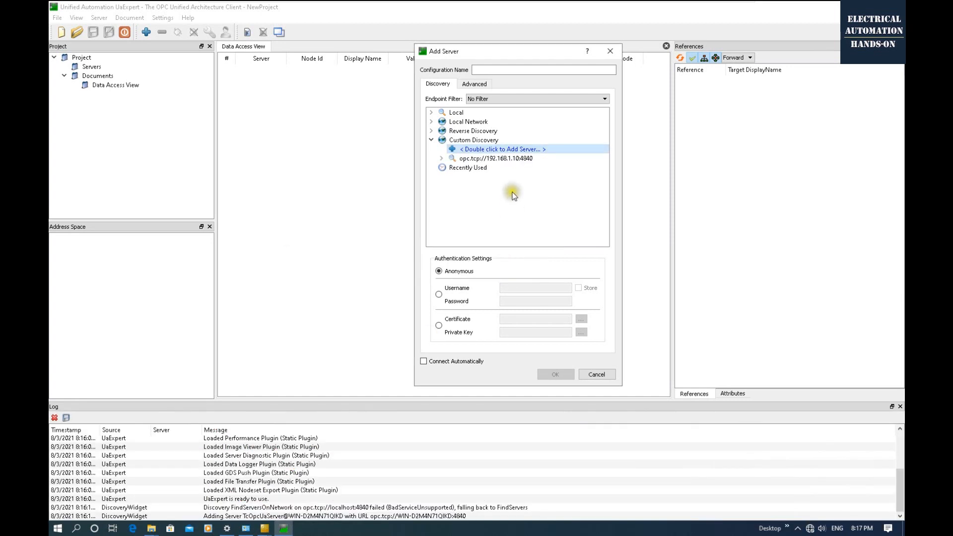
# Step: Add the discovered TcOpcUaServer@CP-5E0ECC to the project using its Basic256Sha256 - Sign endpoint
pyautogui.click(440, 159)
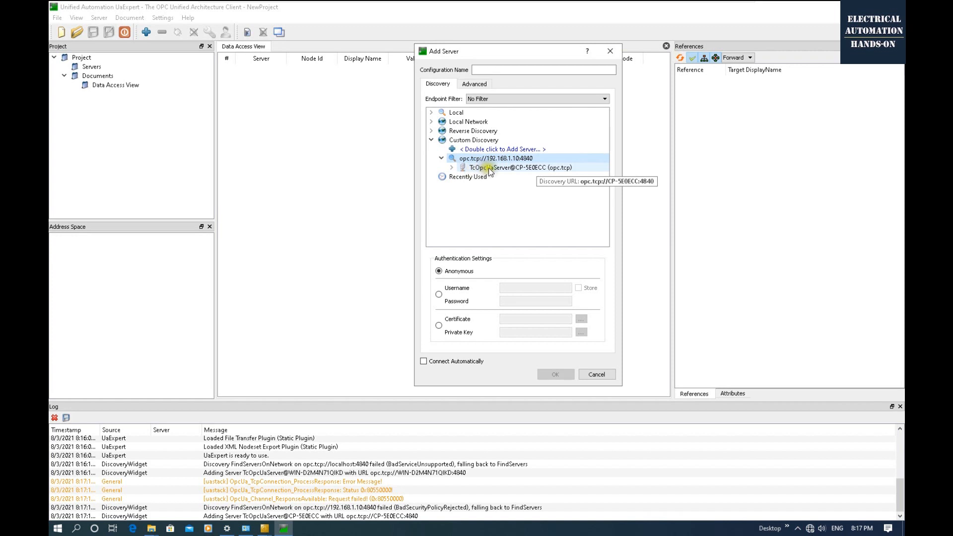
pyautogui.click(510, 168)
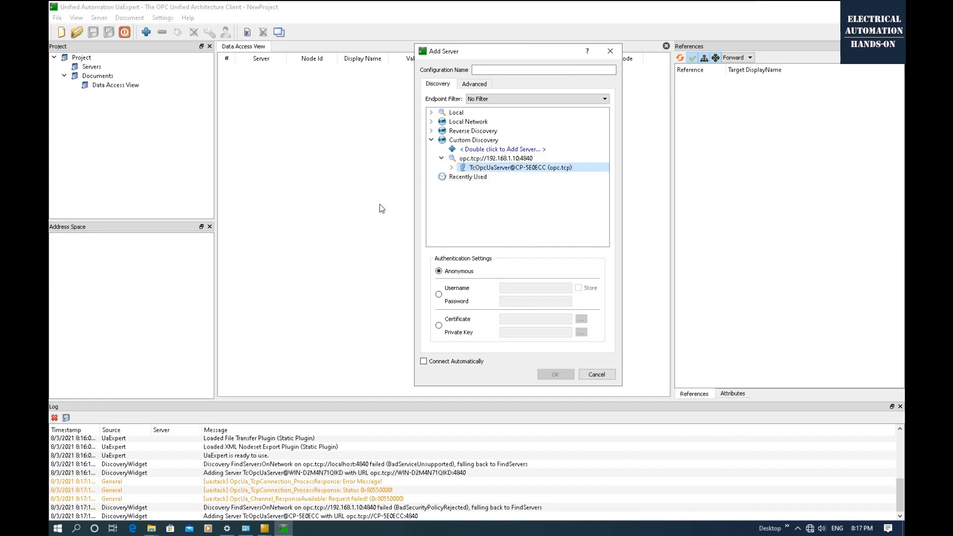
pyautogui.click(451, 168)
pyautogui.click(451, 168)
pyautogui.click(452, 167)
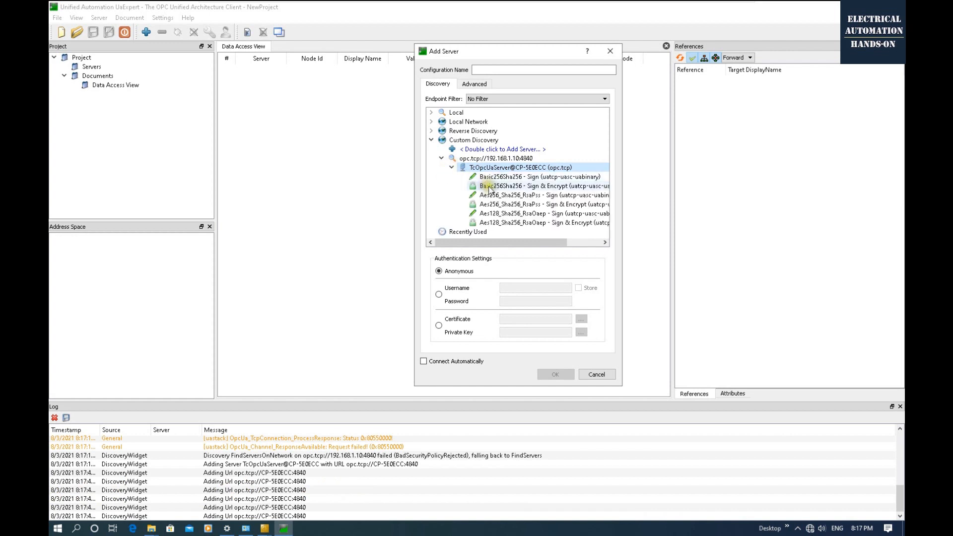
pyautogui.moveTo(622, 183); pyautogui.dragTo(745, 188)
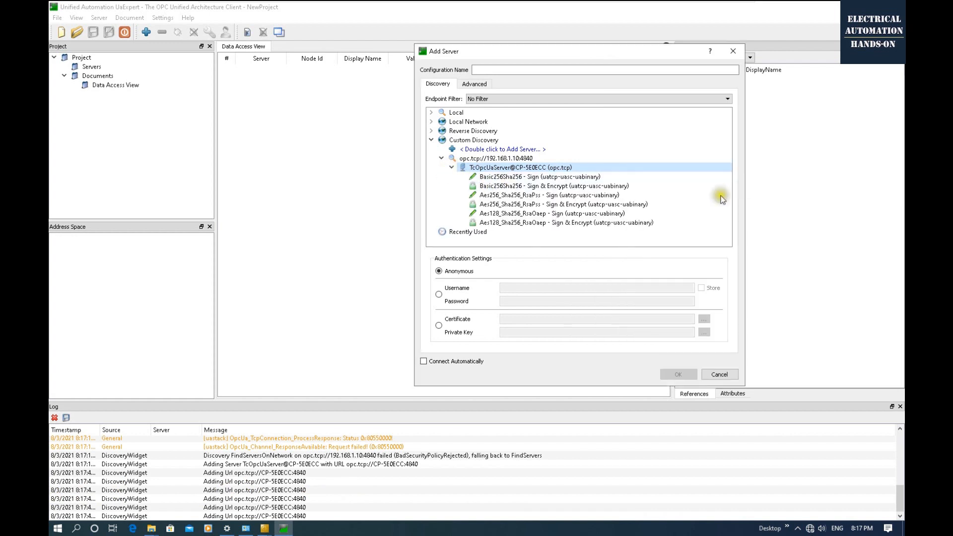
pyautogui.click(552, 177)
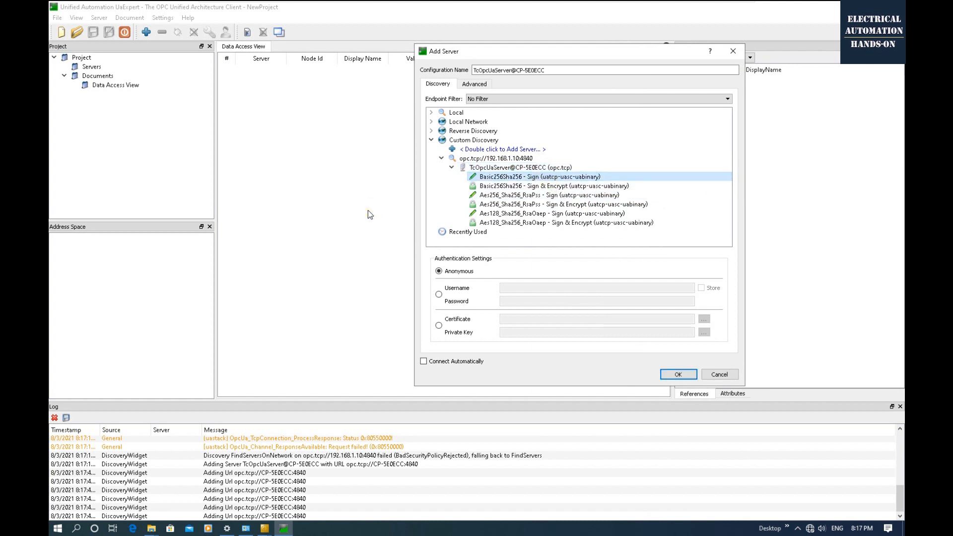
pyautogui.click(675, 375)
# Step: Connect to TcOpcUaServer@CP-5E0ECC, trusting its server certificate and continuing past the certificate validation
pyautogui.rightClick(151, 75)
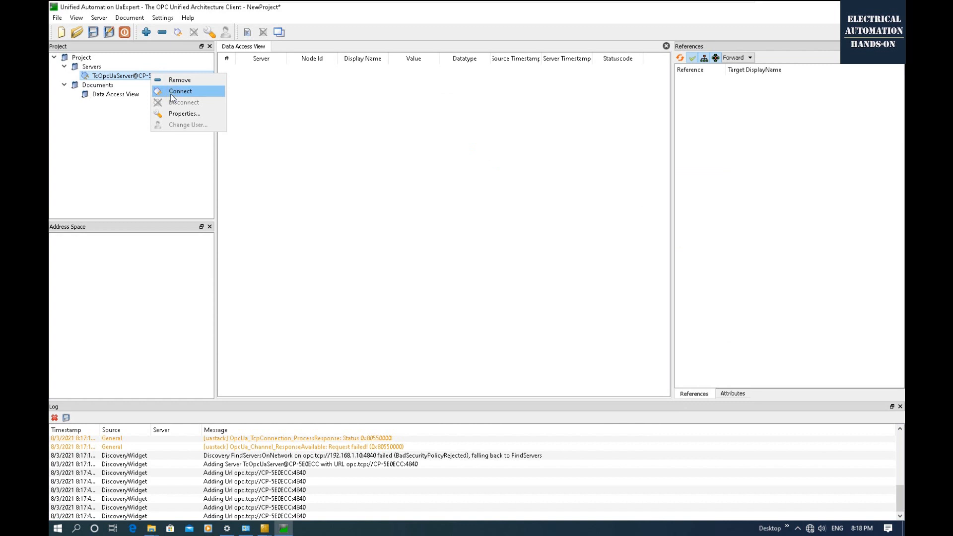
pyautogui.click(171, 92)
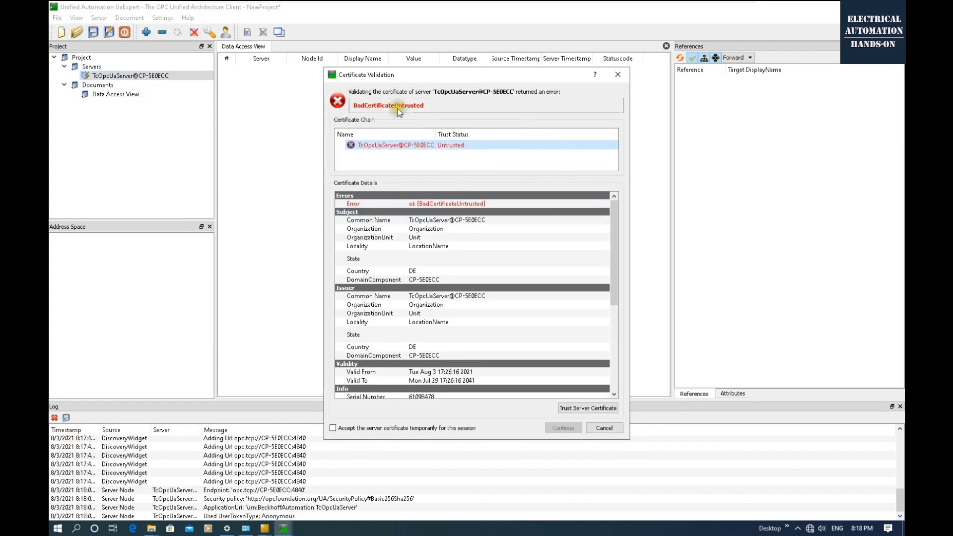
pyautogui.click(338, 429)
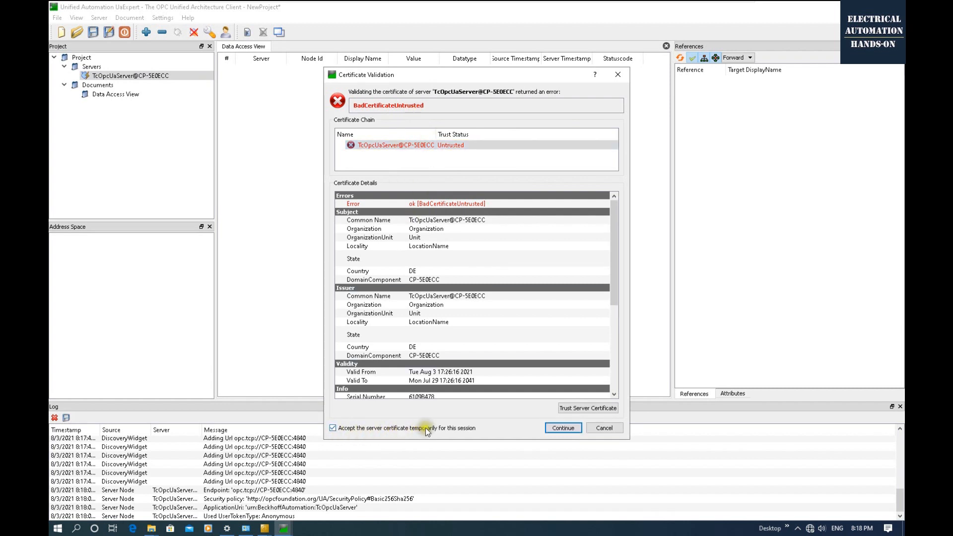
pyautogui.scroll(-2, 557, 313)
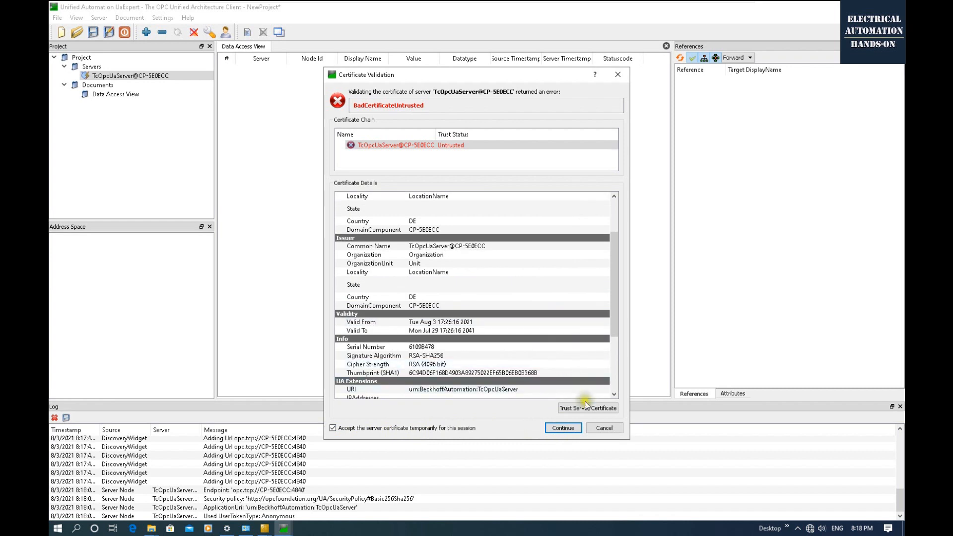
pyautogui.click(586, 411)
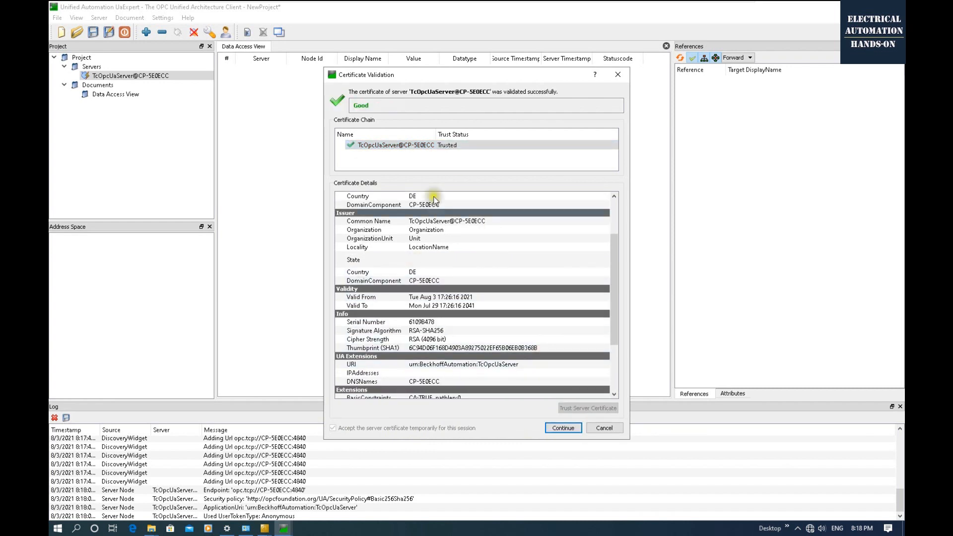
pyautogui.click(564, 427)
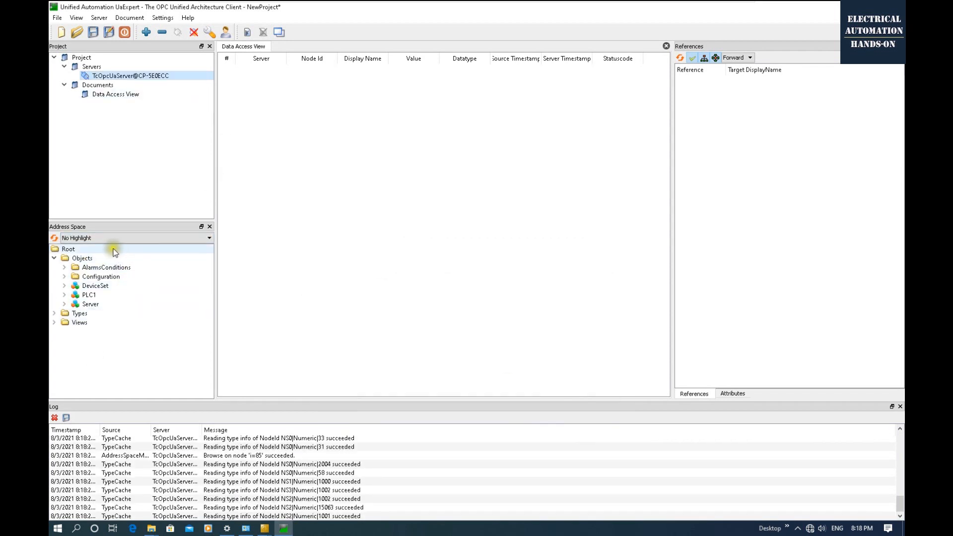
# Step: Expand PLC1 and its OPCUA folder in the server's address space, with more room given to the node tree
pyautogui.moveTo(101, 221); pyautogui.dragTo(94, 140)
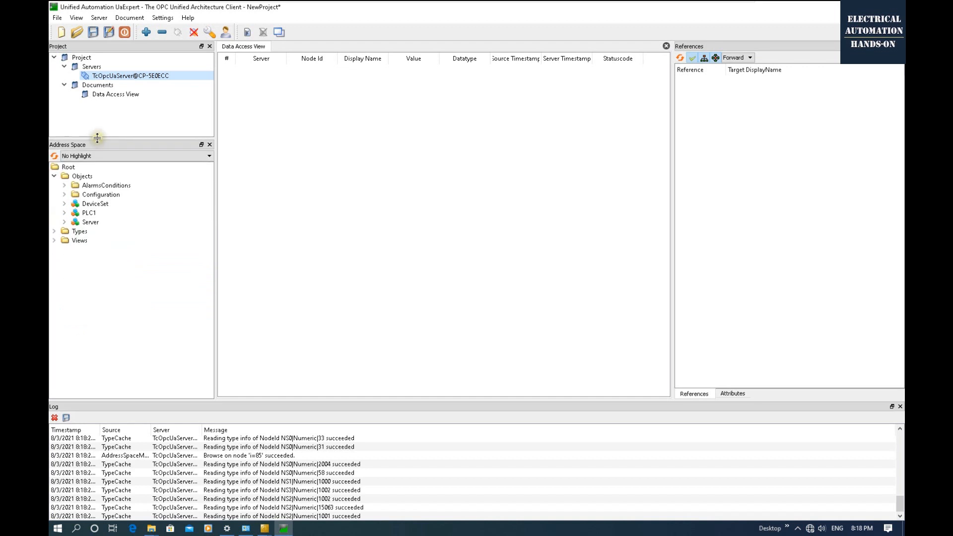
pyautogui.click(64, 212)
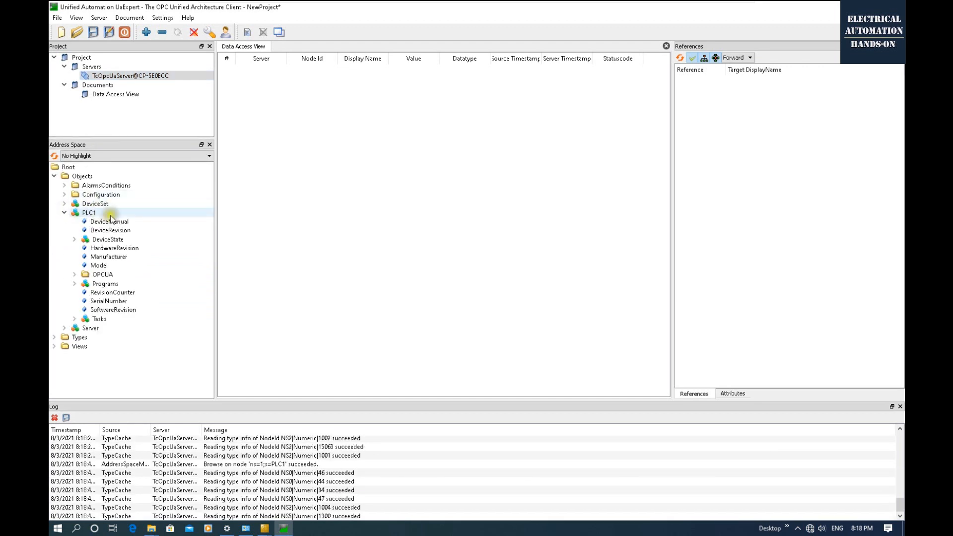
pyautogui.click(75, 274)
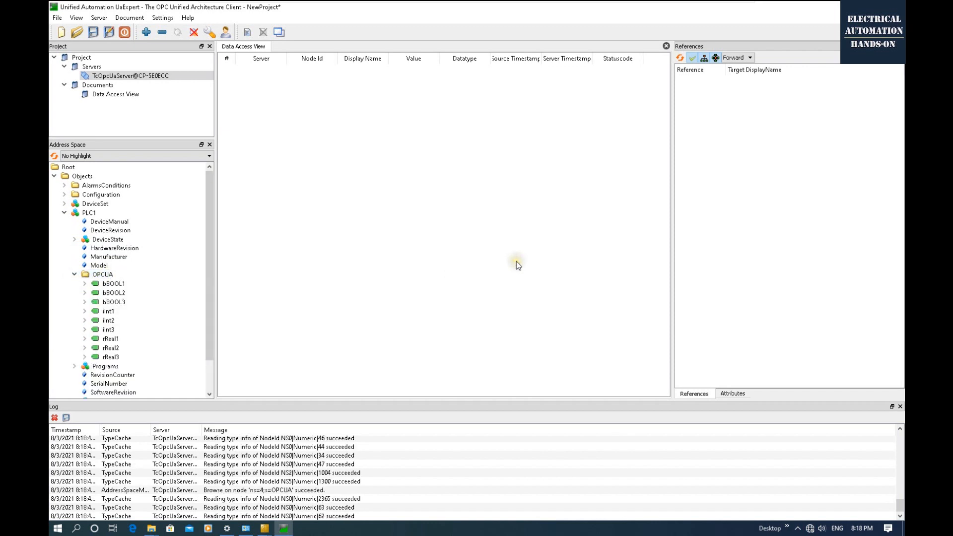
pyautogui.click(475, 273)
pyautogui.click(139, 273)
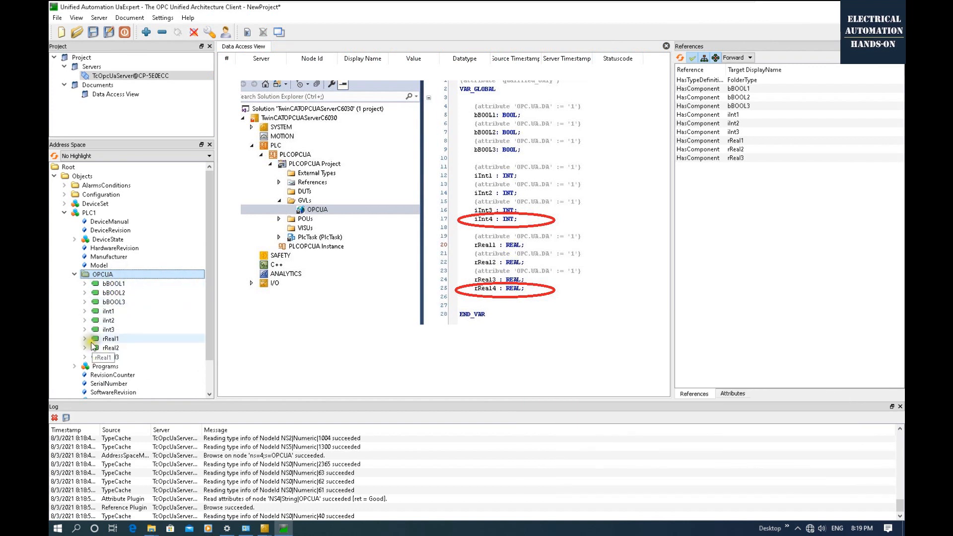
# Step: Add all variables from bBOOL1 through rReal3 in the OPCUA folder to the Data Access View
pyautogui.click(122, 284)
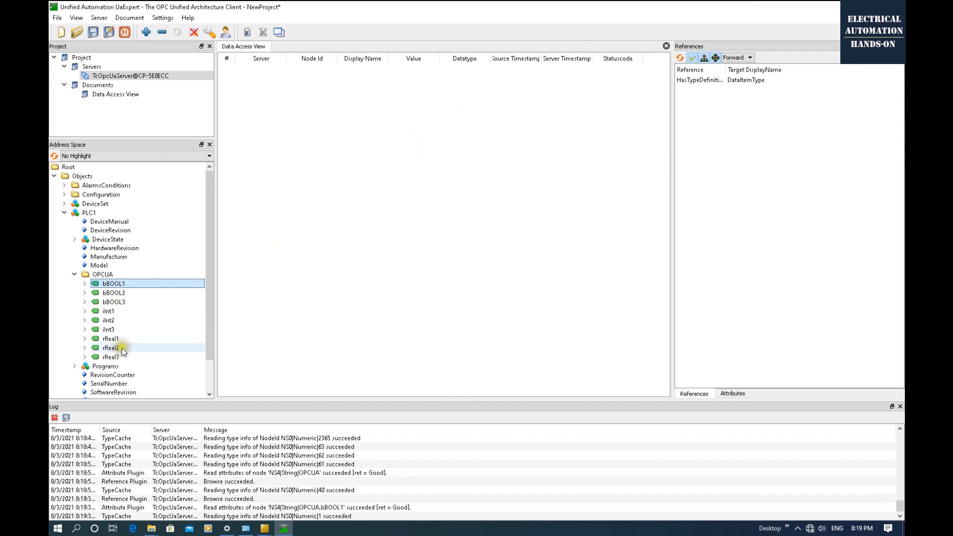
pyautogui.keyDown('shift'); pyautogui.click(111, 357); pyautogui.keyUp('shift')
pyautogui.moveTo(108, 320); pyautogui.dragTo(359, 128)
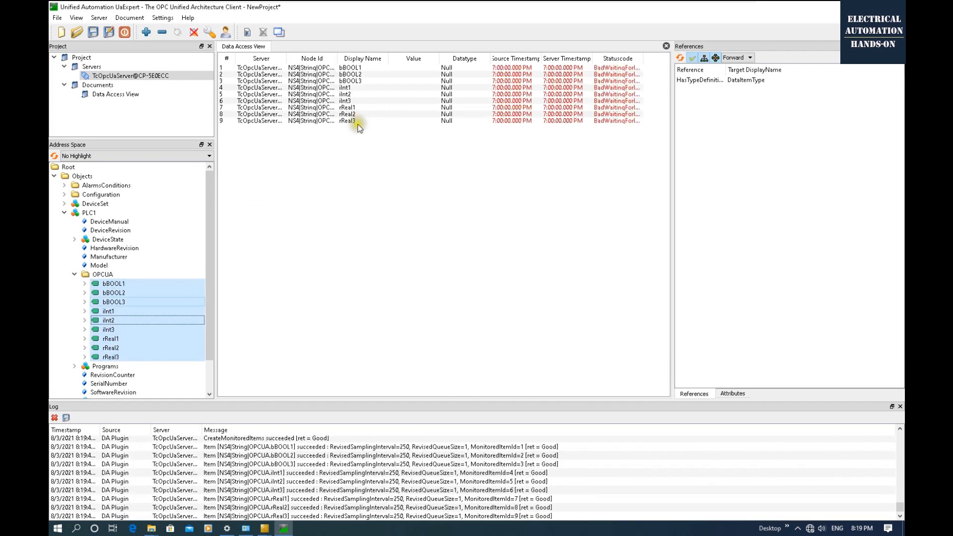
pyautogui.click(358, 126)
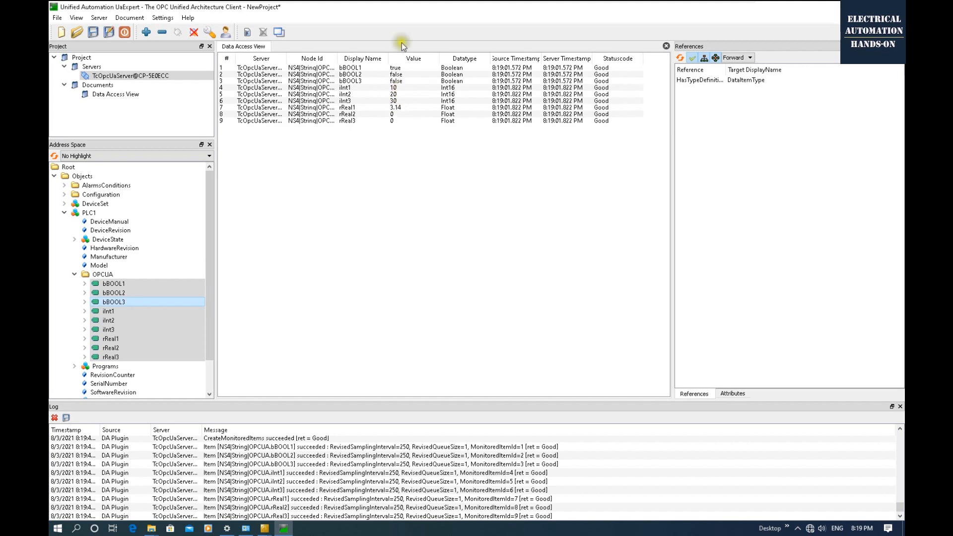
# Step: Place UaExpert alongside the TwinCAT online variable view and write 654.5 to rReal2 from the Data Access View
pyautogui.moveTo(407, 5); pyautogui.dragTo(703, 92)
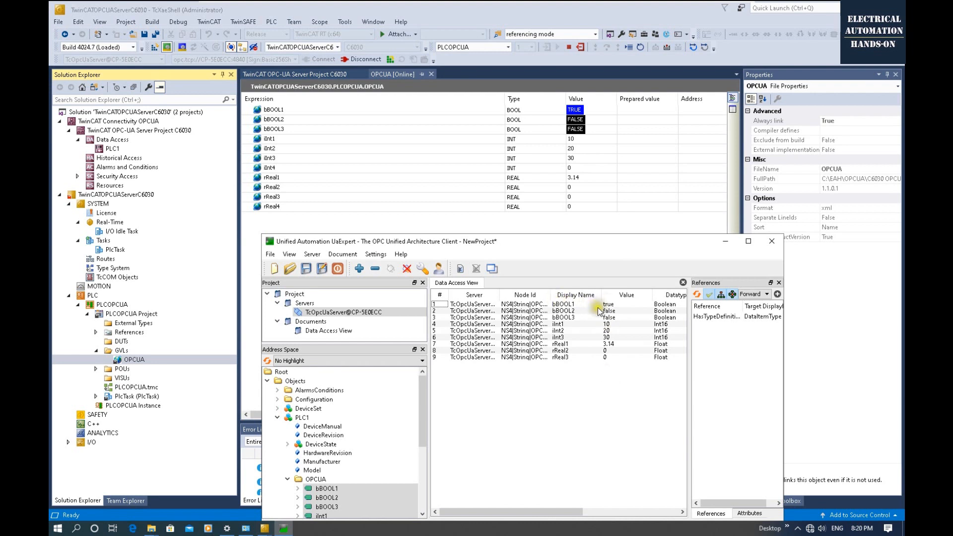
pyautogui.click(560, 351)
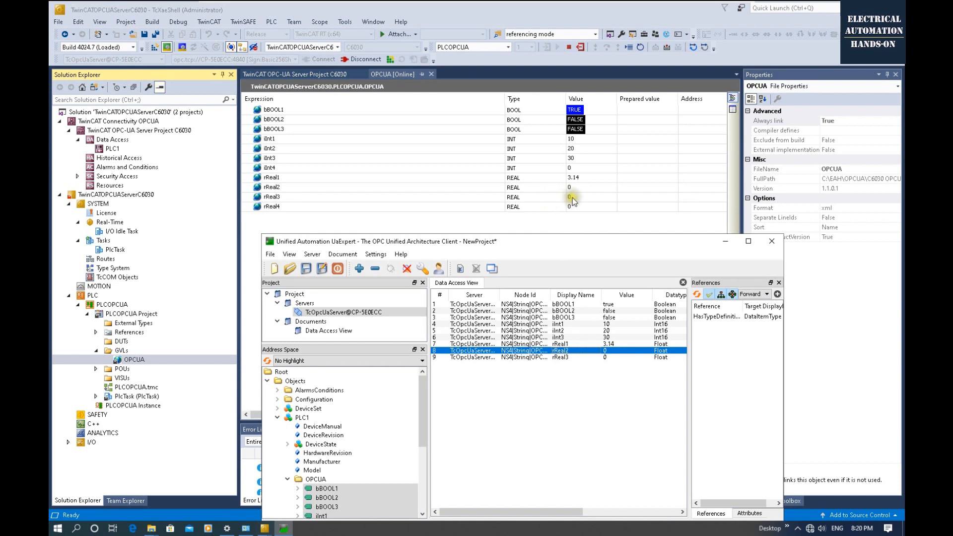
pyautogui.click(622, 352)
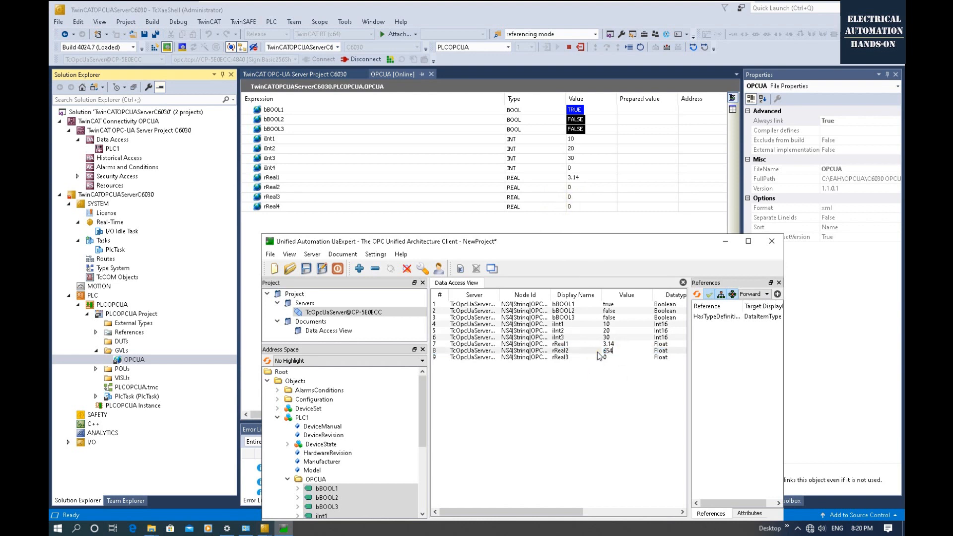
pyautogui.write('5')
pyautogui.press('Return')
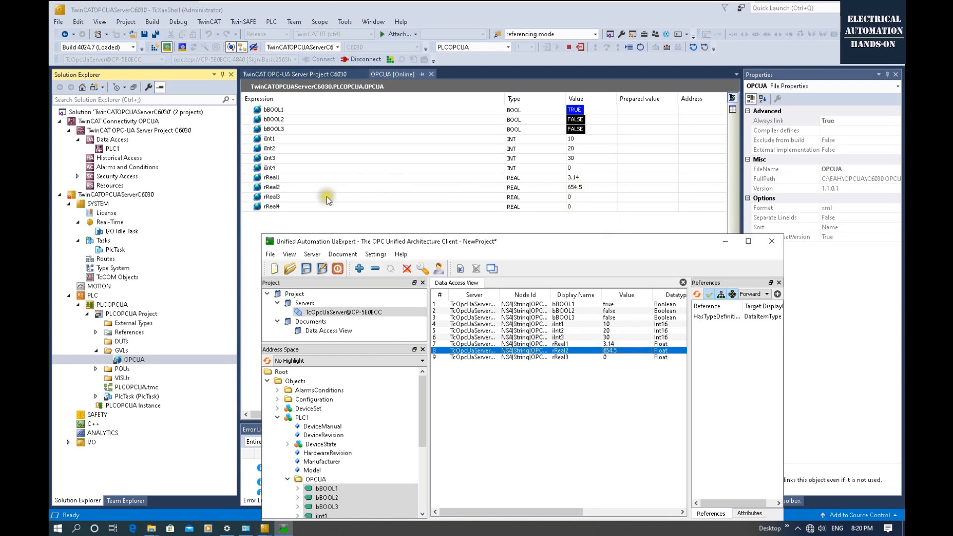
# Step: Write 100.25 to rReal3 in the TwinCAT online view and check the variable in UaExpert's Data Access View
pyautogui.click(571, 198)
pyautogui.click(622, 198)
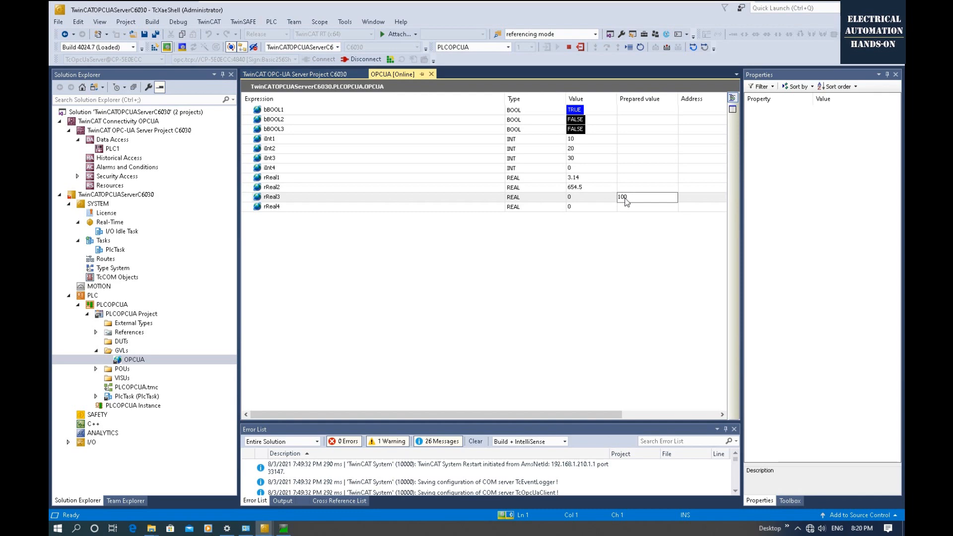
pyautogui.press('Return')
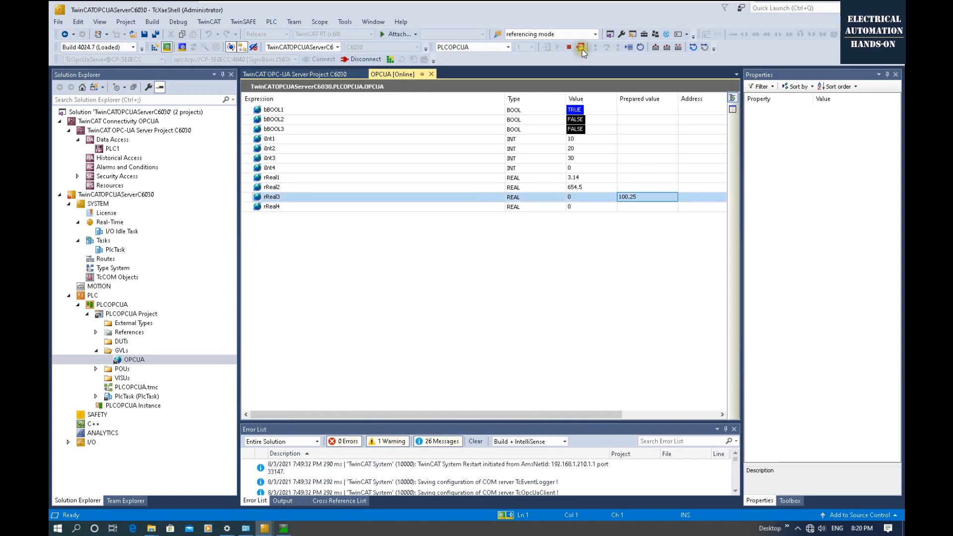
pyautogui.click(670, 56)
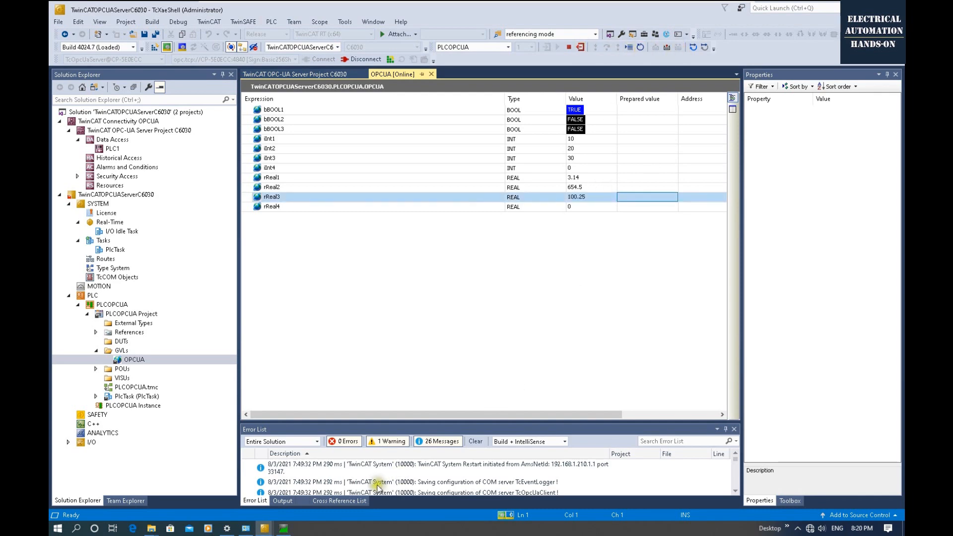
pyautogui.click(283, 527)
pyautogui.click(613, 358)
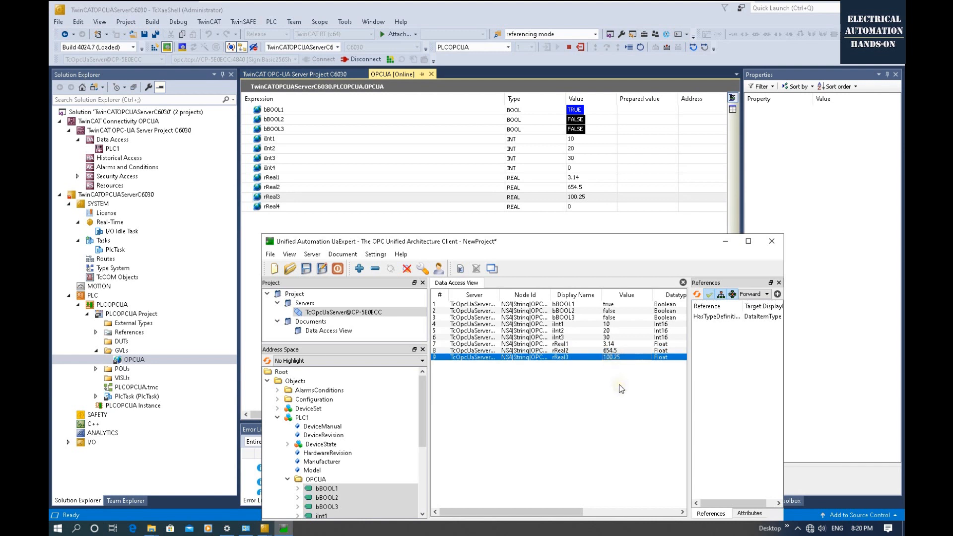
# Step: Write FALSE to bBOOL1 in the TwinCAT online view, check it in UaExpert, and move and widen the UaExpert window
pyautogui.click(630, 111)
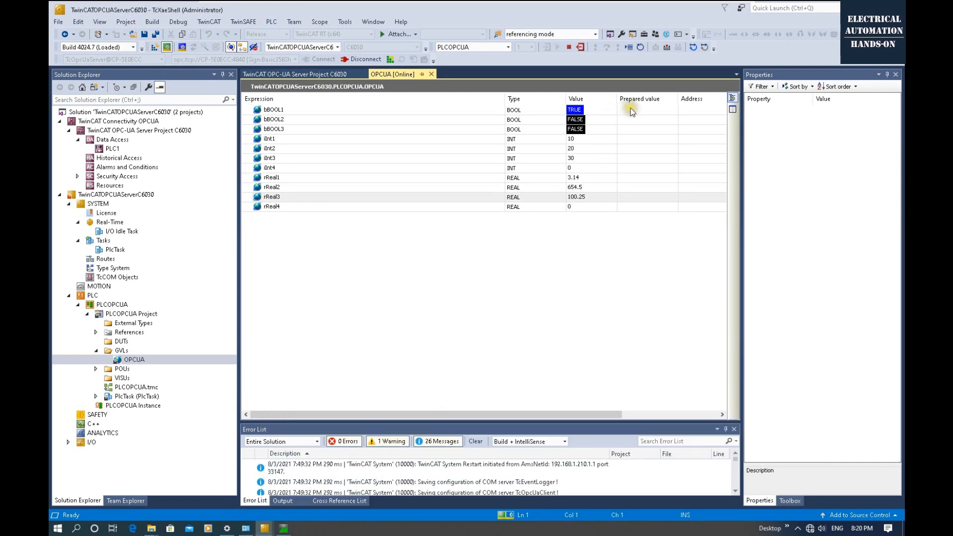
pyautogui.click(630, 110)
pyautogui.click(677, 46)
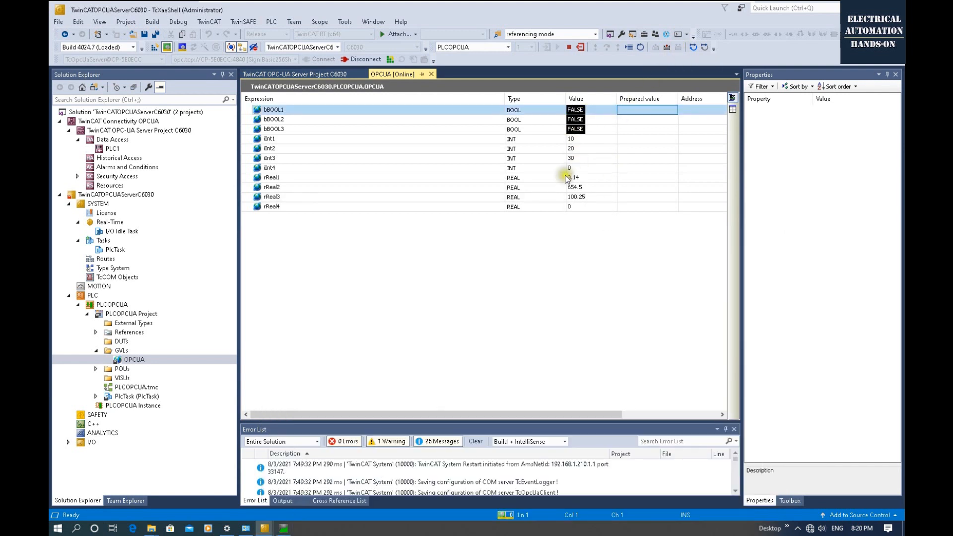
pyautogui.click(283, 528)
pyautogui.click(616, 305)
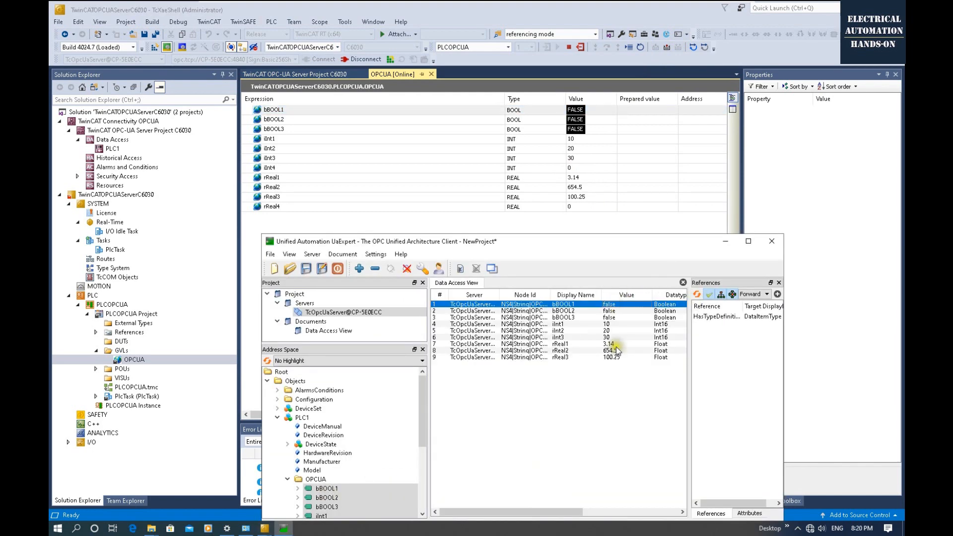
pyautogui.moveTo(601, 238); pyautogui.dragTo(517, 207)
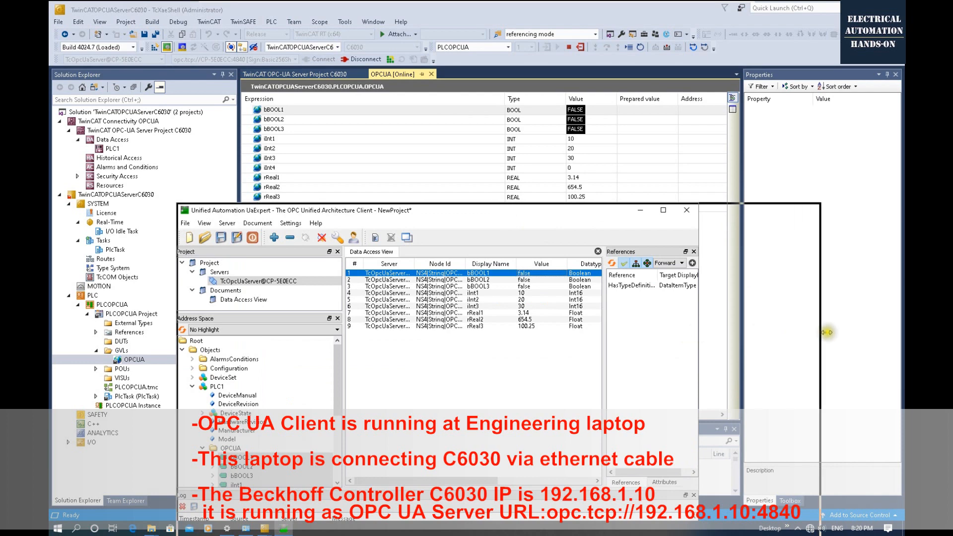
pyautogui.moveTo(698, 332); pyautogui.dragTo(838, 341)
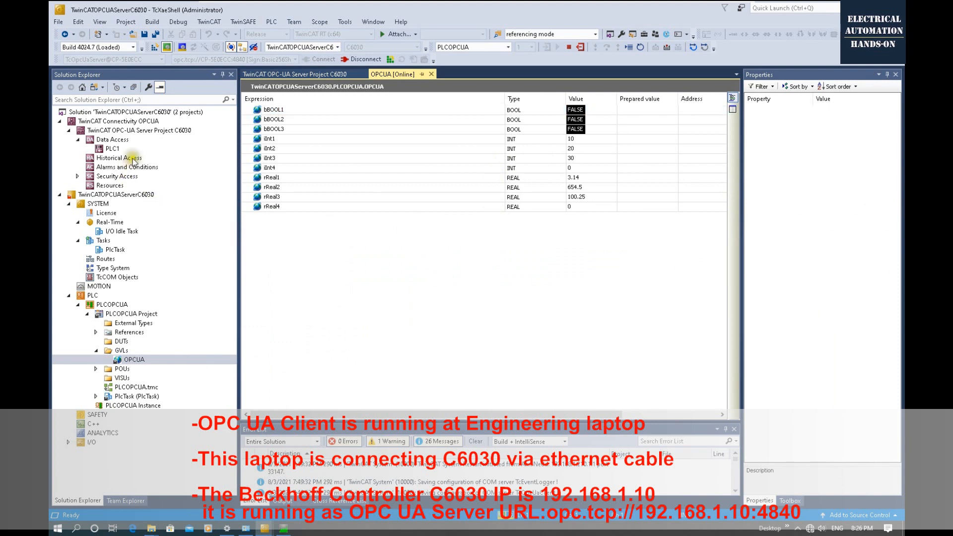
# Step: Open TwinCAT OPC-UA Server Project C6030 in TwinCAT and examine the server information in its online panel
pyautogui.click(90, 131)
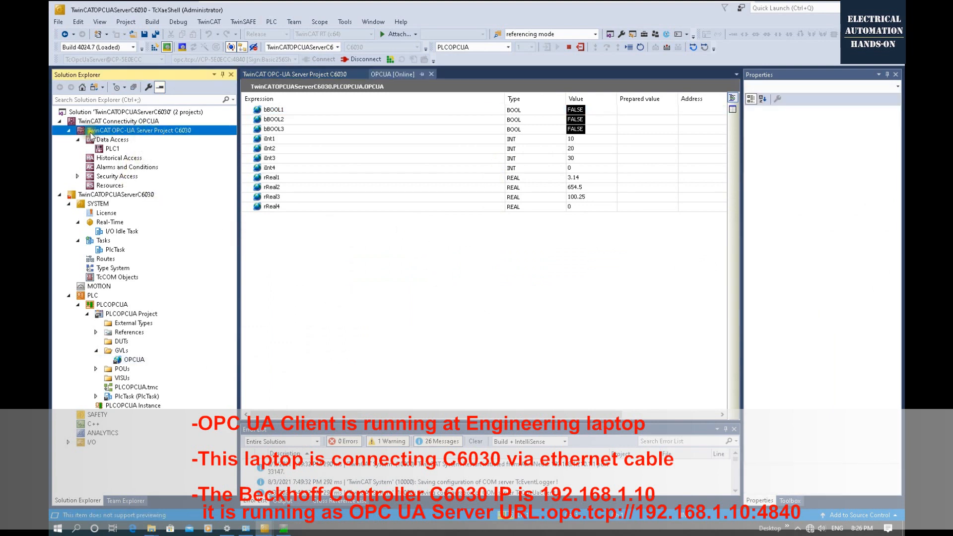
pyautogui.doubleClick(150, 132)
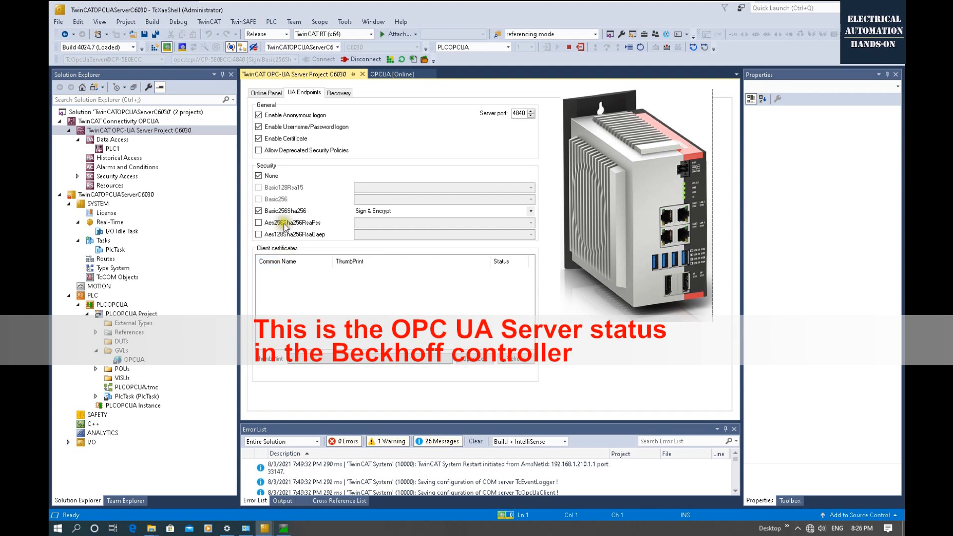
pyautogui.click(265, 94)
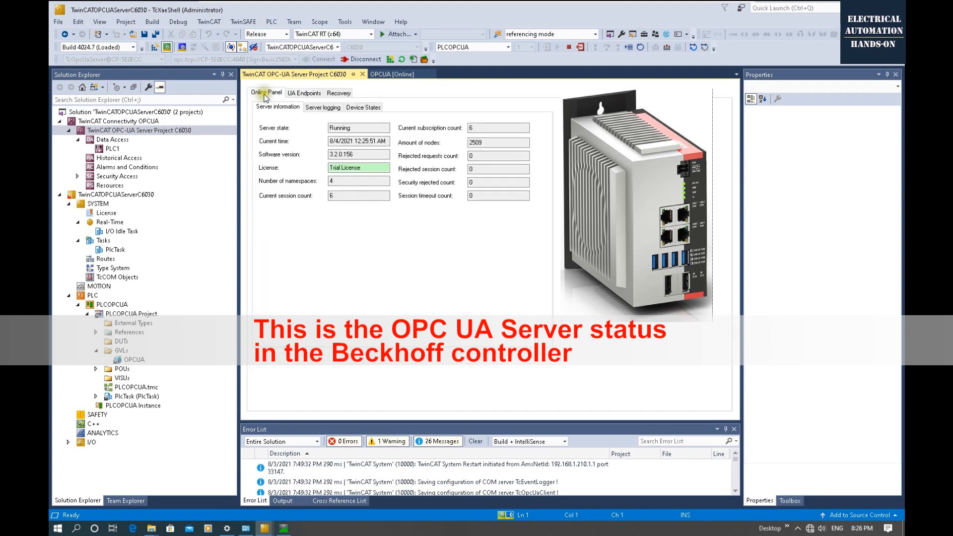
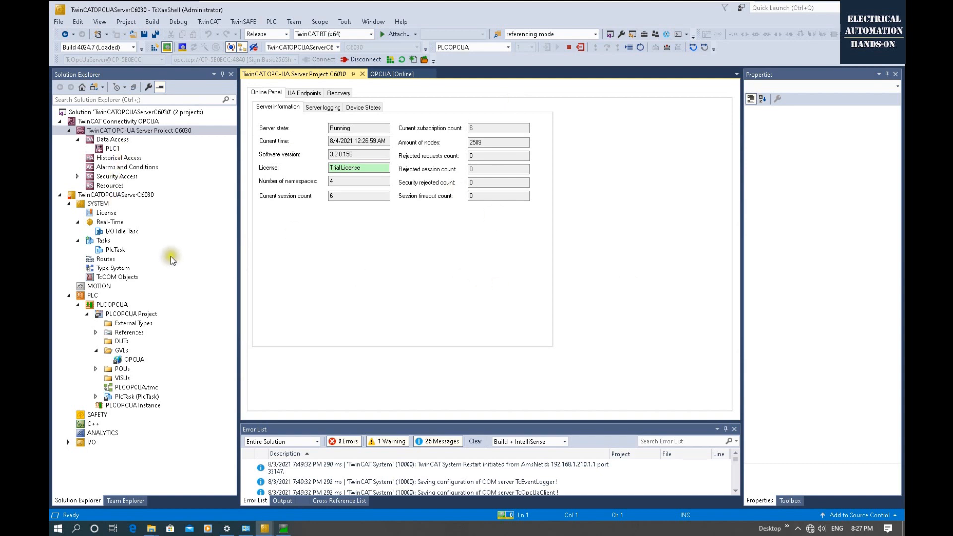
# Step: Check the TMC File option in PLCOPCUA's target files against the device type of the PLC1 data access device
pyautogui.doubleClick(104, 304)
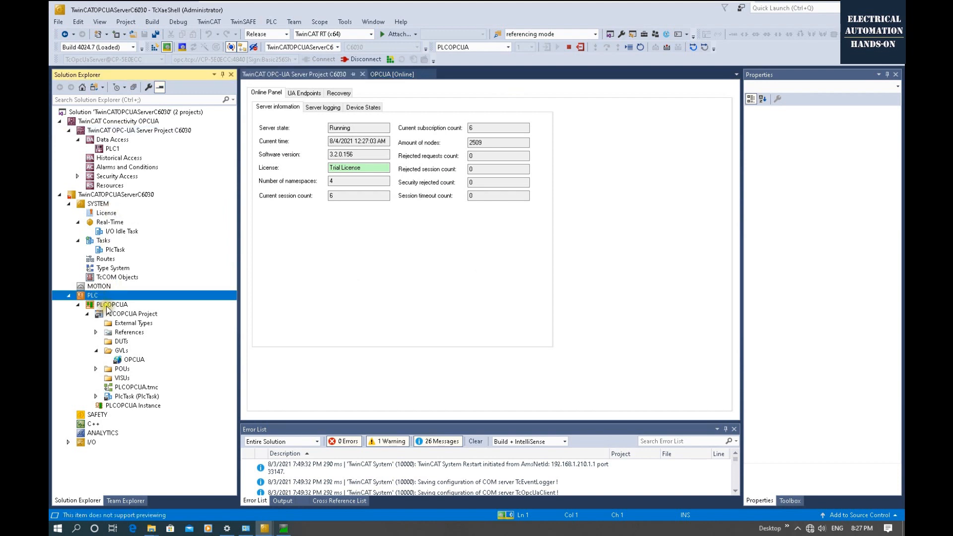
pyautogui.click(281, 90)
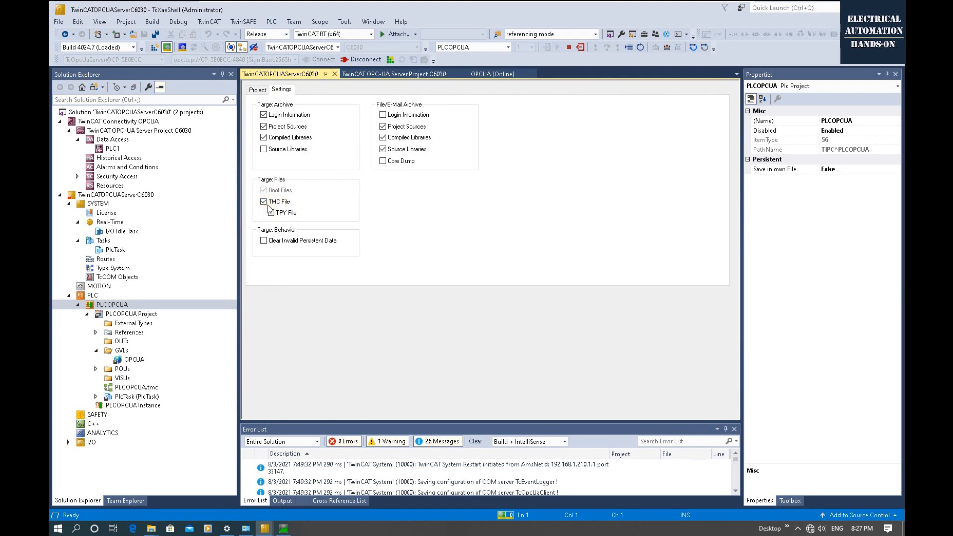
pyautogui.click(119, 139)
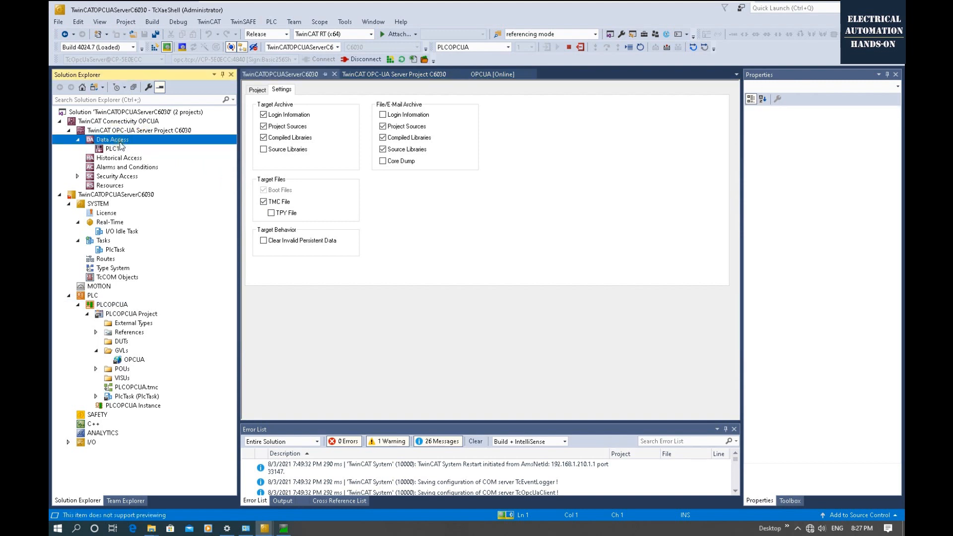
pyautogui.click(116, 150)
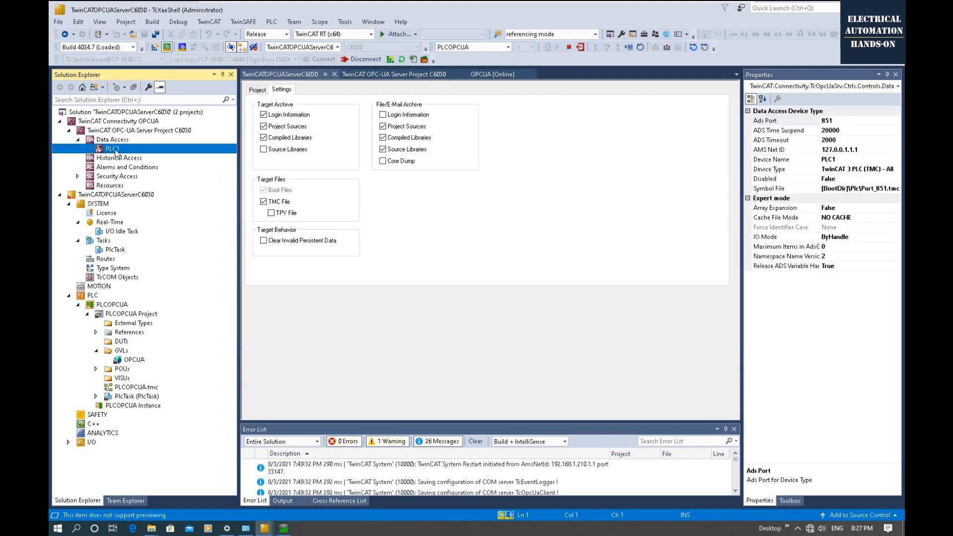
pyautogui.moveTo(741, 154); pyautogui.dragTo(620, 153)
pyautogui.click(767, 121)
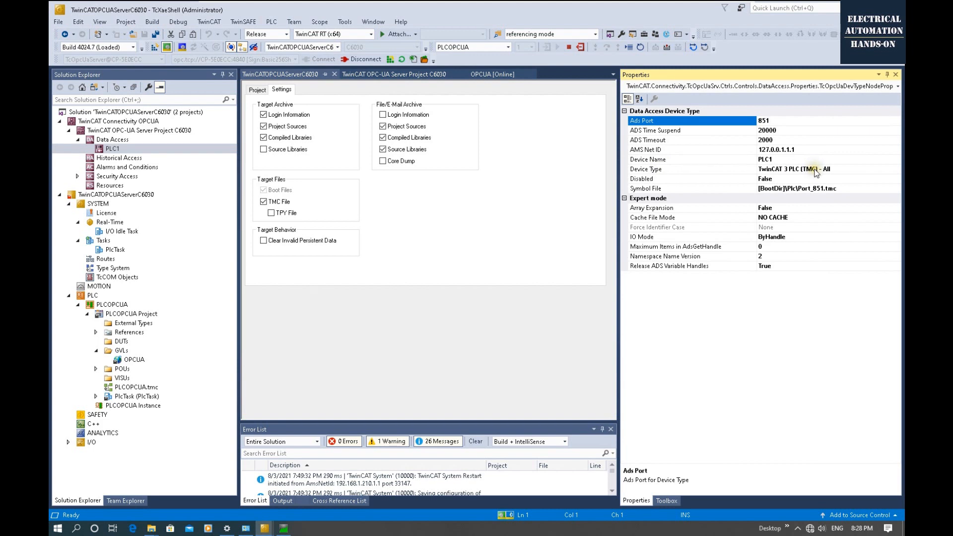
pyautogui.click(641, 169)
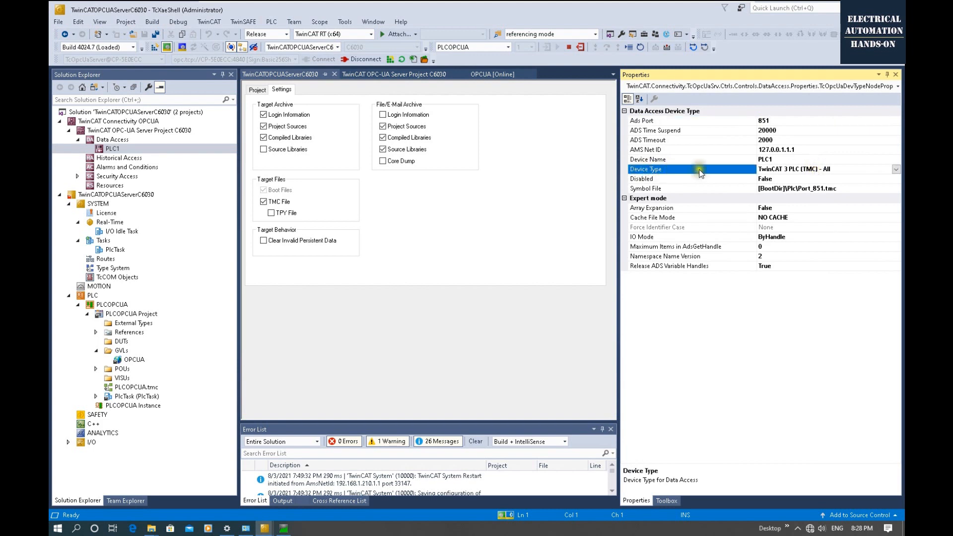
pyautogui.moveTo(832, 169); pyautogui.dragTo(788, 169)
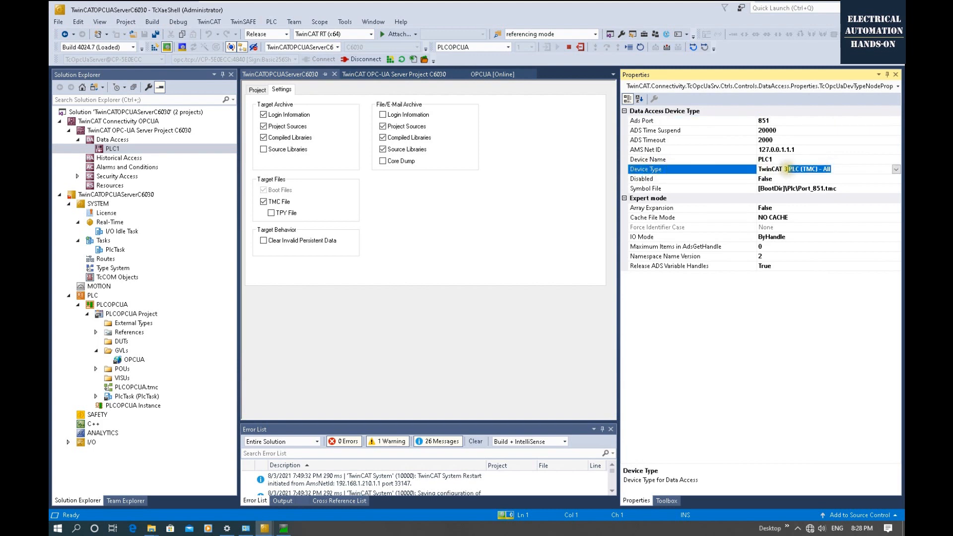
# Step: Compare the Ads Port of the PLC1 data access device with the port in the PLCOPCUA project details
pyautogui.click(661, 121)
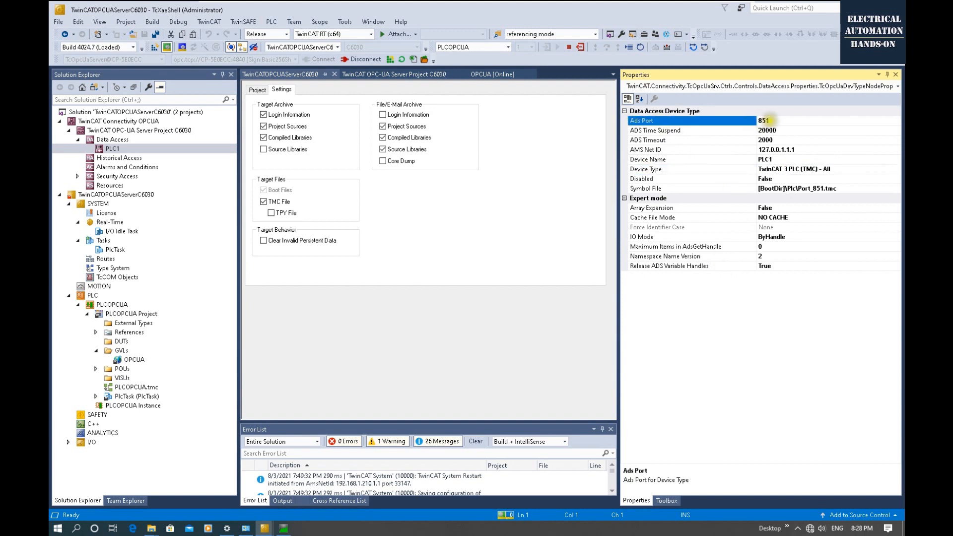
pyautogui.click(91, 295)
pyautogui.click(95, 305)
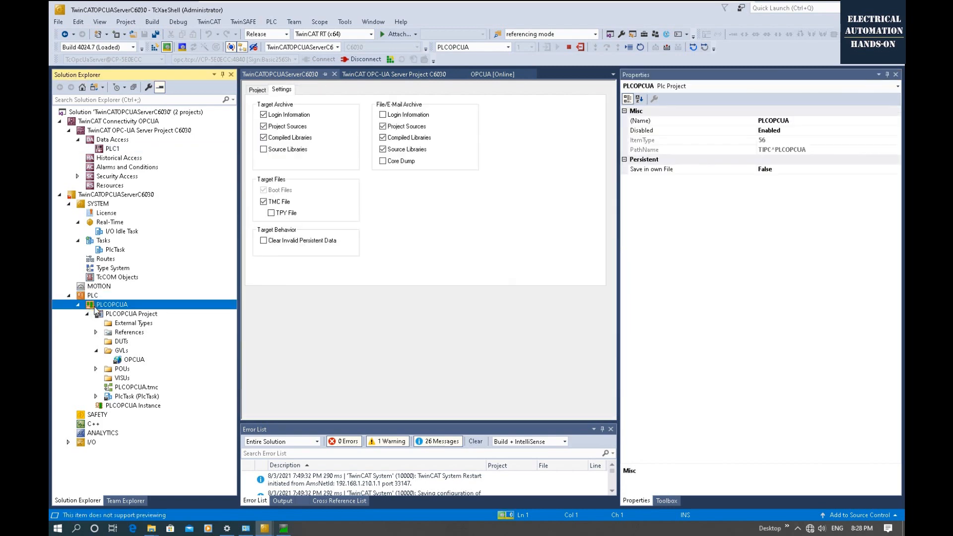
pyautogui.click(97, 297)
pyautogui.click(113, 305)
pyautogui.click(257, 89)
pyautogui.click(476, 132)
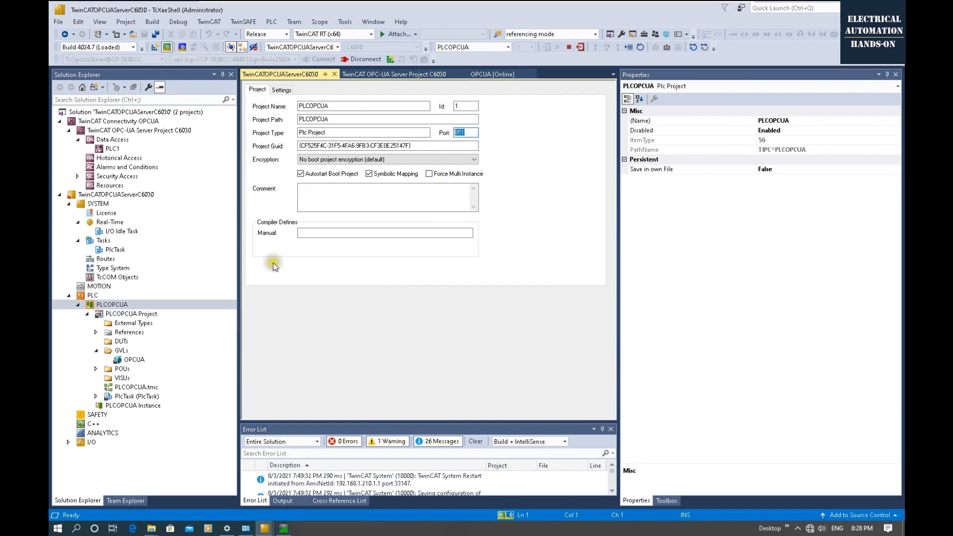
pyautogui.click(110, 148)
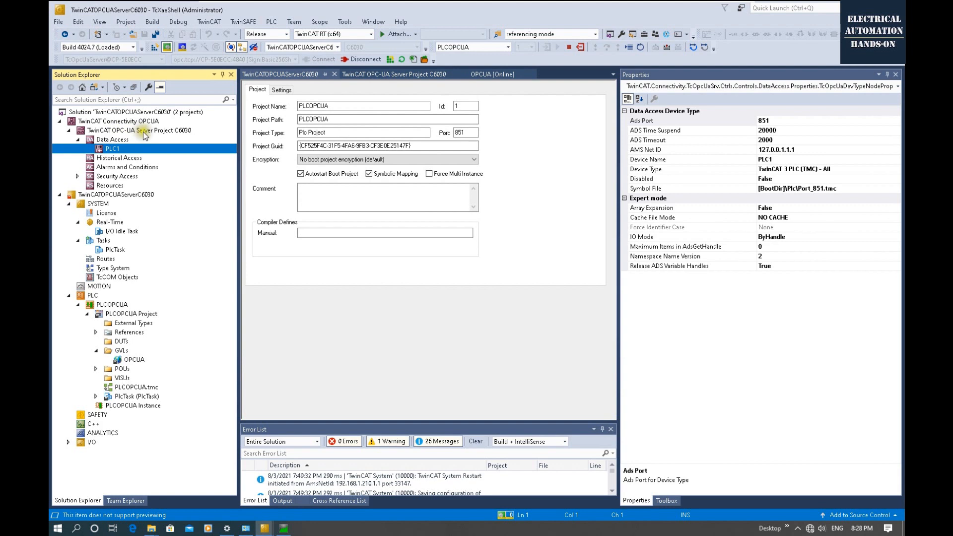
# Step: Recheck the PLC1 device's Ads Port value against the Port value of the PLCOPCUA project
pyautogui.click(766, 120)
pyautogui.click(778, 121)
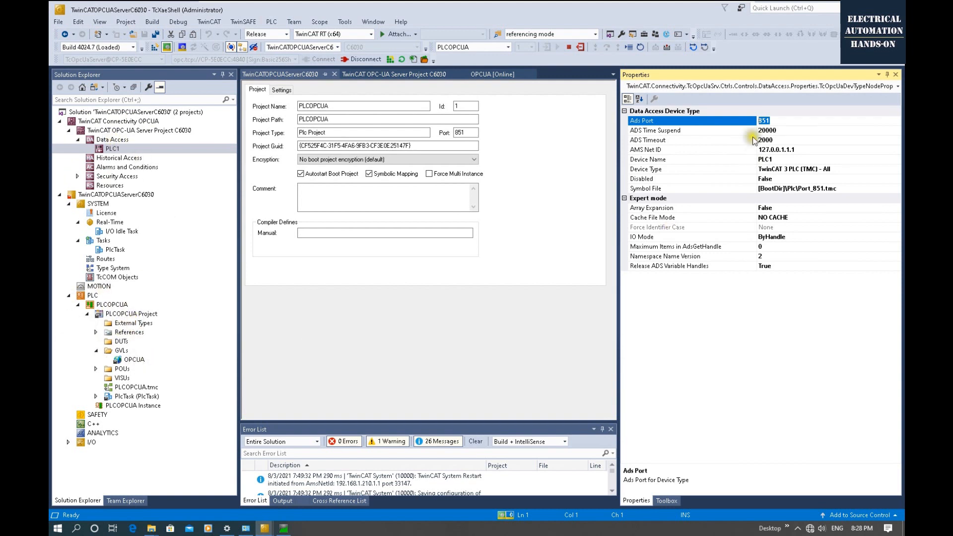
pyautogui.doubleClick(461, 132)
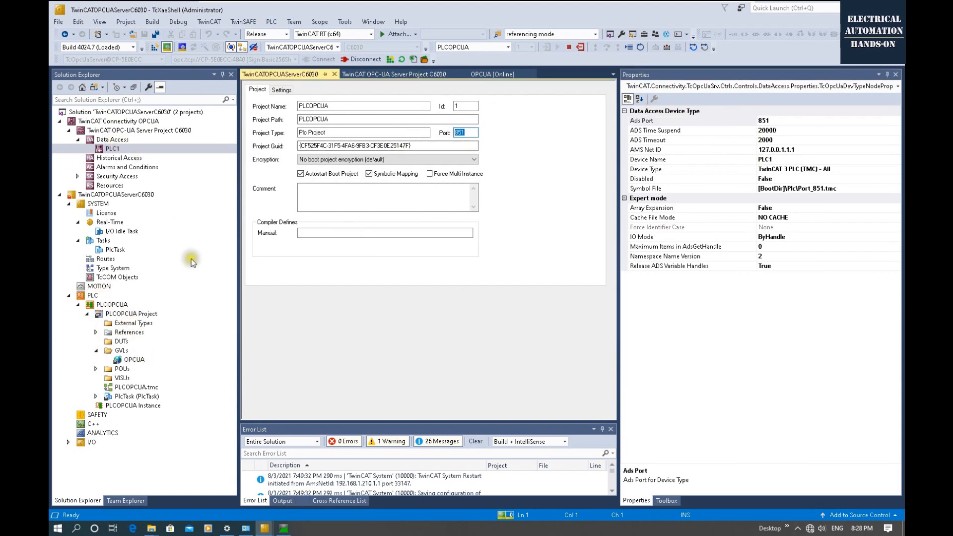
# Step: Review the Symbol File property of the PLC1 data access device and the online variable list of the OPCUA GVL
pyautogui.click(113, 148)
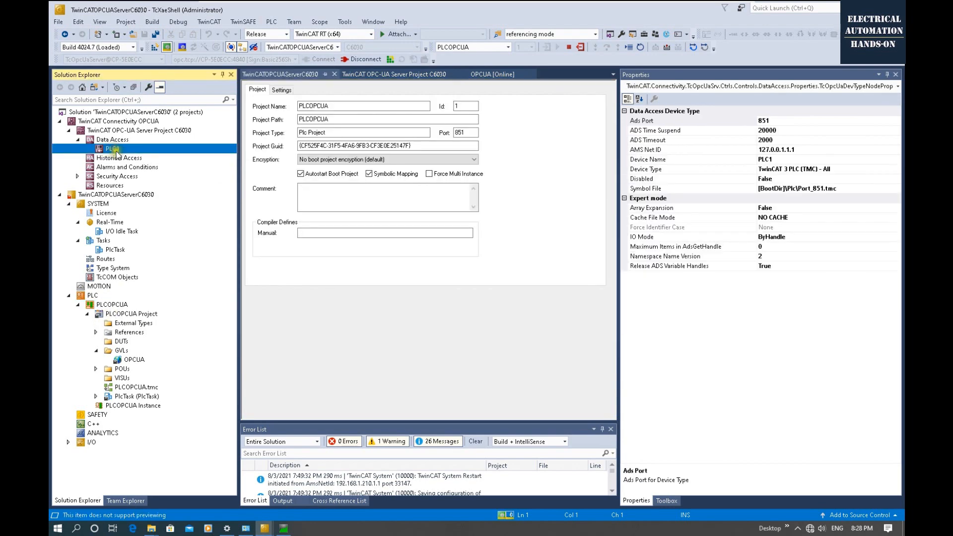
pyautogui.click(837, 188)
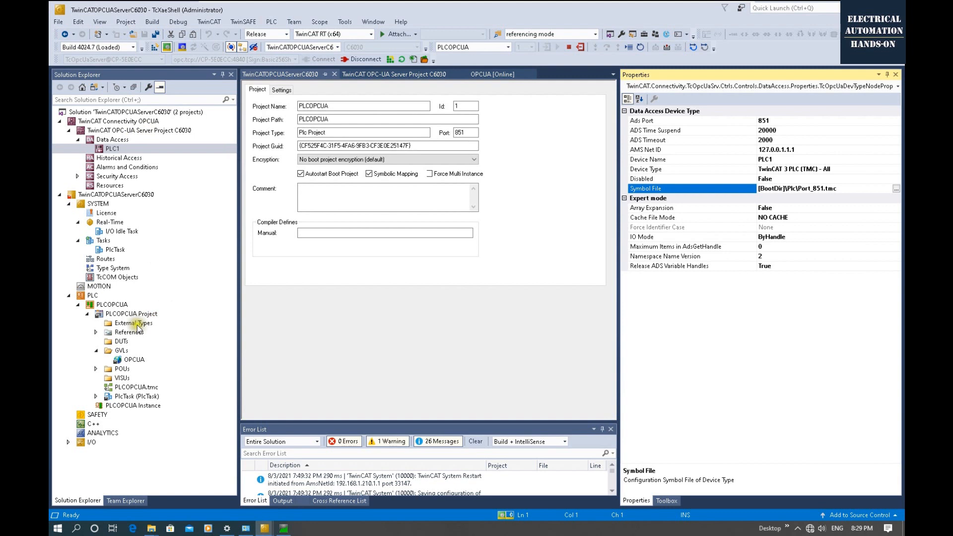
pyautogui.doubleClick(136, 360)
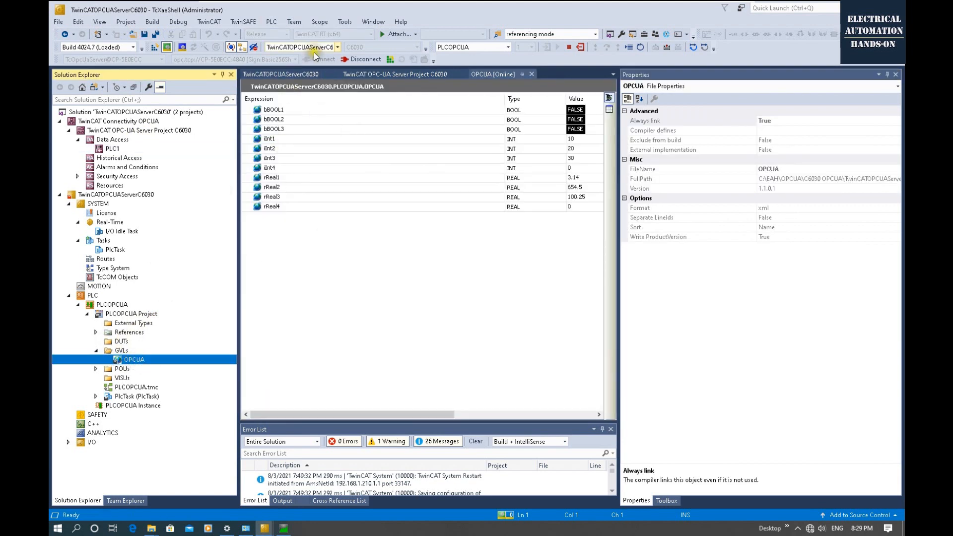
# Step: Activate the server, DataAccess and HistoricalAccess configurations of TwinCAT OPC-UA Server Project C6030 on the target, using replace for both access configurations
pyautogui.click(134, 130)
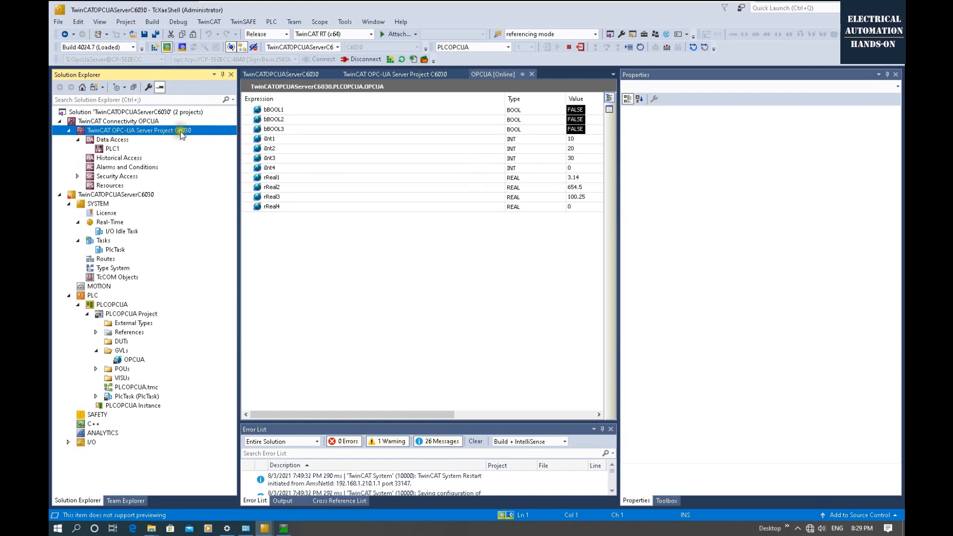
pyautogui.click(389, 58)
pyautogui.click(511, 313)
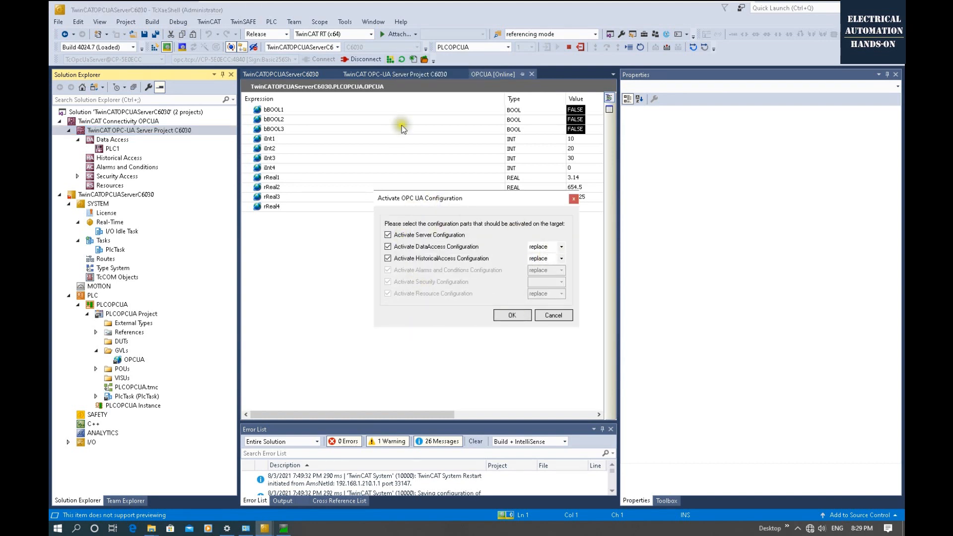
pyautogui.click(560, 247)
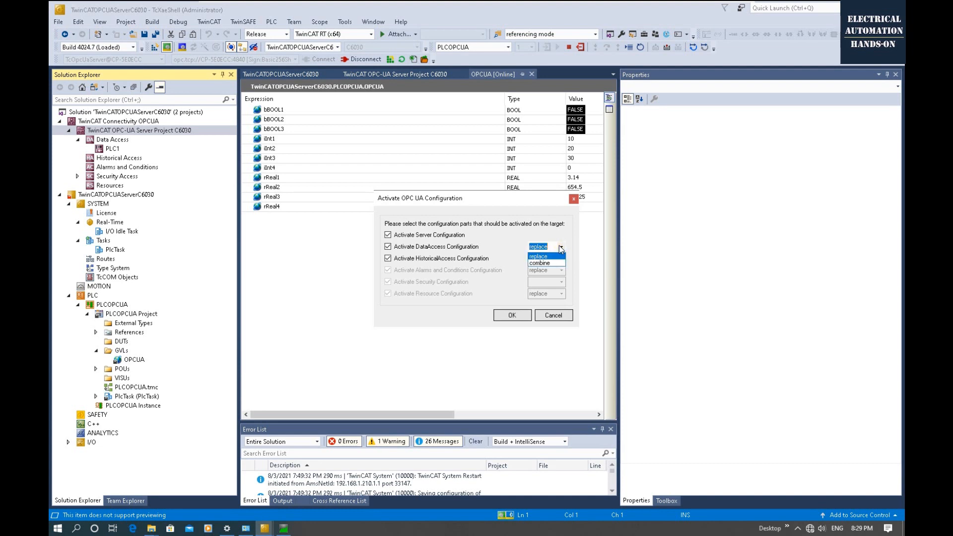
pyautogui.click(516, 321)
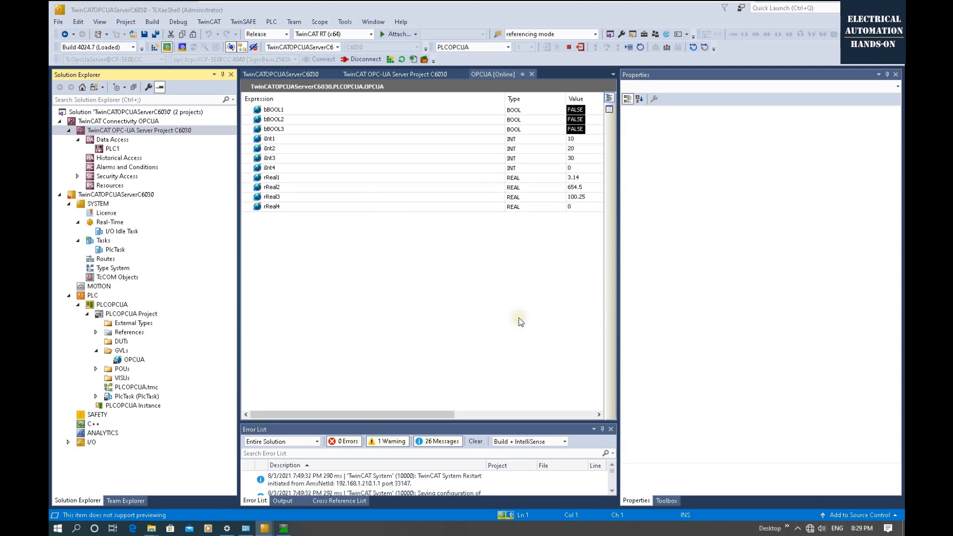
pyautogui.click(505, 302)
pyautogui.click(505, 302)
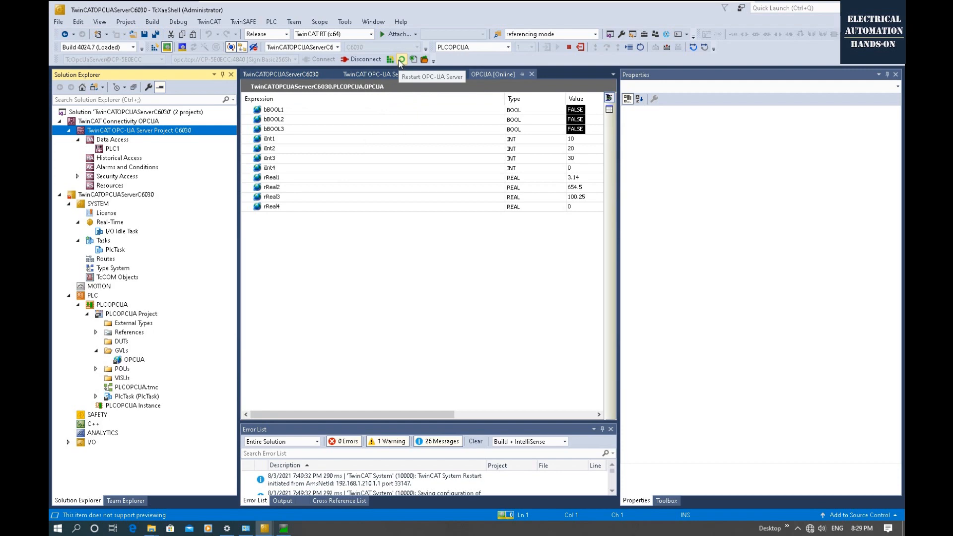
# Step: Check the data access view in UaExpert and restart the OPC UA server from TwinCAT
pyautogui.click(284, 529)
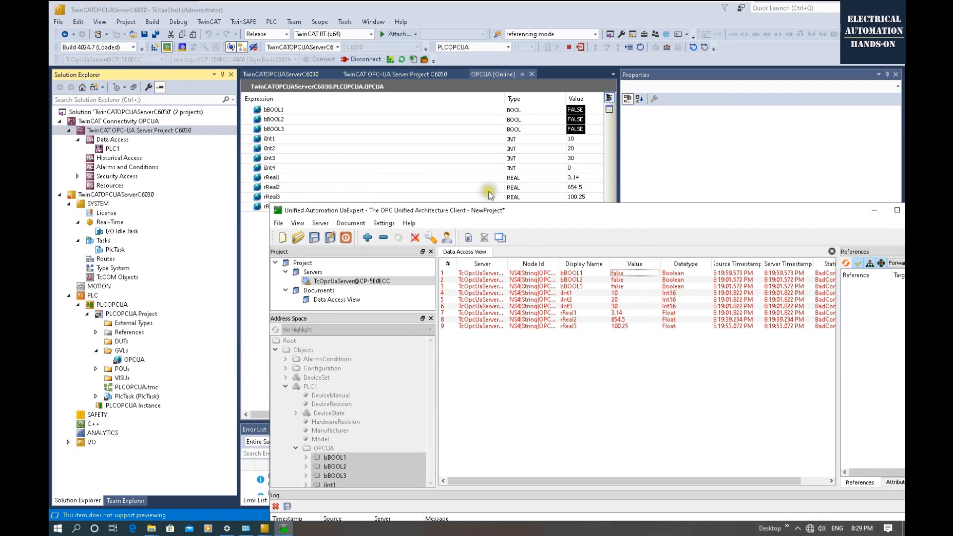
pyautogui.click(402, 60)
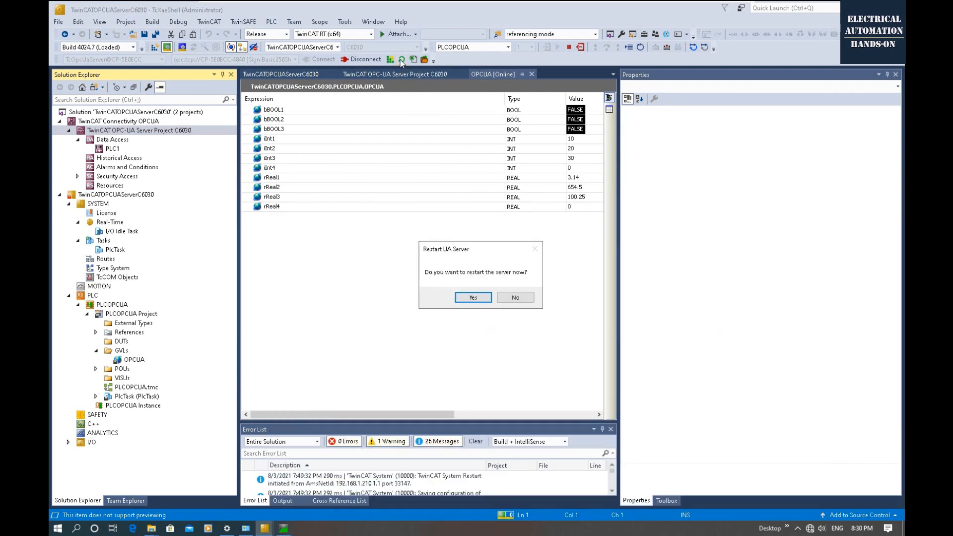
pyautogui.click(474, 297)
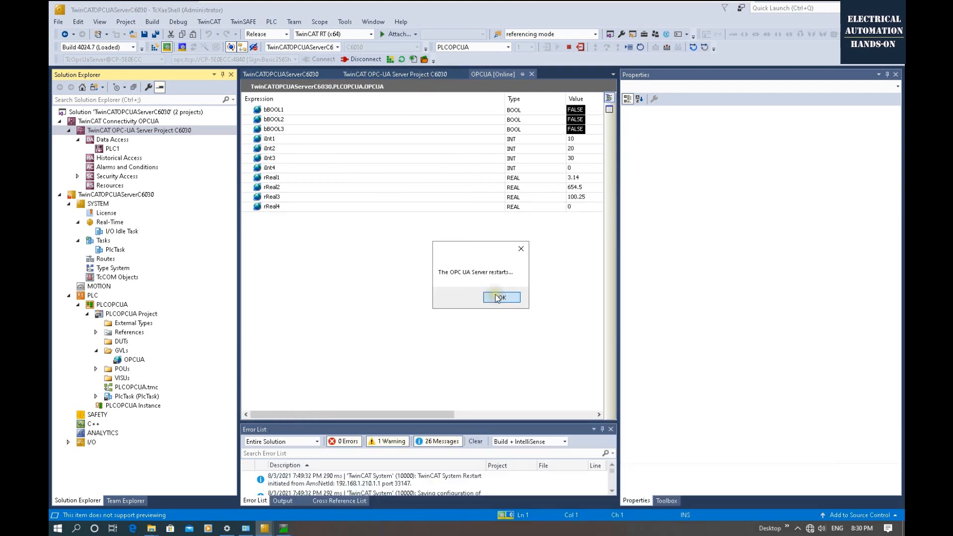
pyautogui.click(496, 296)
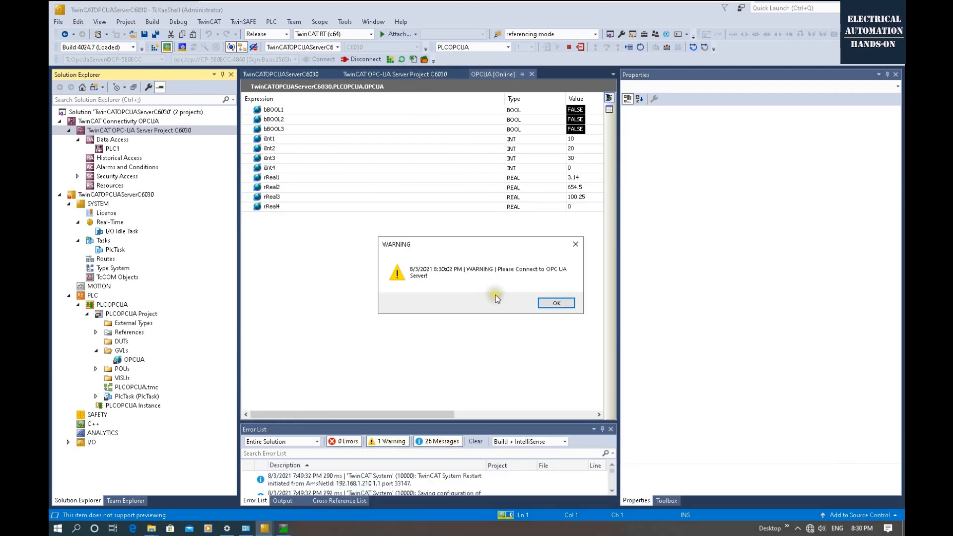
pyautogui.click(555, 303)
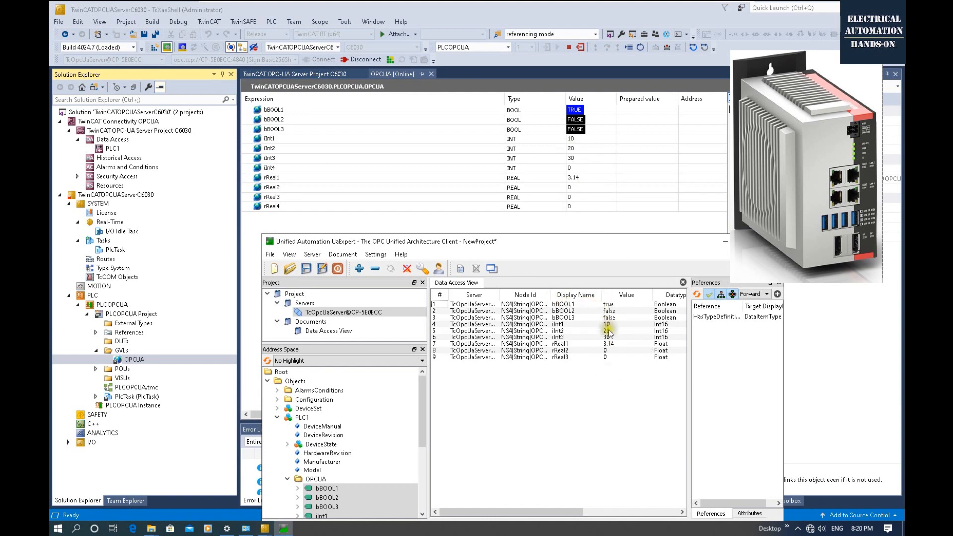
# Step: Write 654.5 to rReal2 in UaExpert's data access view
pyautogui.click(559, 350)
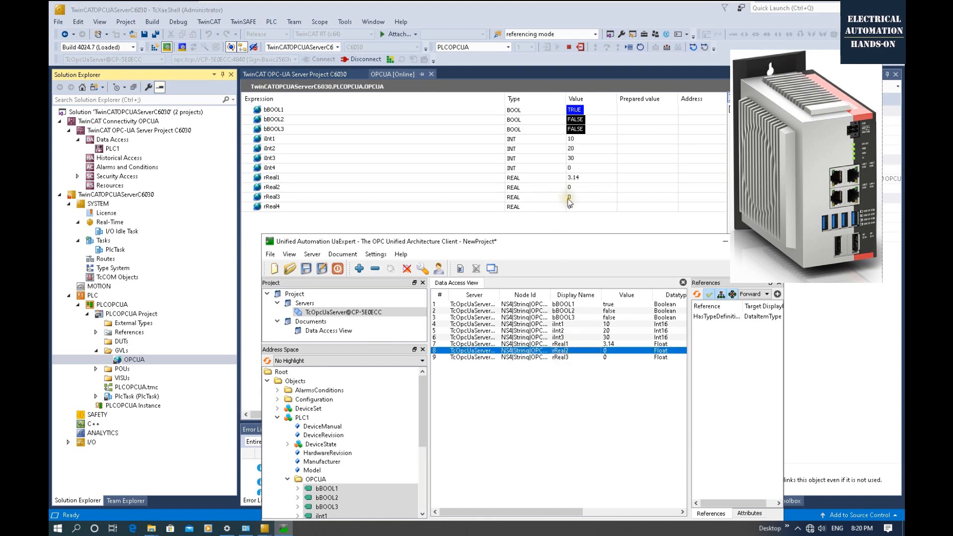
pyautogui.click(599, 351)
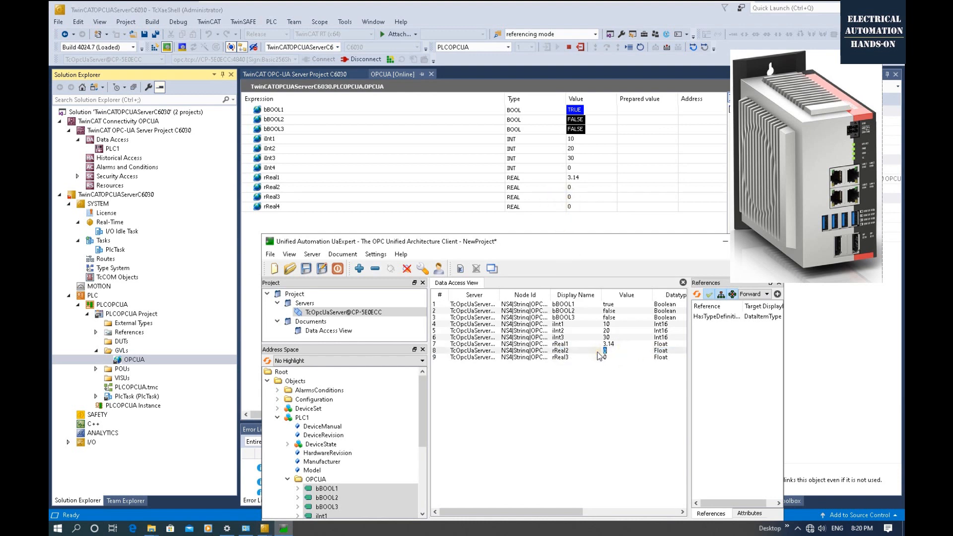
pyautogui.write('654.5')
pyautogui.press('Return')
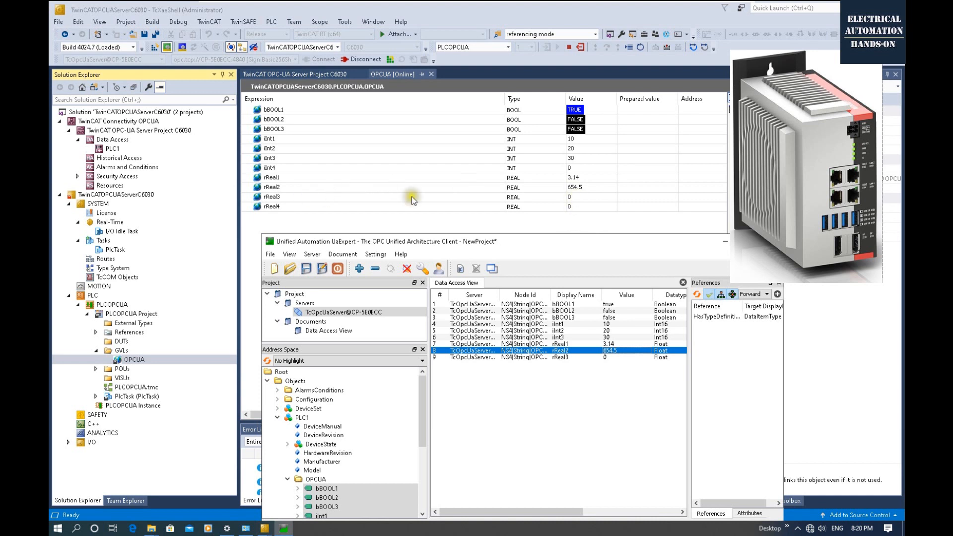
# Step: Switch to TwinCAT and enter a prepared value beginning with 100. for rReal3 in the OPCUA online view
pyautogui.click(574, 196)
pyautogui.click(625, 198)
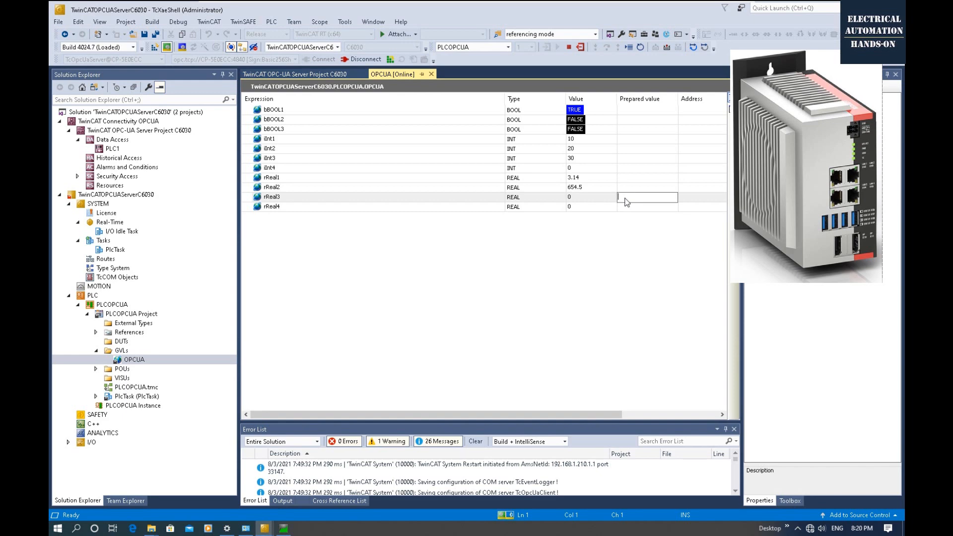
pyautogui.write('100.')
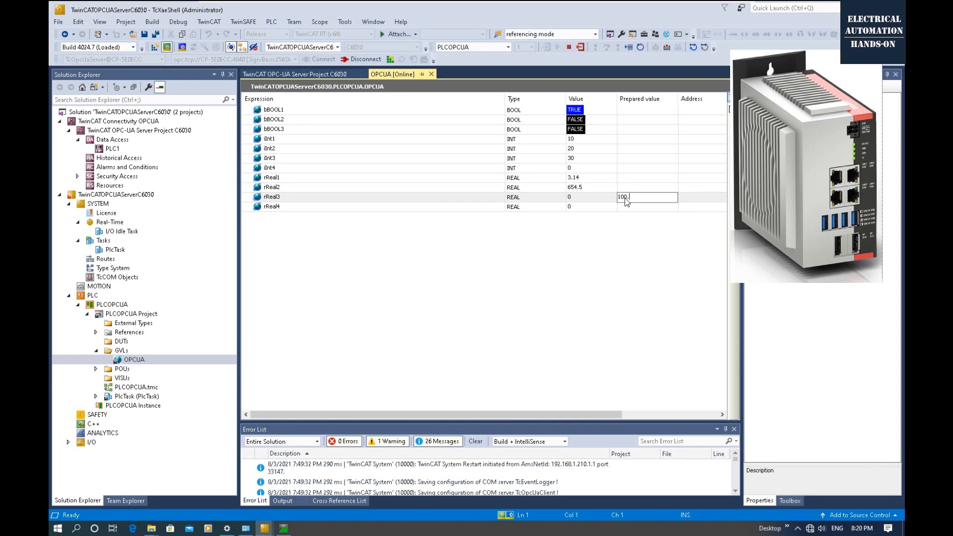